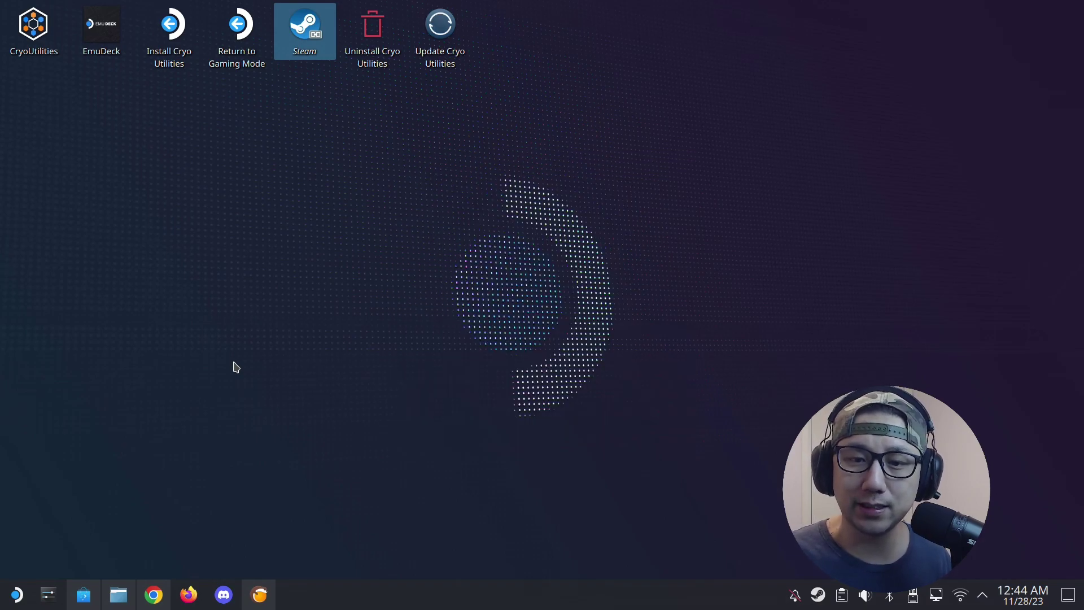
Switch to Chrome and read the YouTube Studio comment thread on running Chronology, highlighting the viewer's reply that describes the game
{"action": "left_click", "coordinate": [153, 594]}
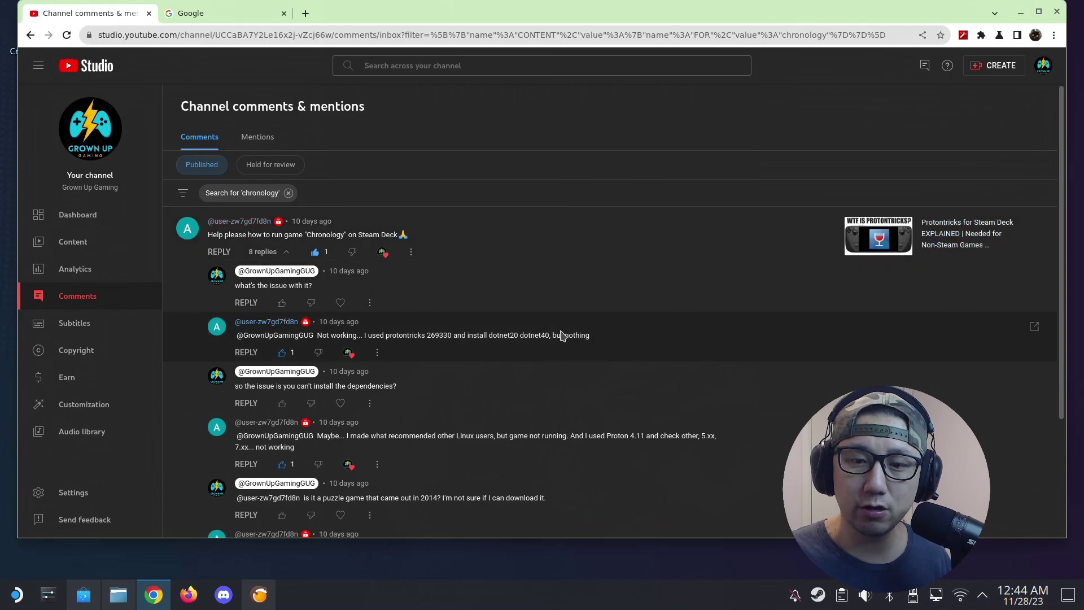
{"action": "scroll", "coordinate": [553, 386], "scroll_direction": "down", "scroll_amount": 3}
{"action": "scroll", "coordinate": [552, 386], "scroll_direction": "up", "scroll_amount": 3}
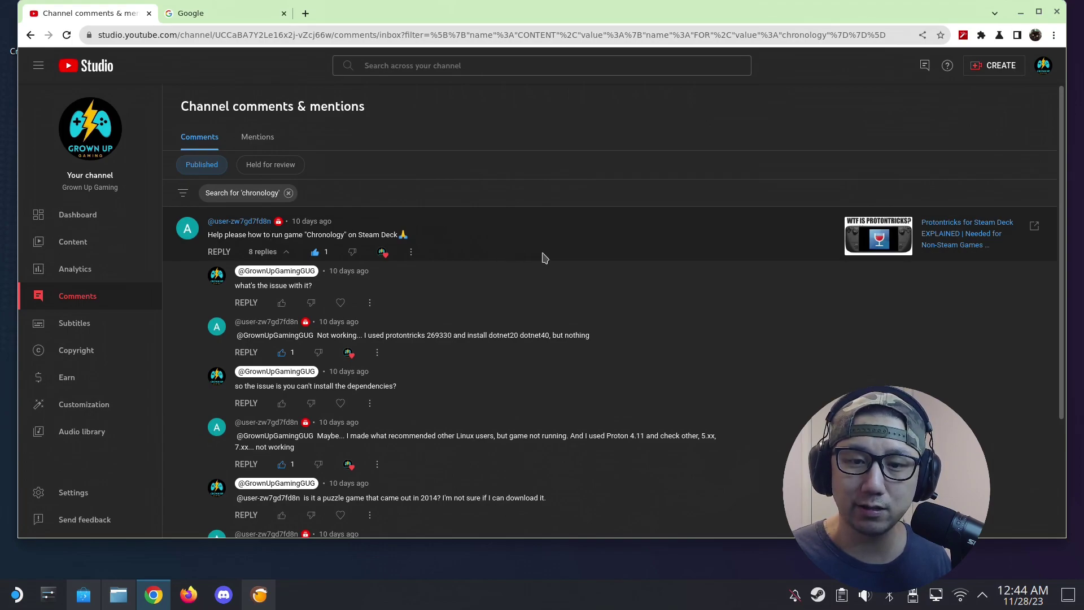
{"action": "scroll", "coordinate": [546, 257], "scroll_direction": "down", "scroll_amount": 2}
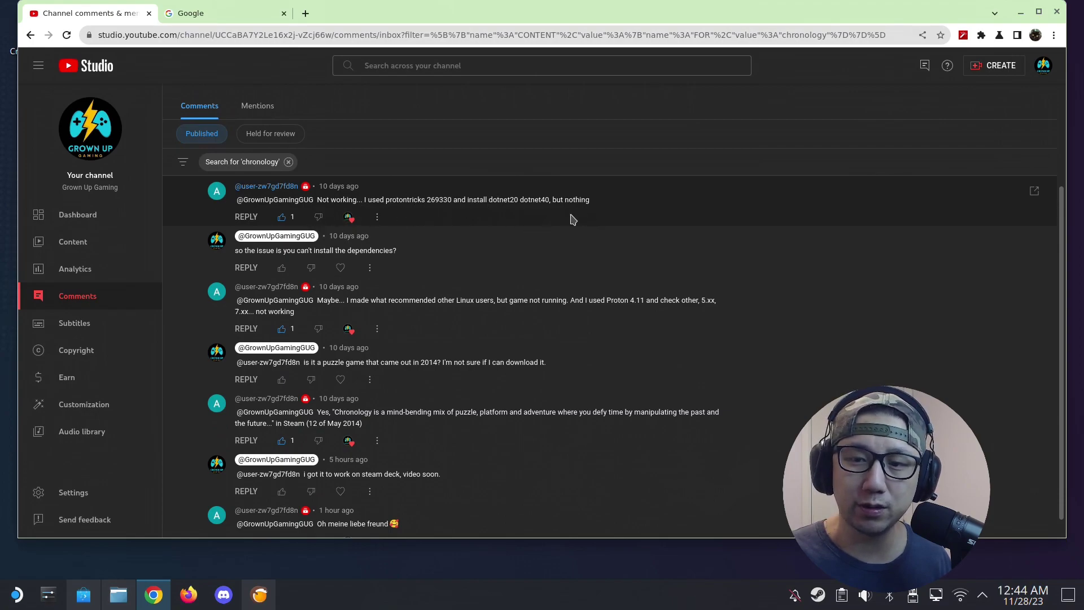
{"action": "scroll", "coordinate": [520, 292], "scroll_direction": "down", "scroll_amount": 1}
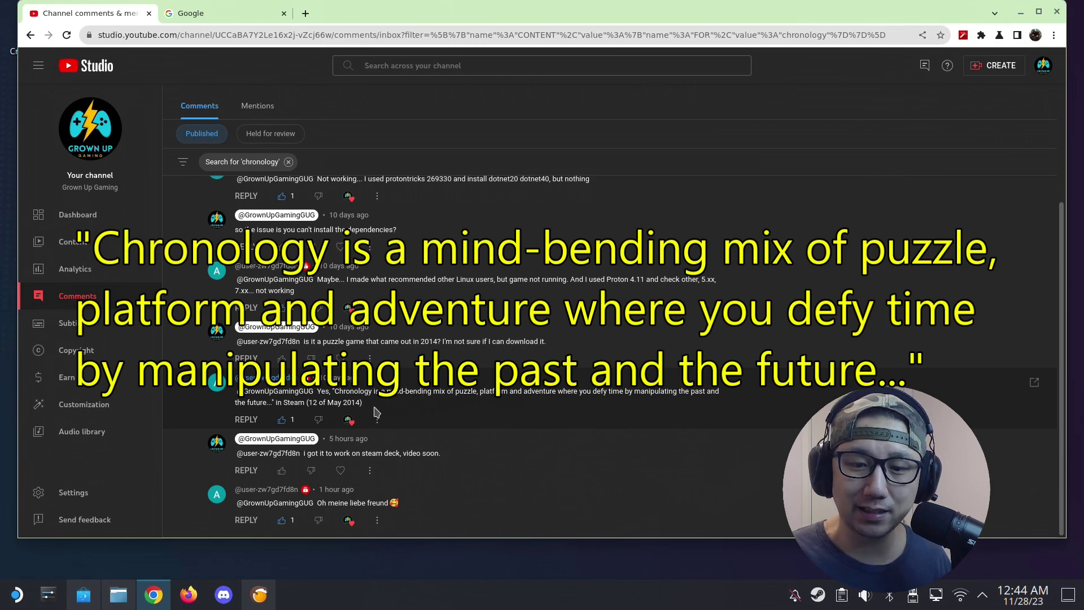
{"action": "left_click_drag", "start_coordinate": [364, 403], "coordinate": [320, 394]}
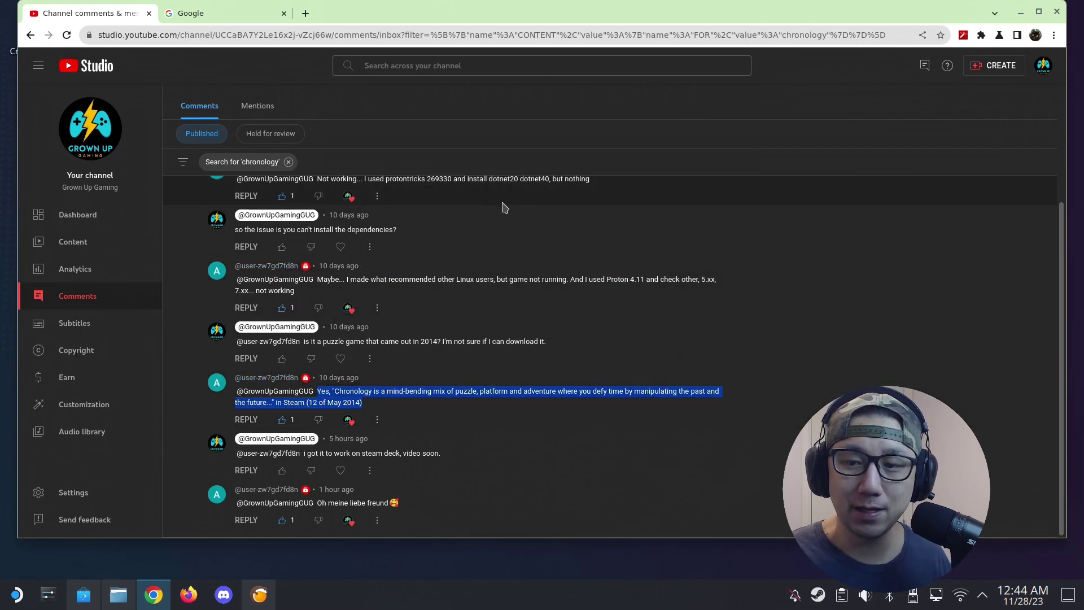
Search Google for "chronology game steam deck" in the open Google tab, using the suggestion from the search history
{"action": "left_click", "coordinate": [237, 12]}
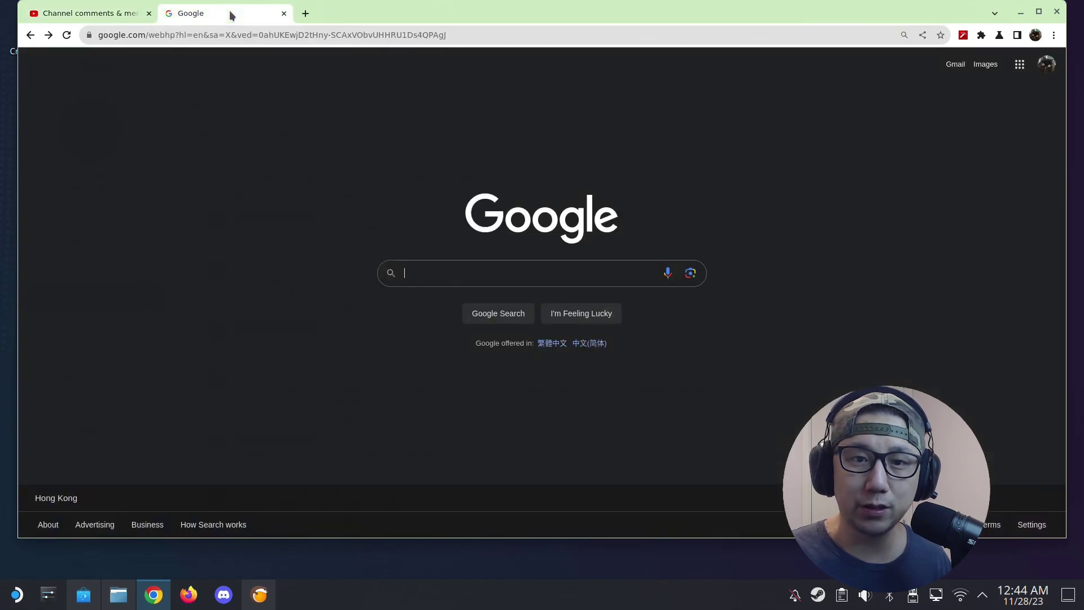
{"action": "type", "text": "chromeos steam"}
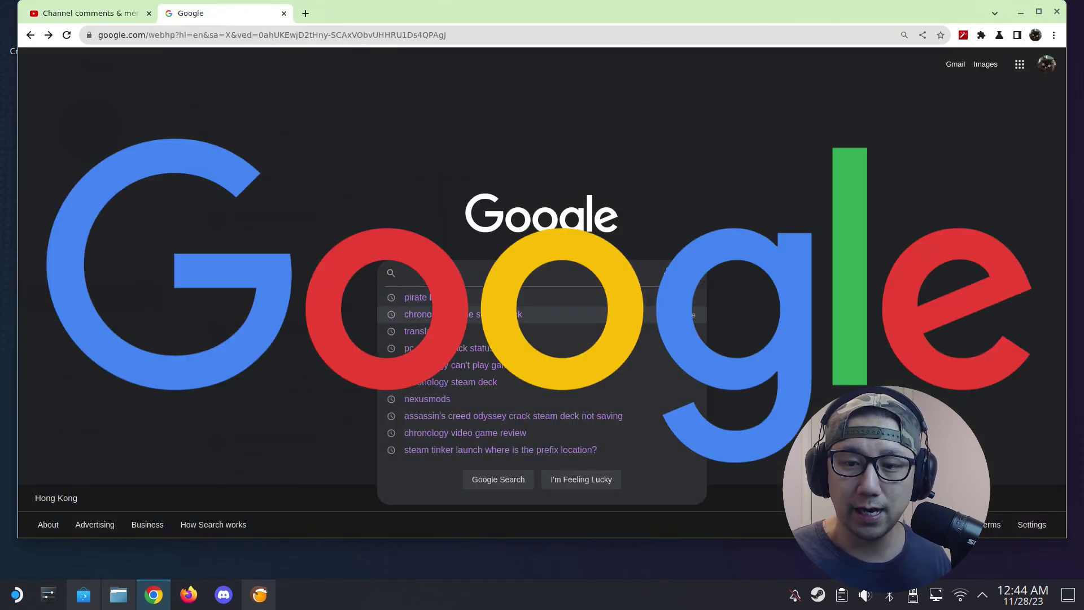
{"action": "left_click", "coordinate": [444, 315]}
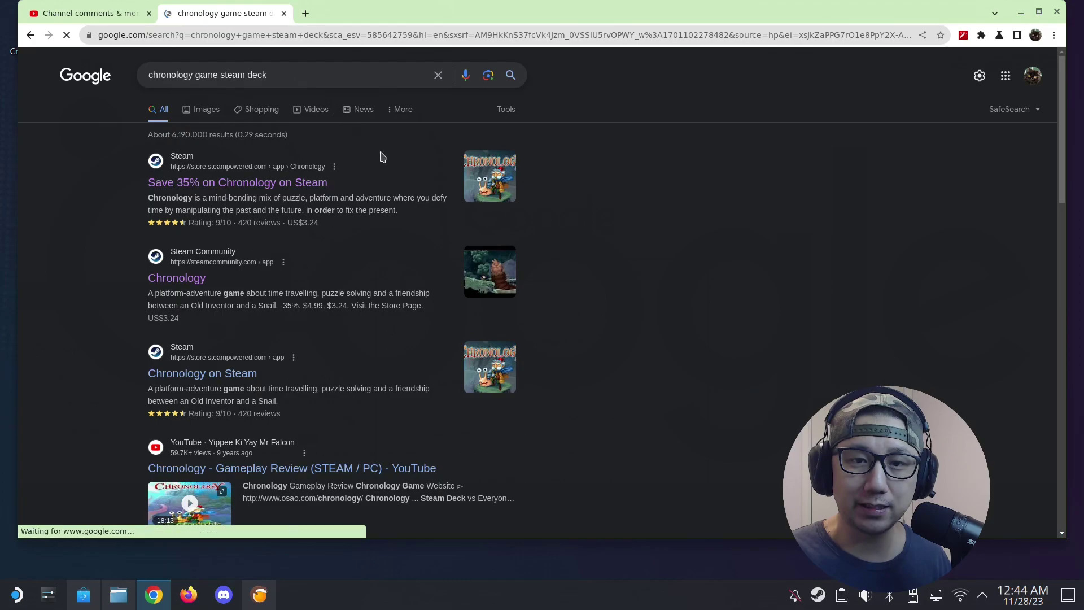
Look through the Google results for pages about running Chronology on the Steam Deck
{"action": "scroll", "coordinate": [440, 215], "scroll_direction": "down", "scroll_amount": 10}
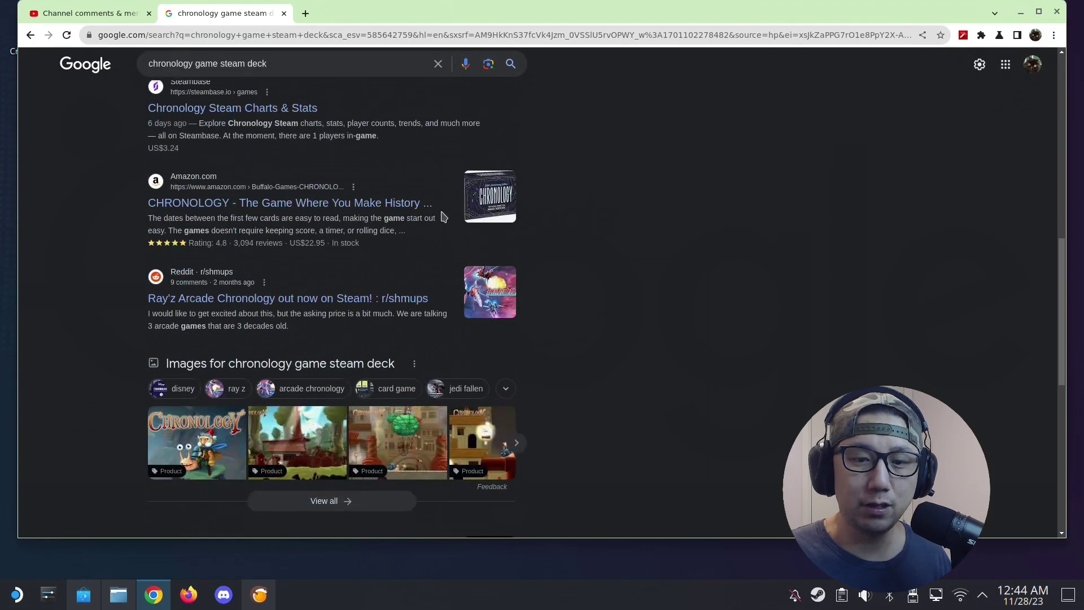
{"action": "scroll", "coordinate": [443, 216], "scroll_direction": "up", "scroll_amount": 10}
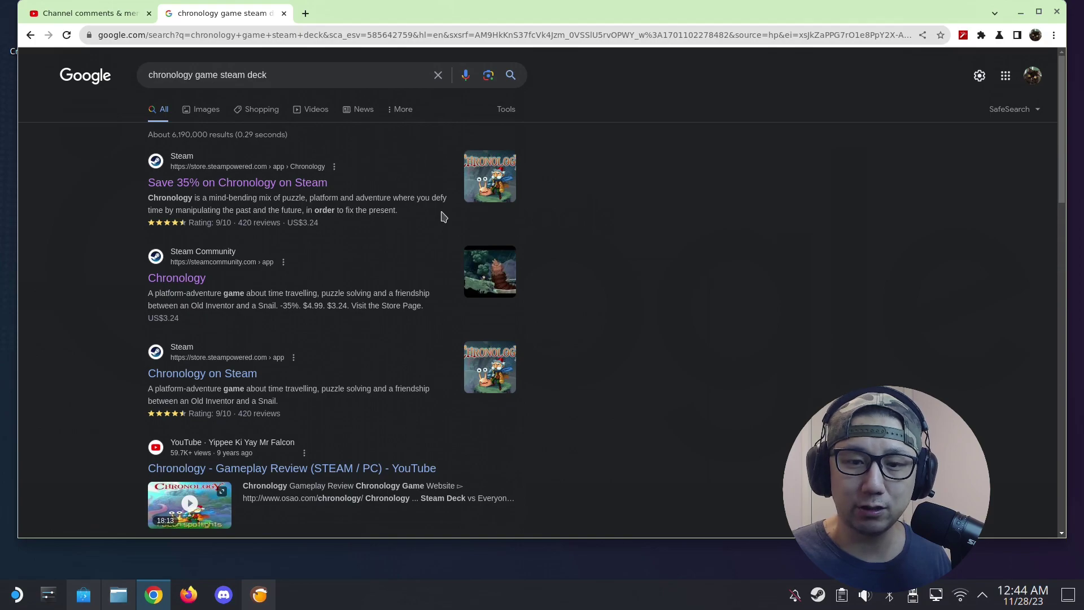
{"action": "scroll", "coordinate": [443, 217], "scroll_direction": "down", "scroll_amount": 6}
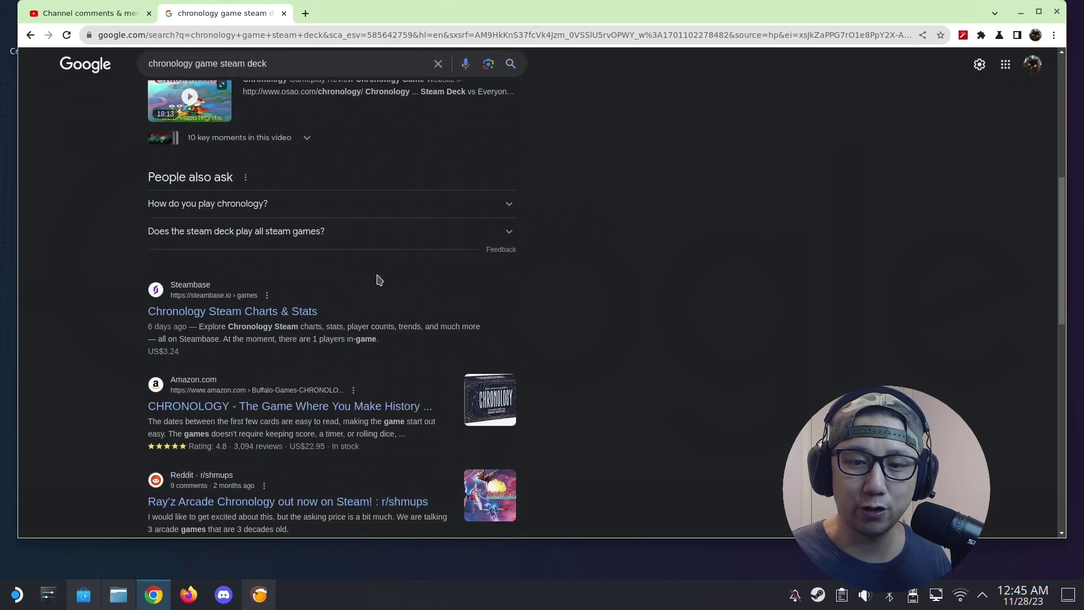
{"action": "scroll", "coordinate": [379, 280], "scroll_direction": "down", "scroll_amount": 4}
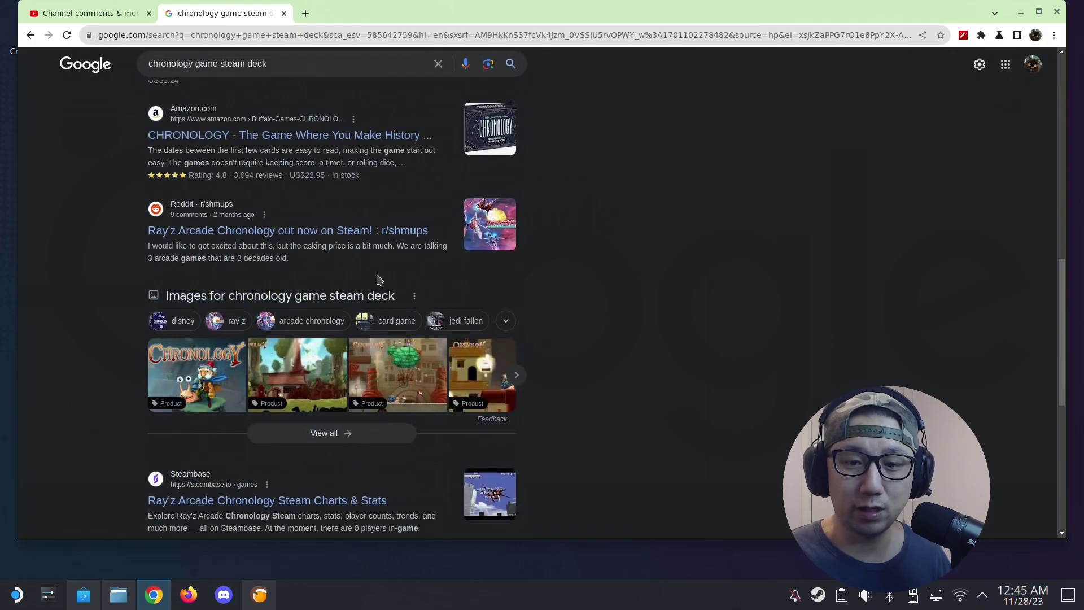
{"action": "scroll", "coordinate": [378, 279], "scroll_direction": "down", "scroll_amount": 4}
{"action": "scroll", "coordinate": [378, 279], "scroll_direction": "up", "scroll_amount": 14}
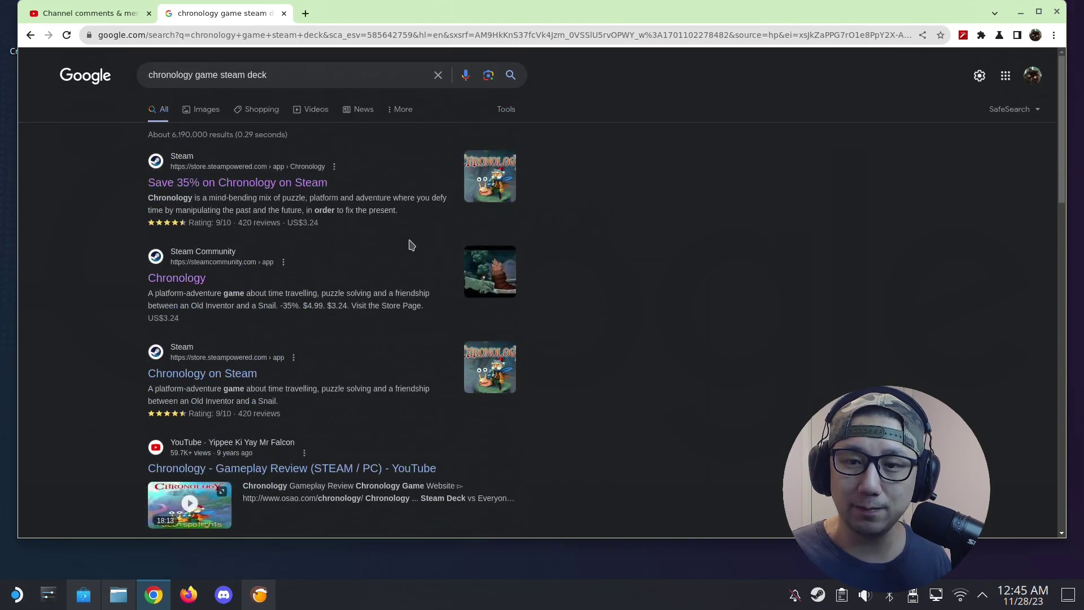
{"action": "scroll", "coordinate": [411, 244], "scroll_direction": "down", "scroll_amount": 6}
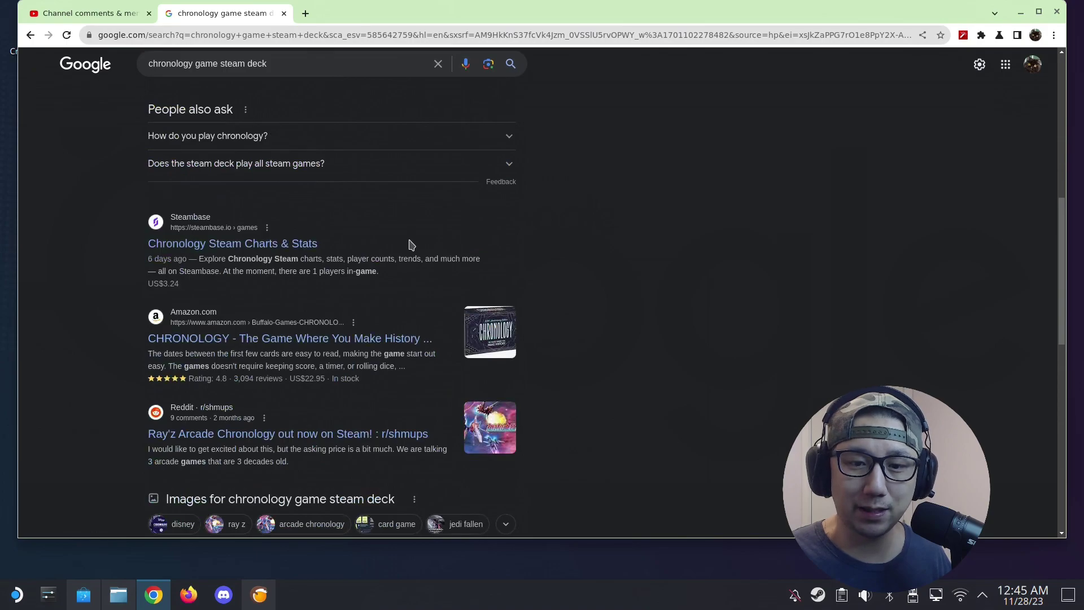
{"action": "scroll", "coordinate": [411, 244], "scroll_direction": "down", "scroll_amount": 5}
{"action": "scroll", "coordinate": [411, 244], "scroll_direction": "up", "scroll_amount": 15}
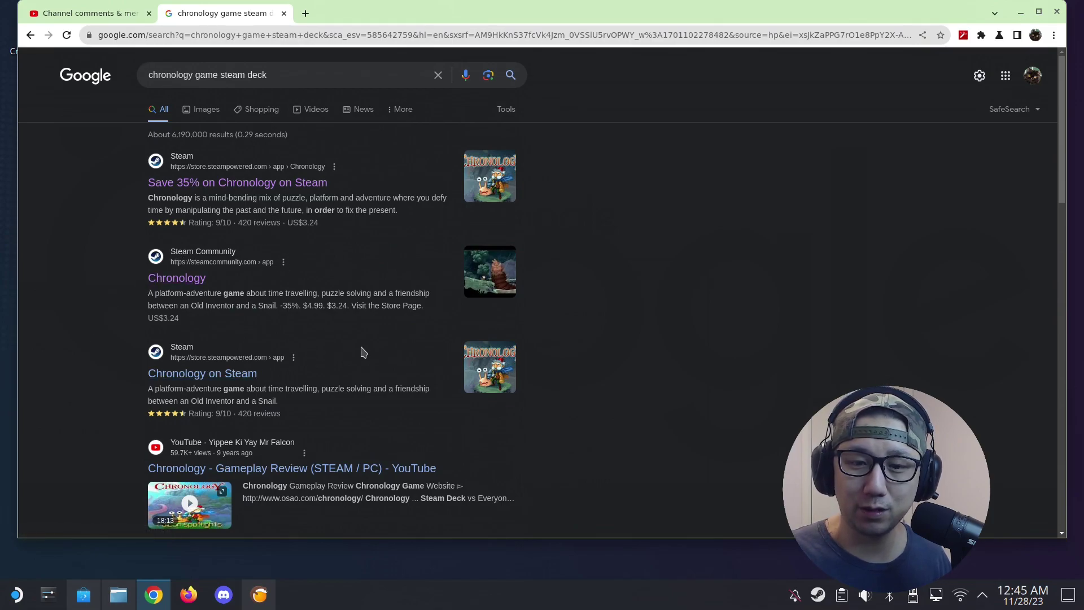
Visit Chronology's Steam Community page and open the "Chronology on Steam Deck" discussion
{"action": "left_click", "coordinate": [200, 277]}
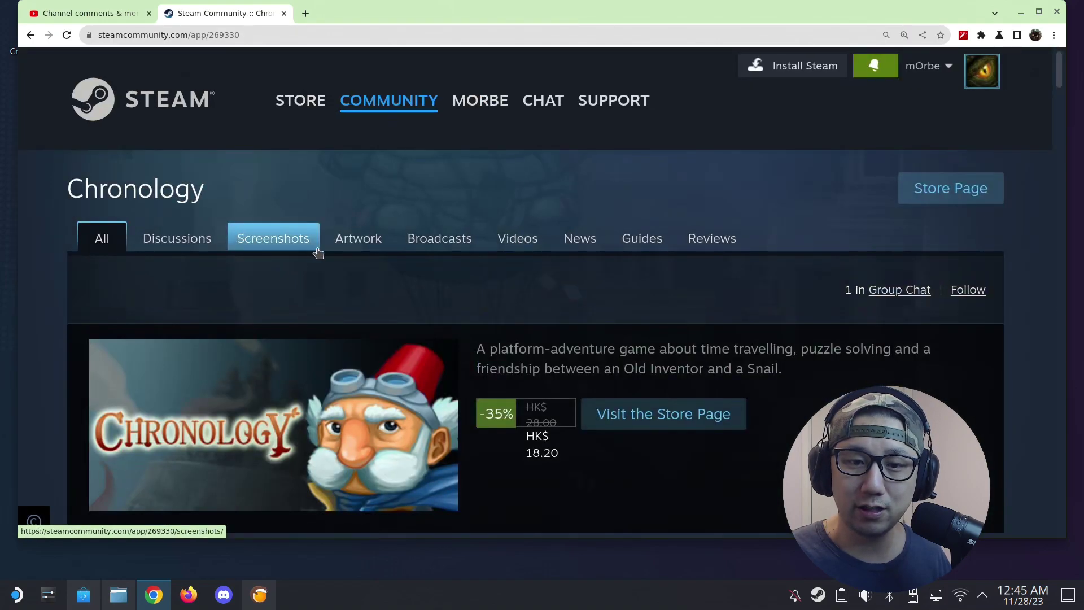
{"action": "scroll", "coordinate": [314, 249], "scroll_direction": "down", "scroll_amount": 7}
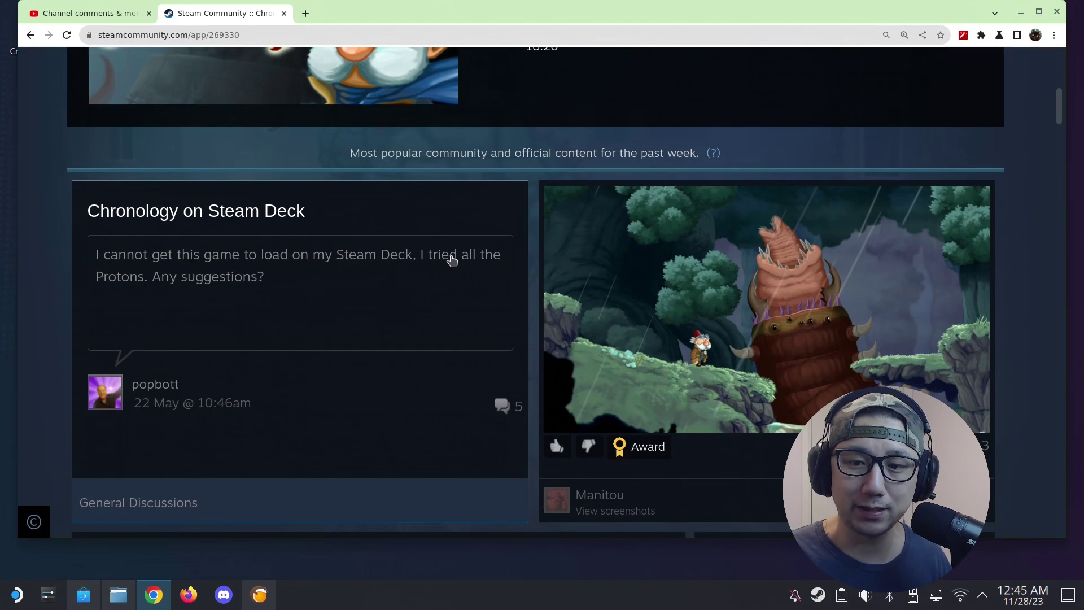
{"action": "left_click", "coordinate": [238, 297]}
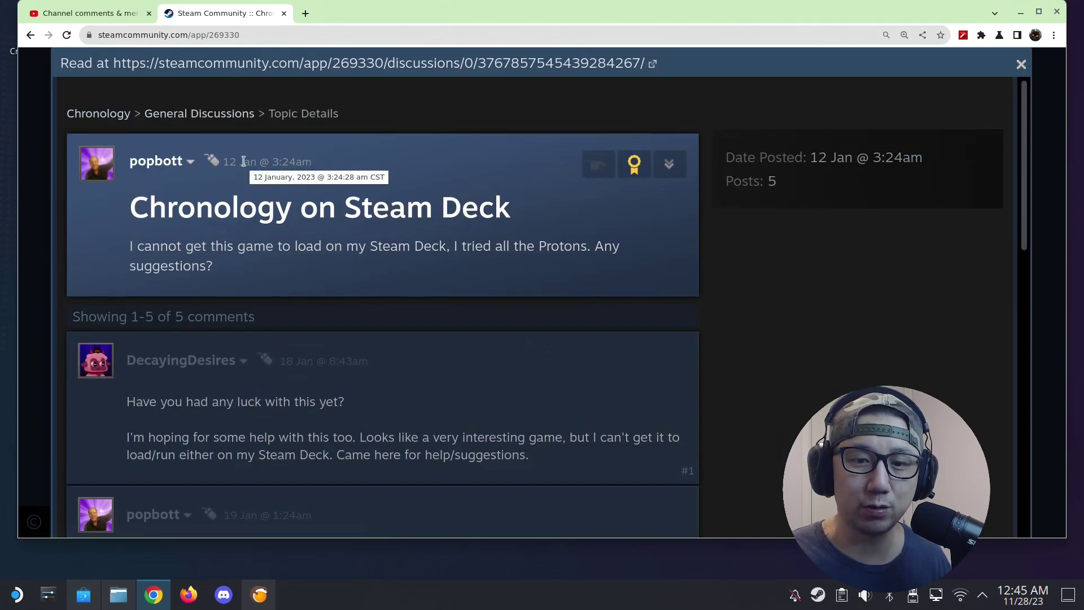
Read all the comments in the discussion for reports and suggestions on launching the game
{"action": "scroll", "coordinate": [309, 248], "scroll_direction": "down", "scroll_amount": 10}
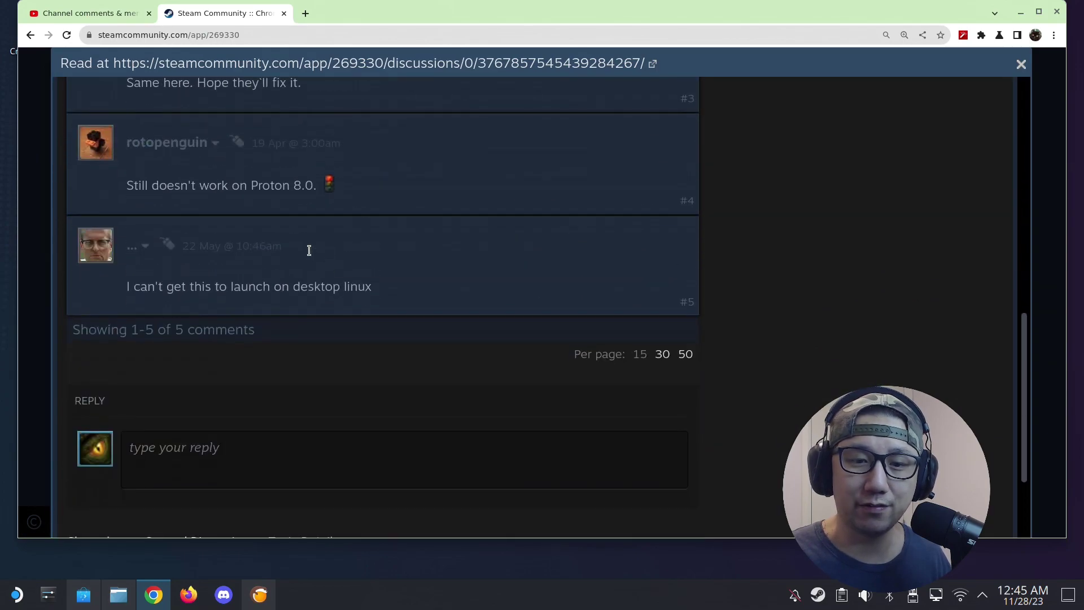
{"action": "scroll", "coordinate": [308, 251], "scroll_direction": "up", "scroll_amount": 10}
{"action": "scroll", "coordinate": [310, 252], "scroll_direction": "down", "scroll_amount": 8}
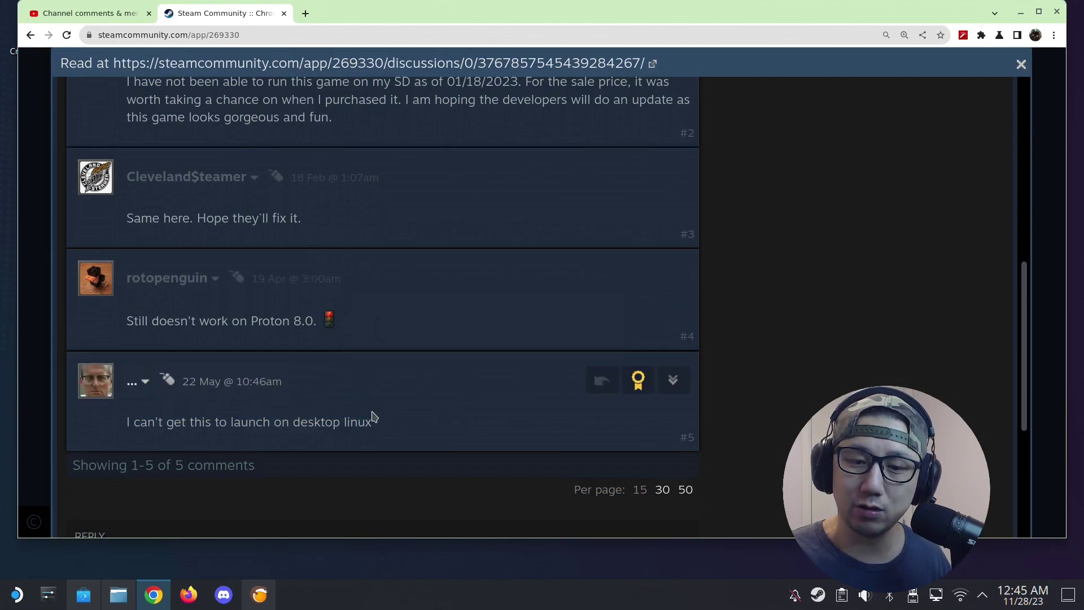
{"action": "scroll", "coordinate": [445, 418], "scroll_direction": "up", "scroll_amount": 2}
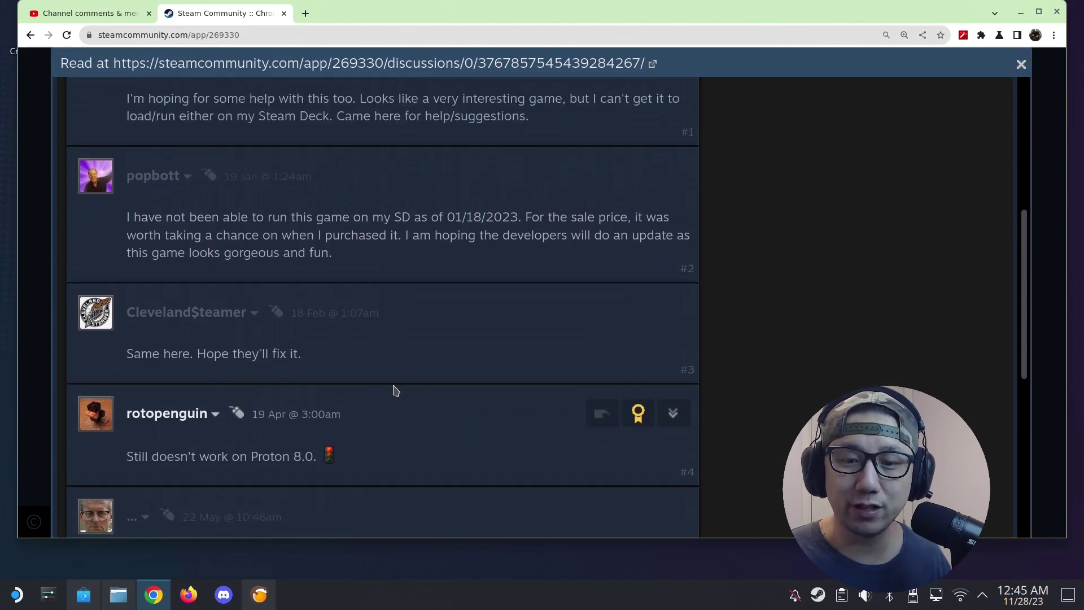
{"action": "scroll", "coordinate": [395, 391], "scroll_direction": "down", "scroll_amount": 6}
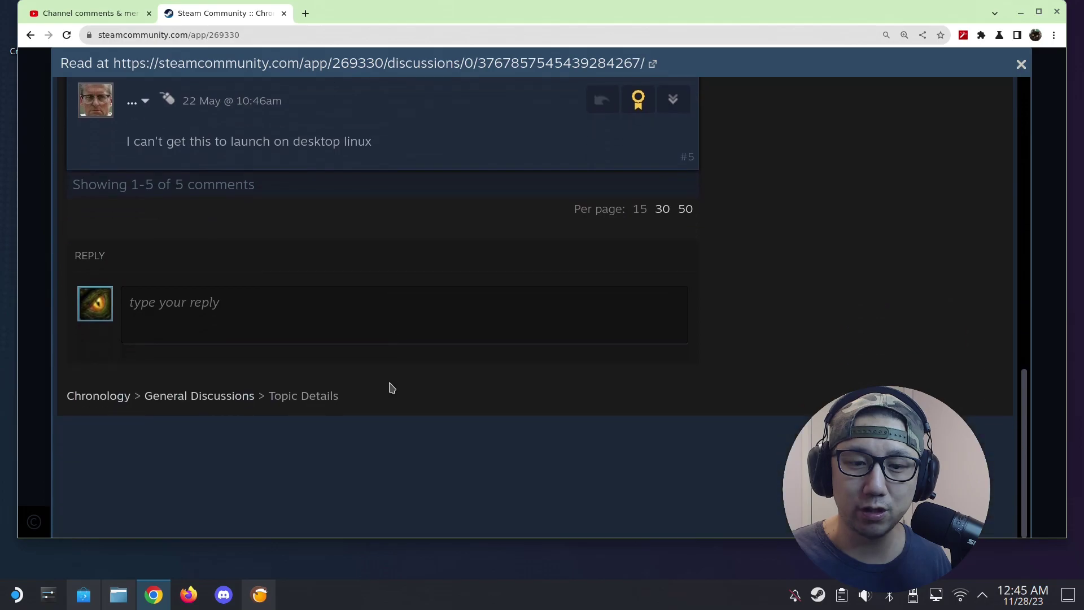
{"action": "scroll", "coordinate": [391, 387], "scroll_direction": "up", "scroll_amount": 10}
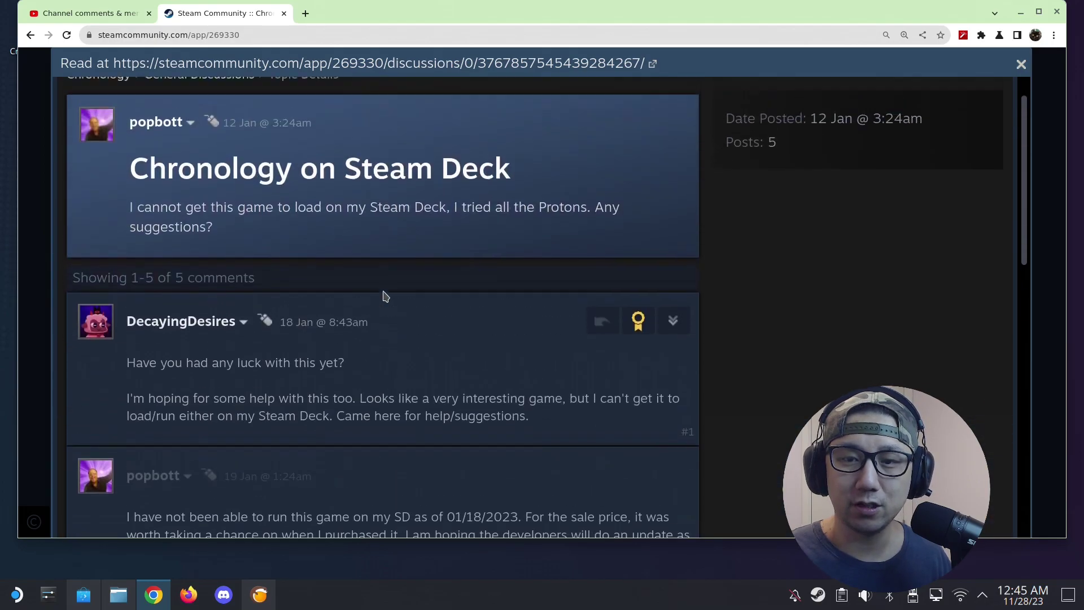
{"action": "scroll", "coordinate": [395, 282], "scroll_direction": "up", "scroll_amount": 1}
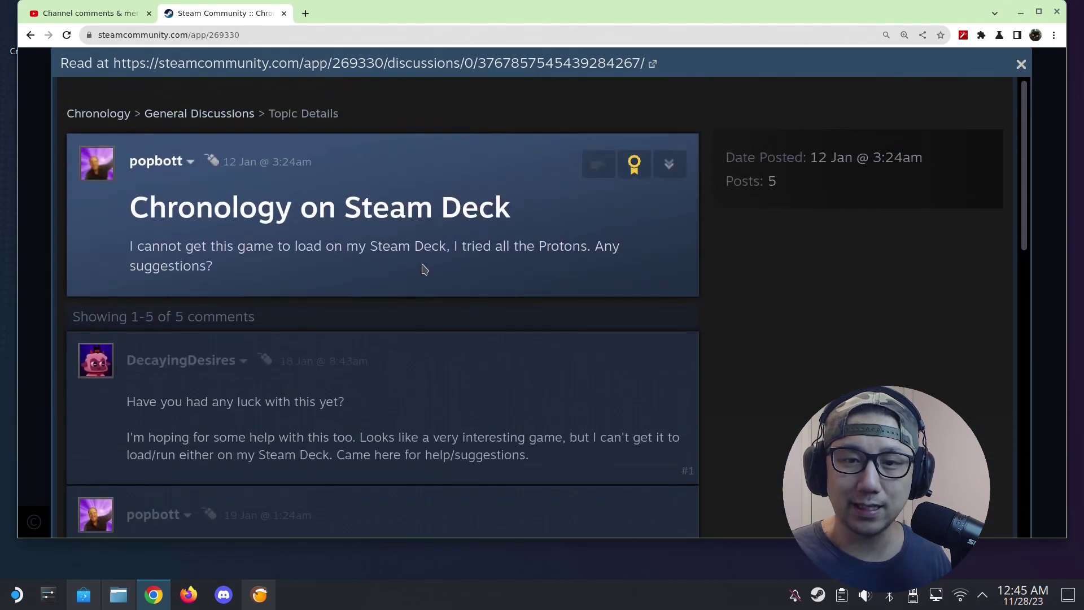
Switch to Firefox, go to SteamDB and search it for "chronology"
{"action": "left_click", "coordinate": [190, 595]}
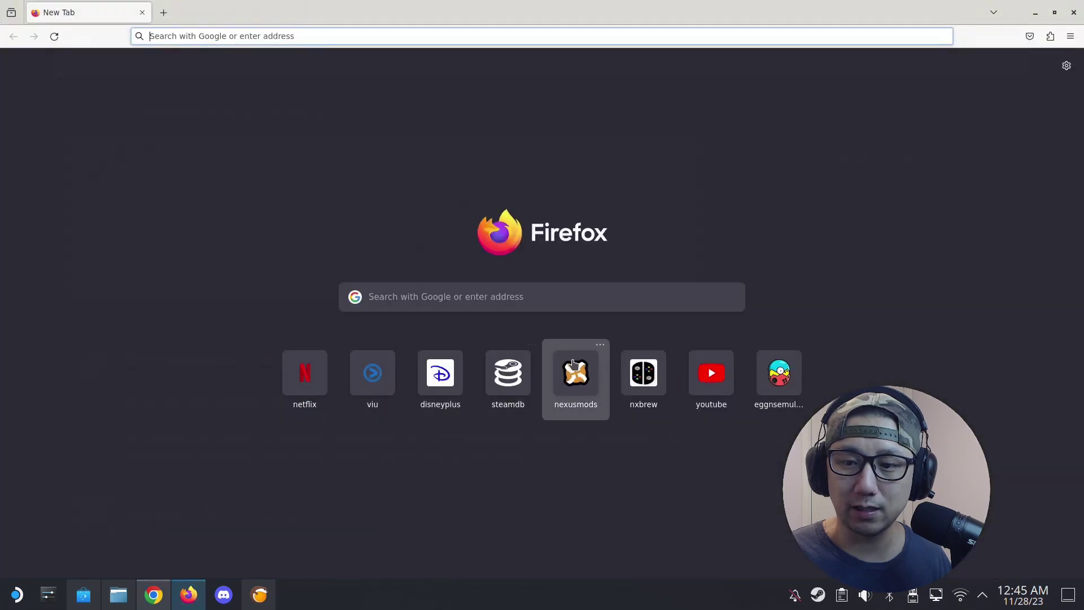
{"action": "left_click", "coordinate": [512, 390]}
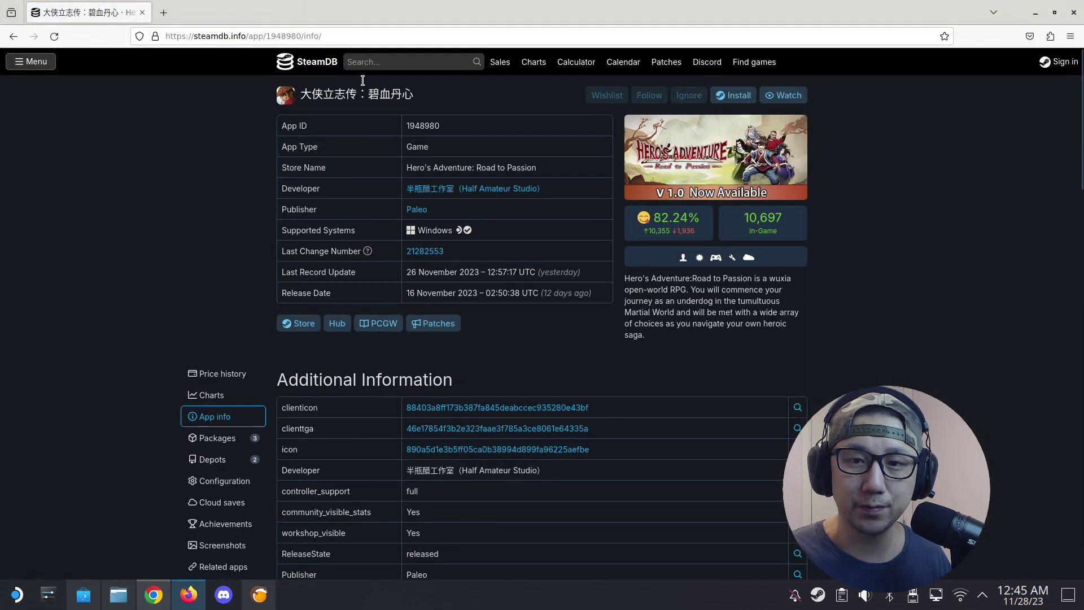
{"action": "left_click", "coordinate": [381, 60]}
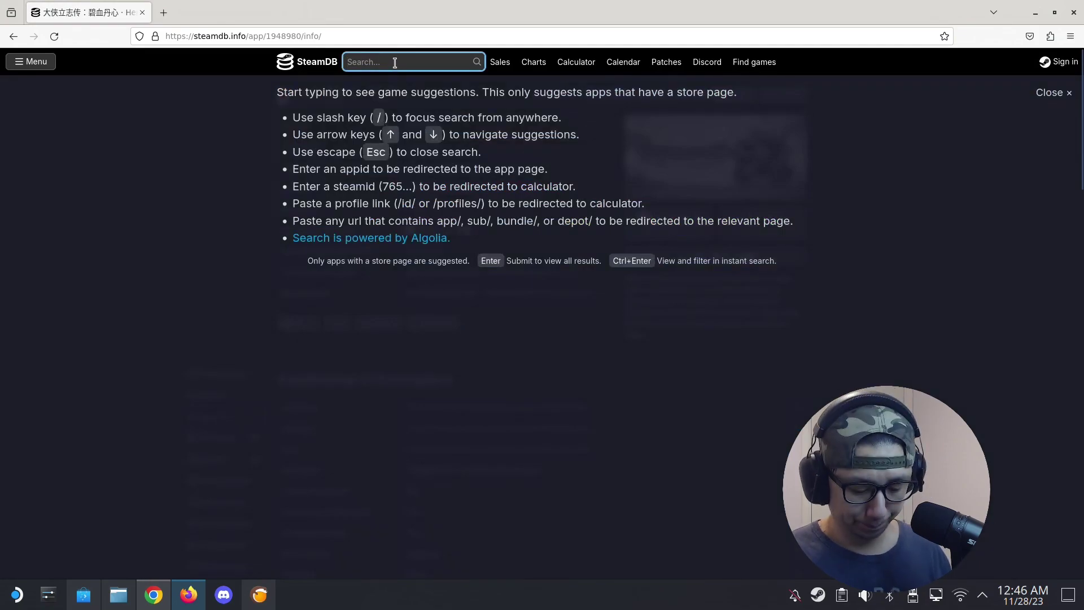
{"action": "type", "text": "chronology"}
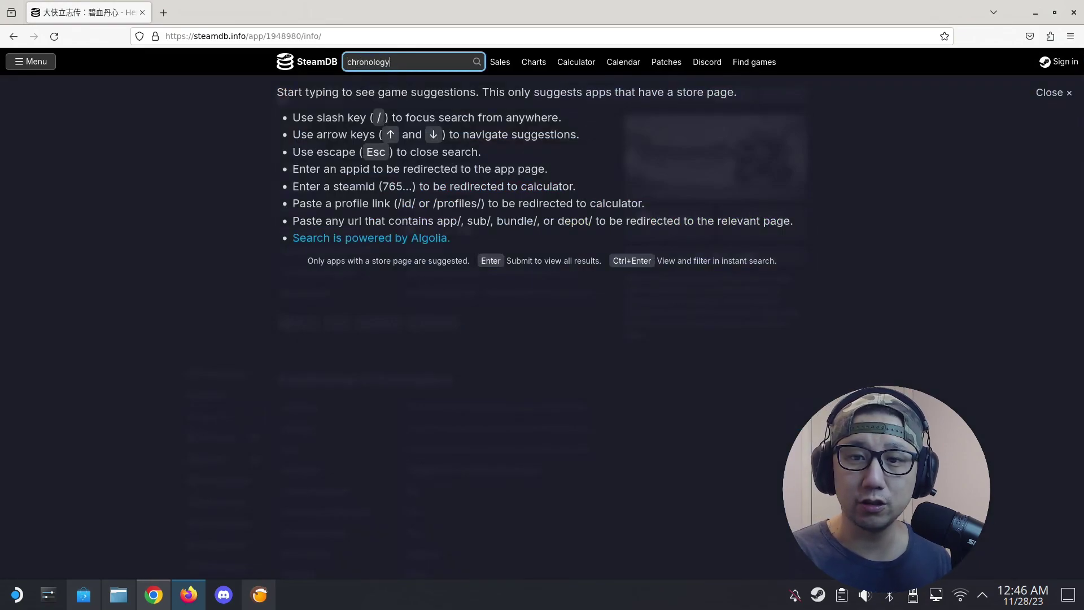
{"action": "key", "text": "Return"}
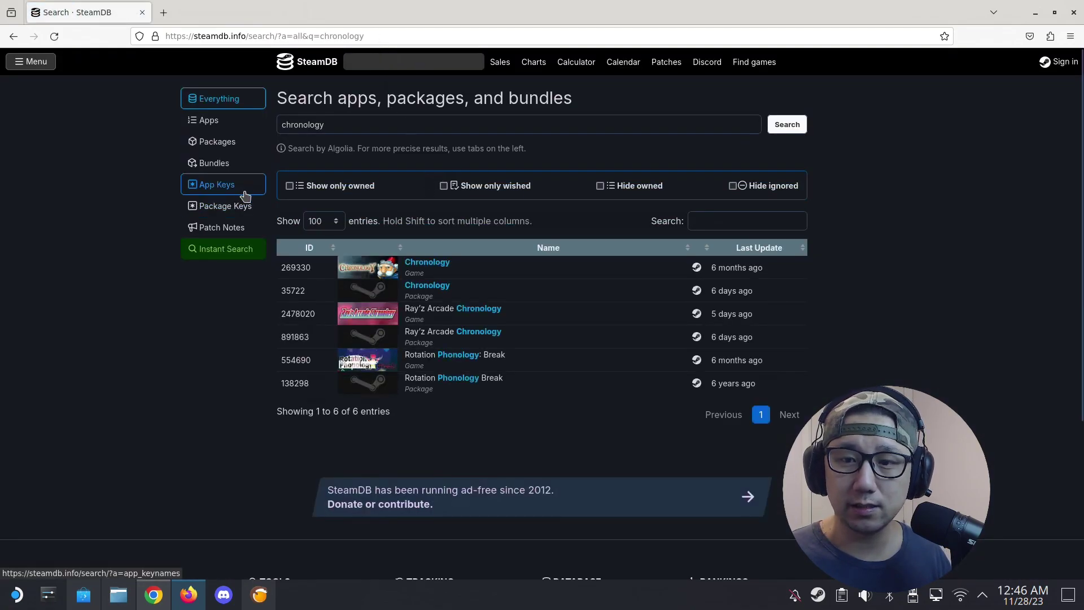
Open the Chronology game entry on SteamDB and display its Depots section
{"action": "left_click", "coordinate": [426, 263]}
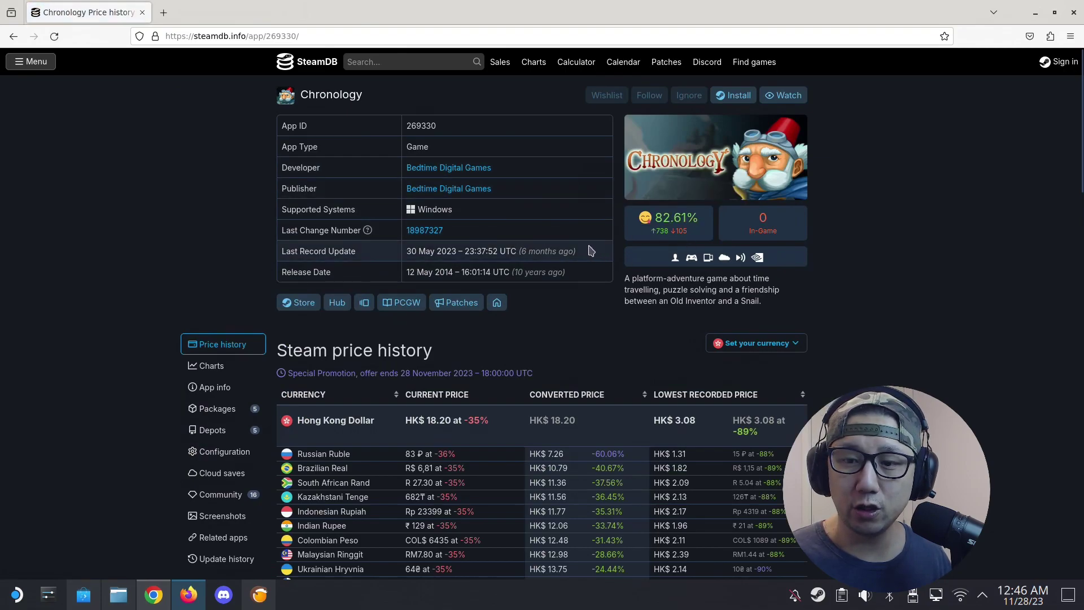
{"action": "scroll", "coordinate": [593, 251], "scroll_direction": "down", "scroll_amount": 2}
{"action": "scroll", "coordinate": [593, 251], "scroll_direction": "down", "scroll_amount": 2}
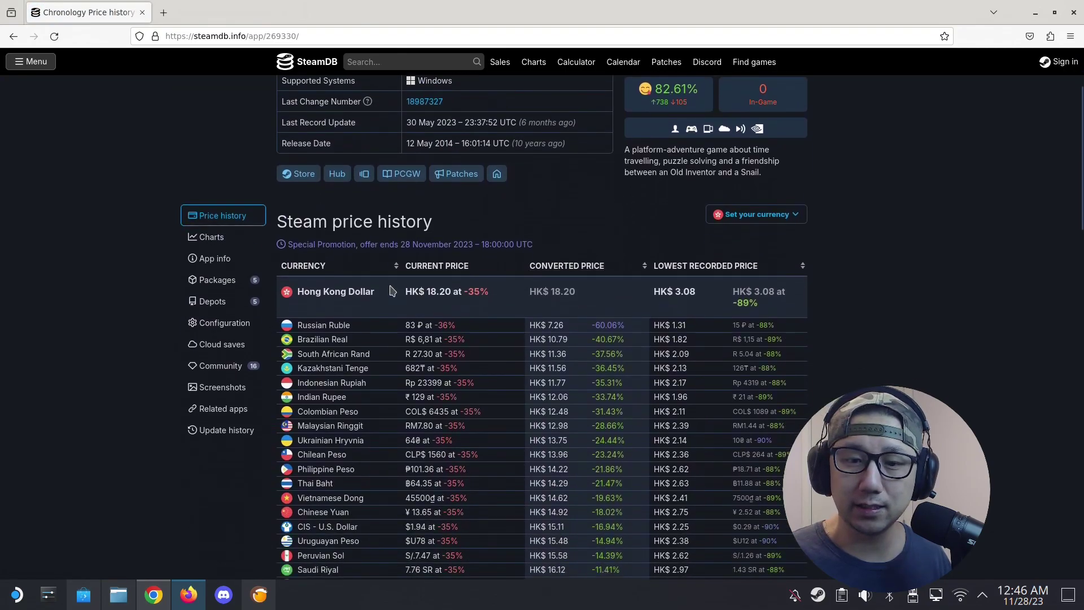
{"action": "left_click", "coordinate": [223, 312]}
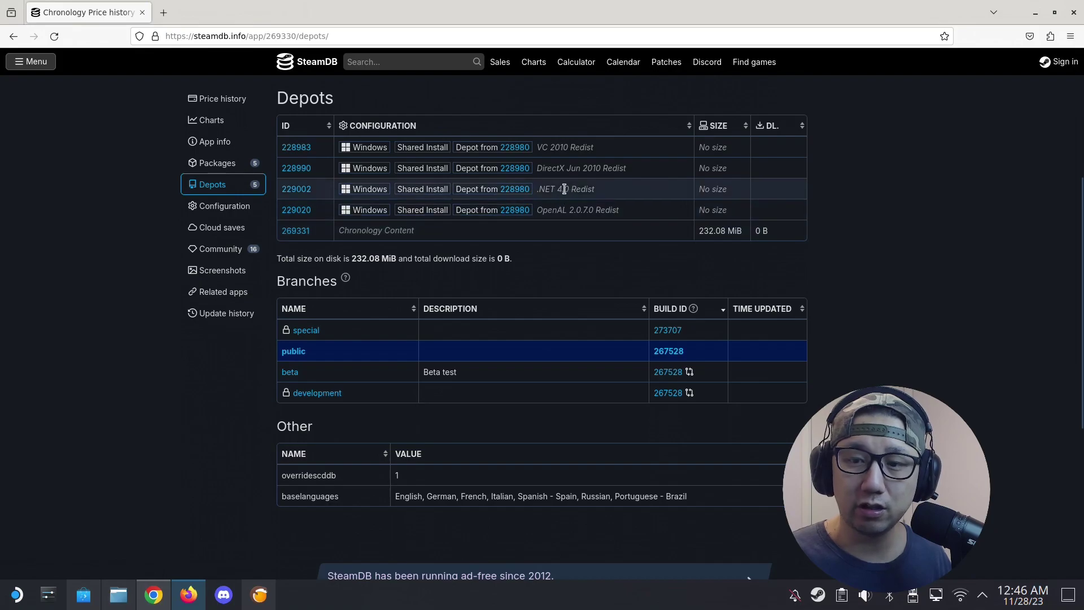
Highlight the ".NET 4.0 Redist" entry in the Depots configuration column
{"action": "left_click_drag", "start_coordinate": [557, 188], "coordinate": [595, 189]}
{"action": "left_click", "coordinate": [595, 190]}
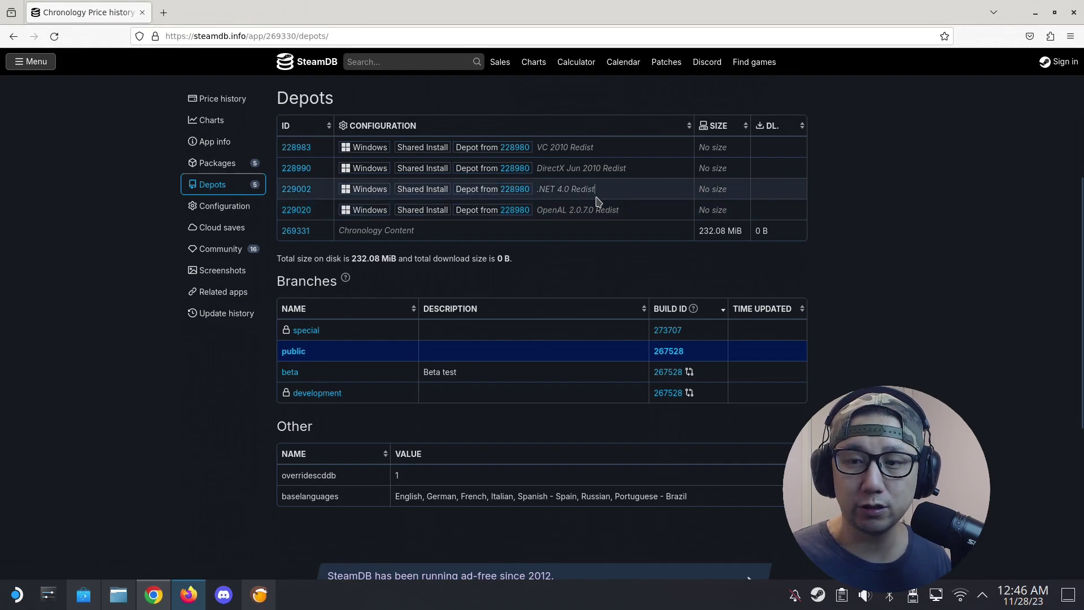
{"action": "left_click", "coordinate": [538, 192], "text": "shift"}
{"action": "left_click", "coordinate": [537, 190], "text": "shift"}
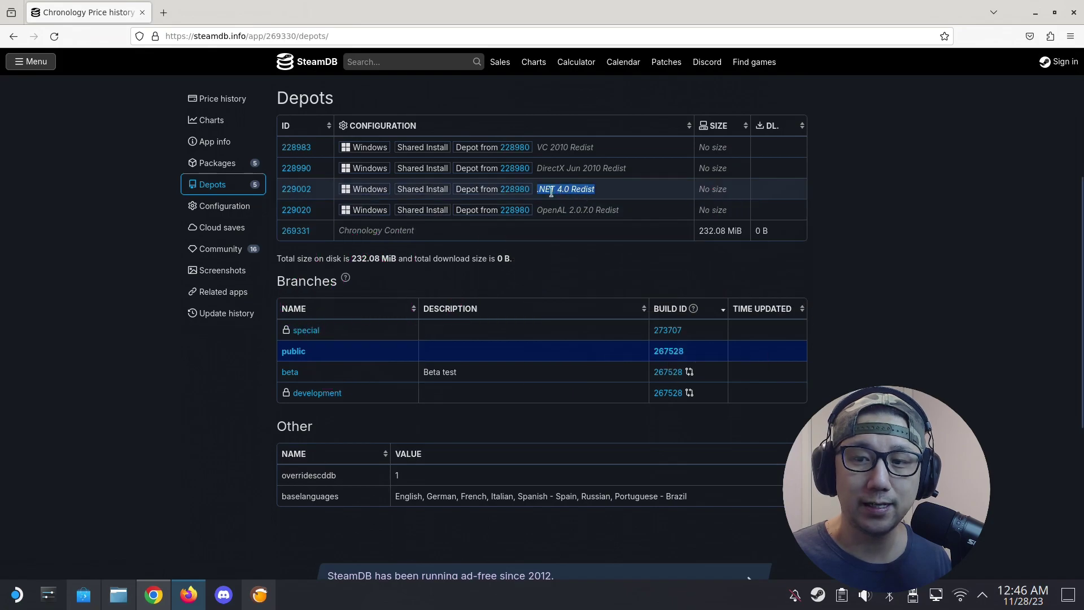
{"action": "left_click", "coordinate": [620, 192]}
{"action": "left_click_drag", "start_coordinate": [621, 196], "coordinate": [539, 191]}
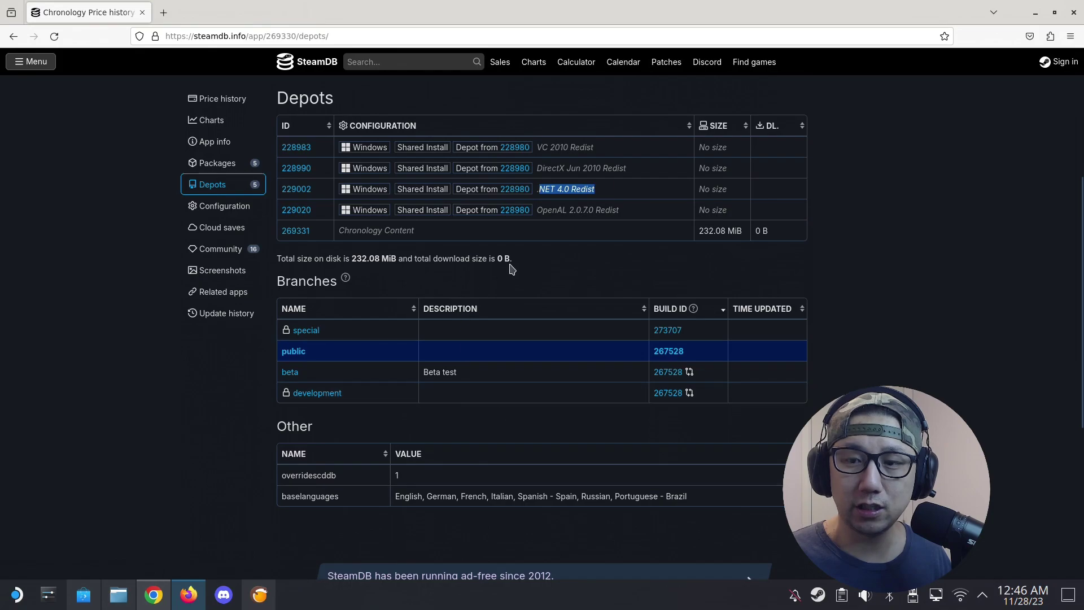
Switch to Lutris, check its entry in the Discover store, and minimise Discover to return to the Lutris library
{"action": "left_click", "coordinate": [271, 588]}
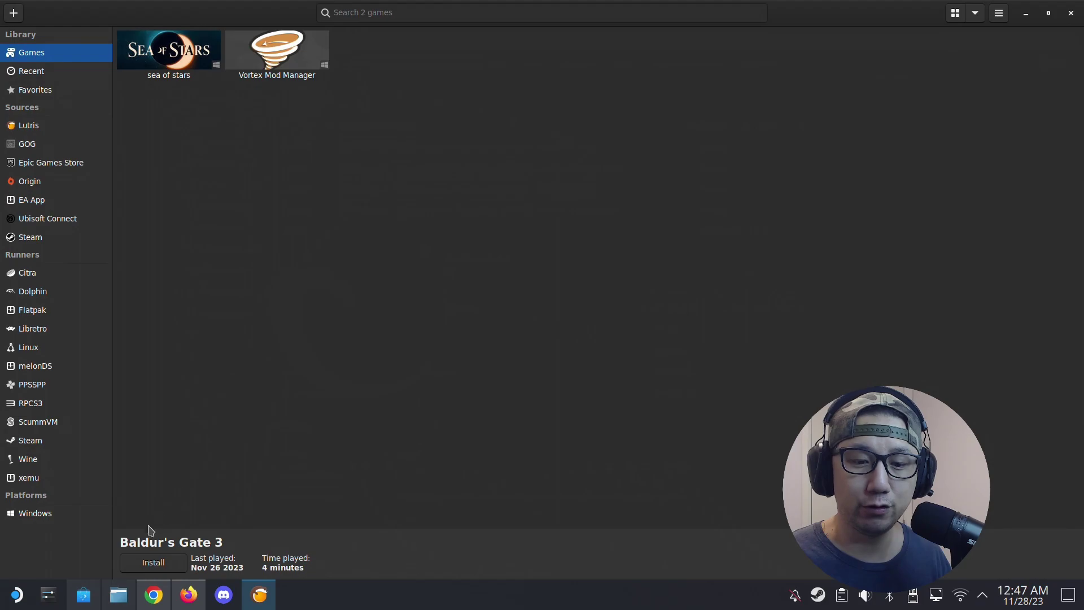
{"action": "mouse_move", "coordinate": [93, 598]}
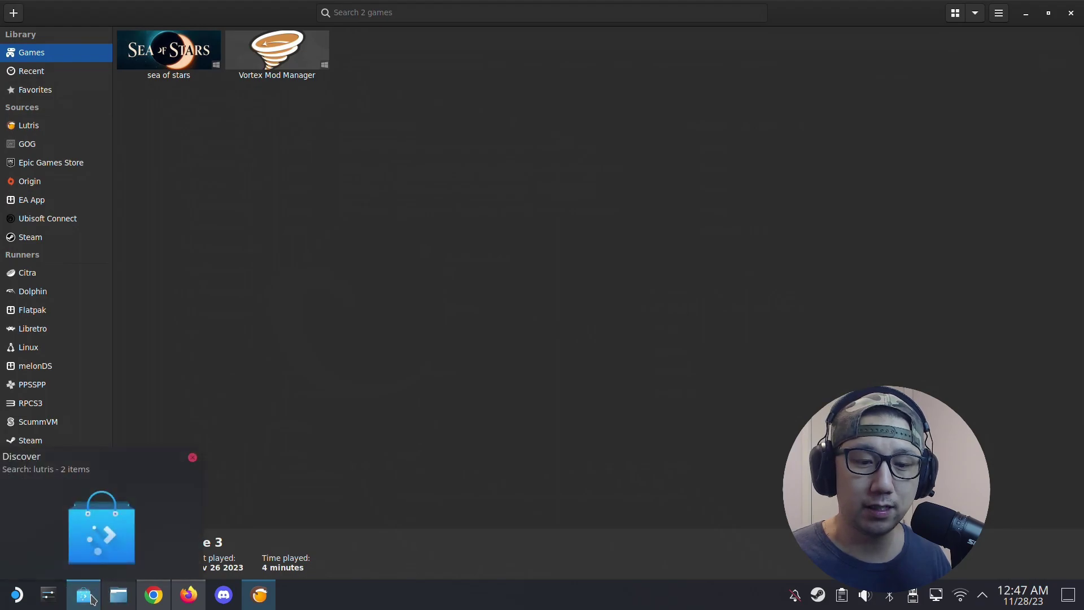
{"action": "left_click", "coordinate": [91, 597]}
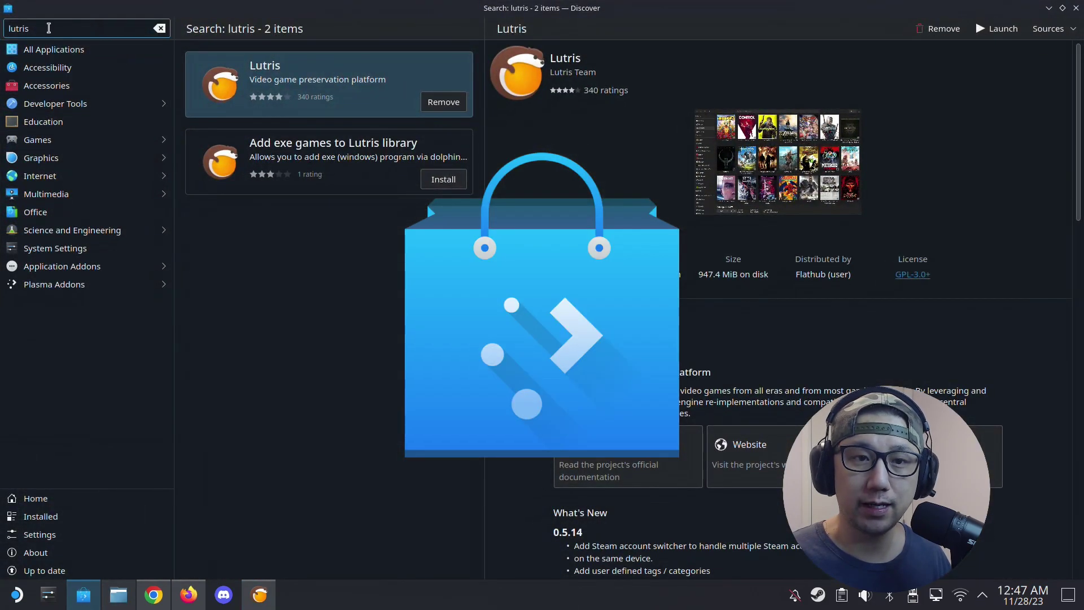
{"action": "double_click", "coordinate": [22, 28]}
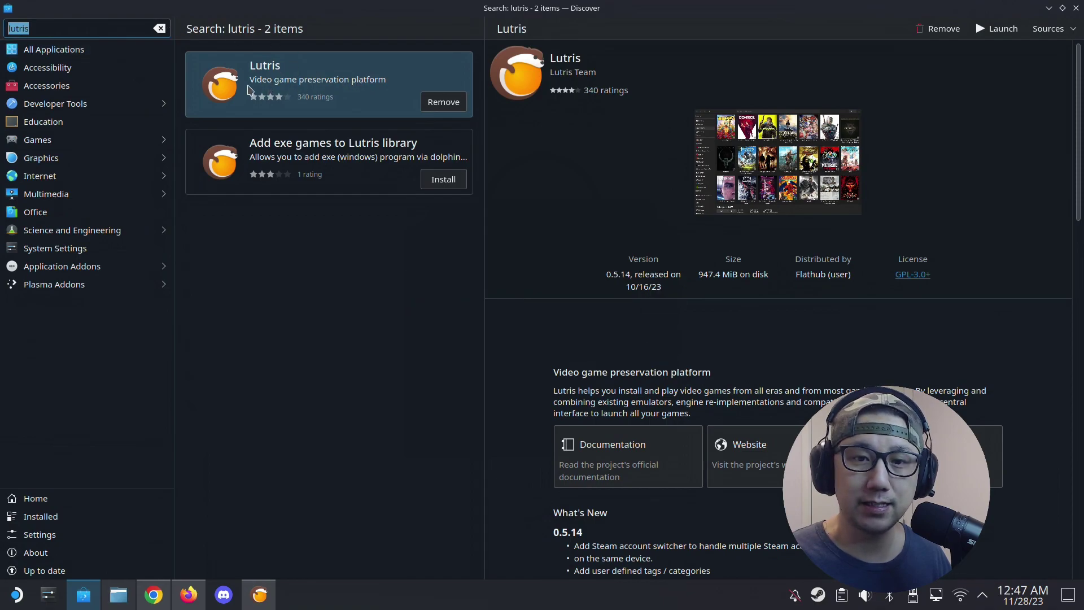
{"action": "left_click", "coordinate": [282, 85]}
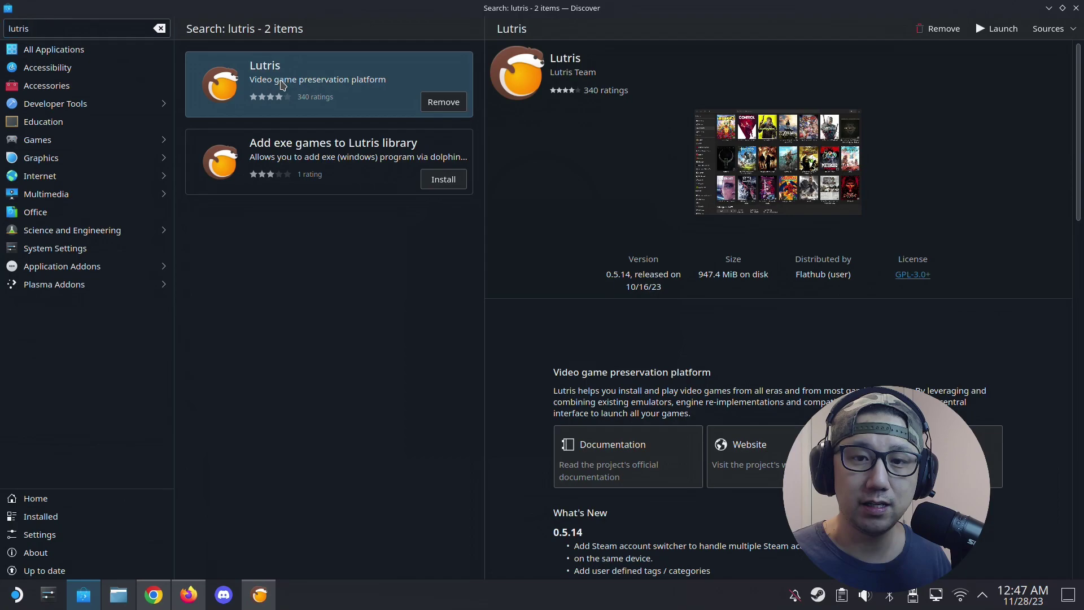
{"action": "left_click", "coordinate": [1053, 6]}
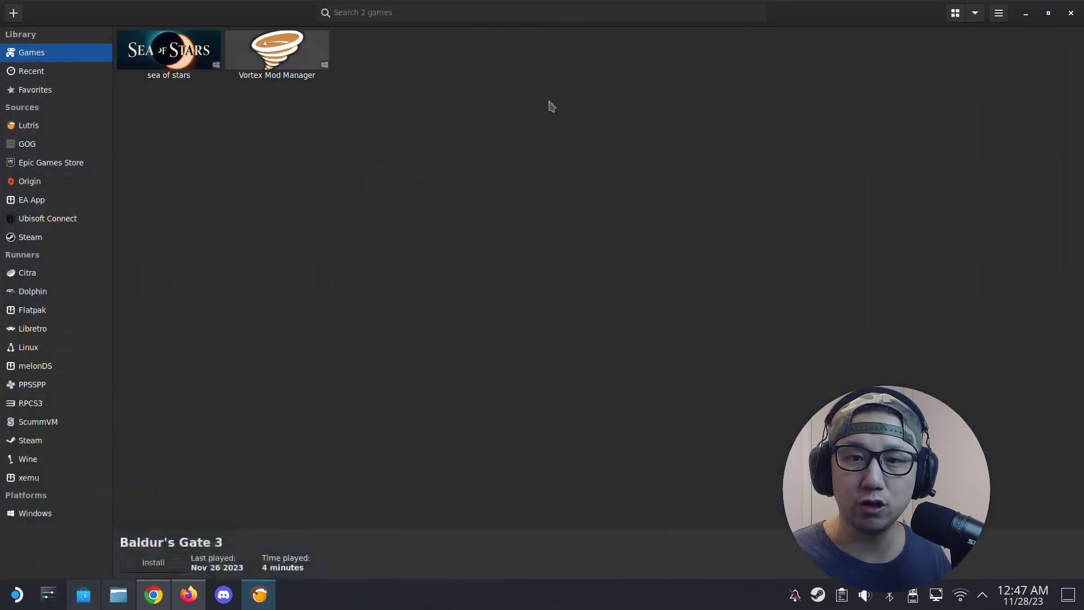
Start adding a game to Lutris with the option to install a Windows game from an executable
{"action": "left_click", "coordinate": [13, 13]}
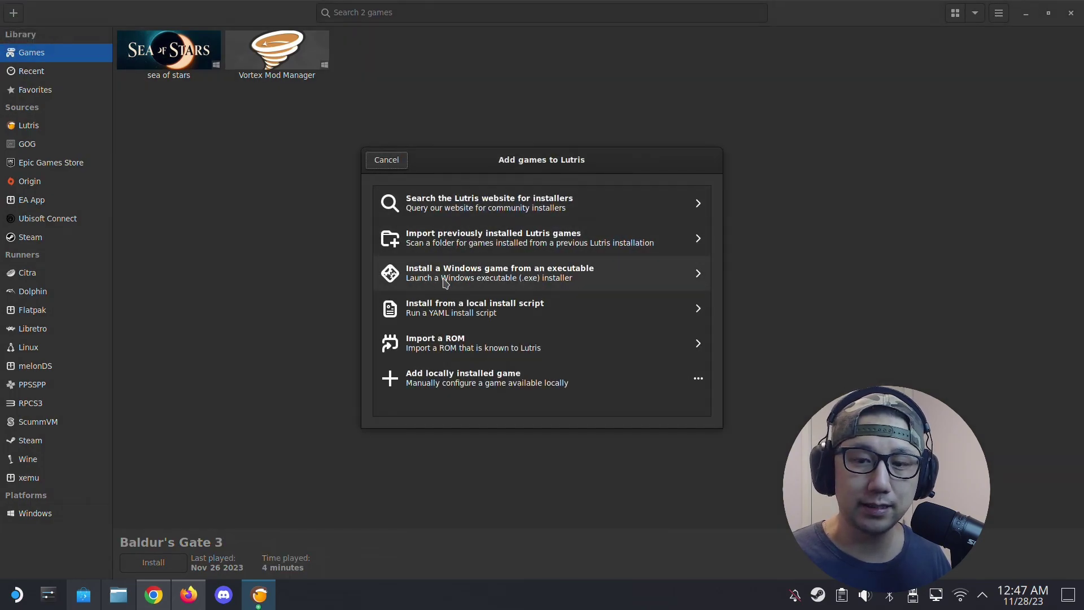
{"action": "left_click", "coordinate": [562, 277]}
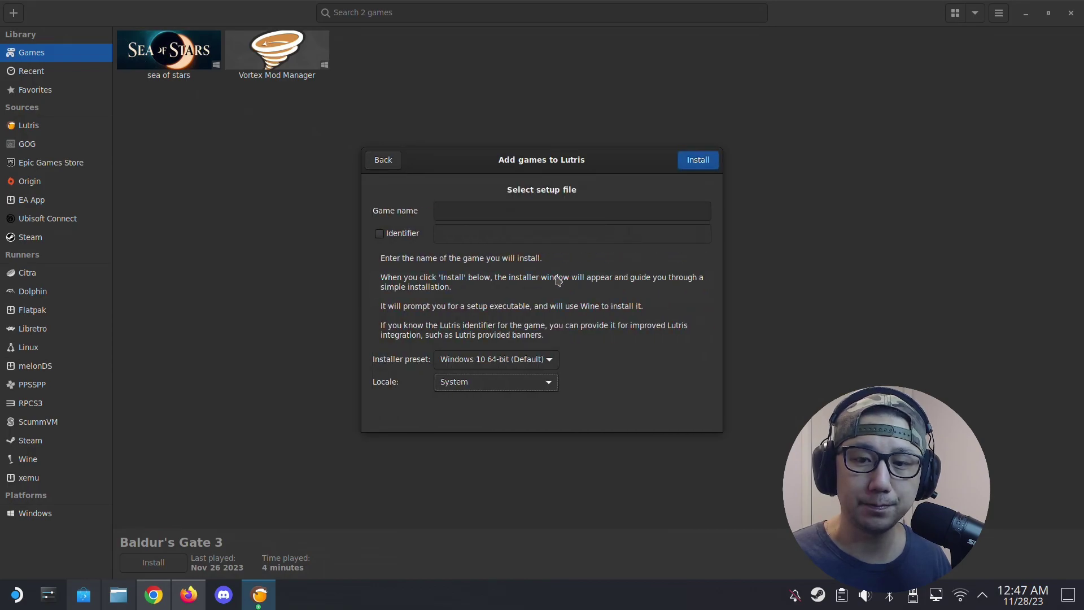
Inspect t-chronology.iso in the Chronology-TiNYiSO download folder and the mounted chronology disc's files in Dolphin, and return to Lutris
{"action": "left_click", "coordinate": [118, 596]}
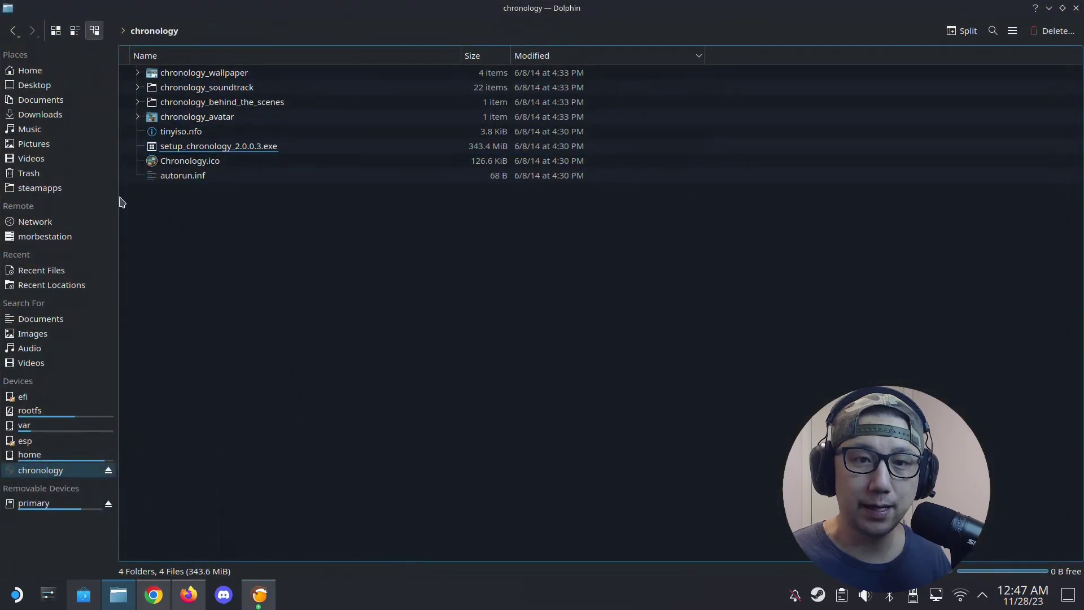
{"action": "left_click", "coordinate": [35, 117]}
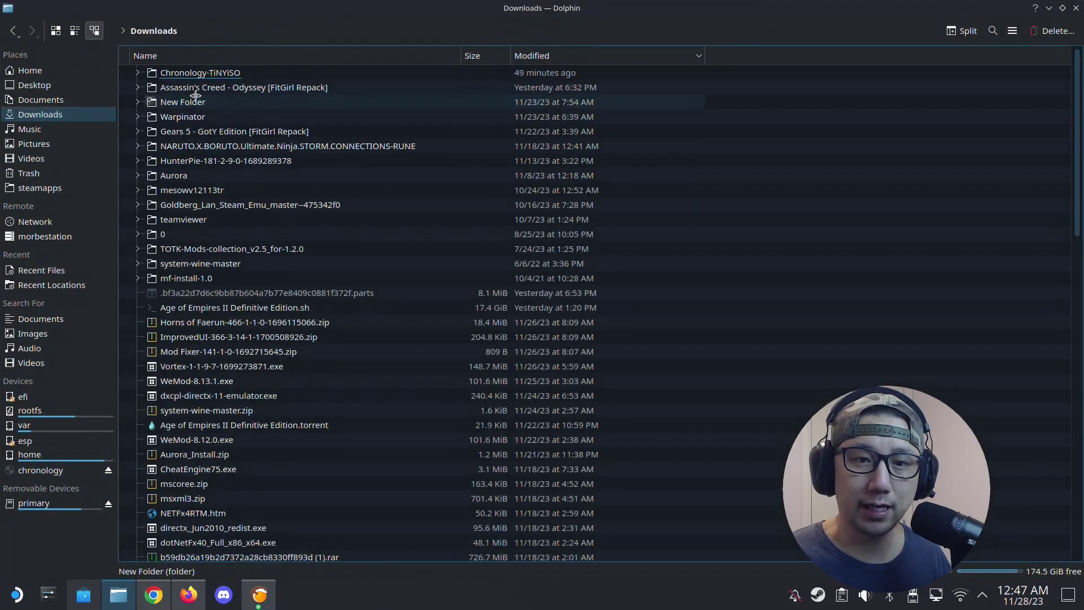
{"action": "double_click", "coordinate": [197, 73]}
{"action": "left_click", "coordinate": [231, 79]}
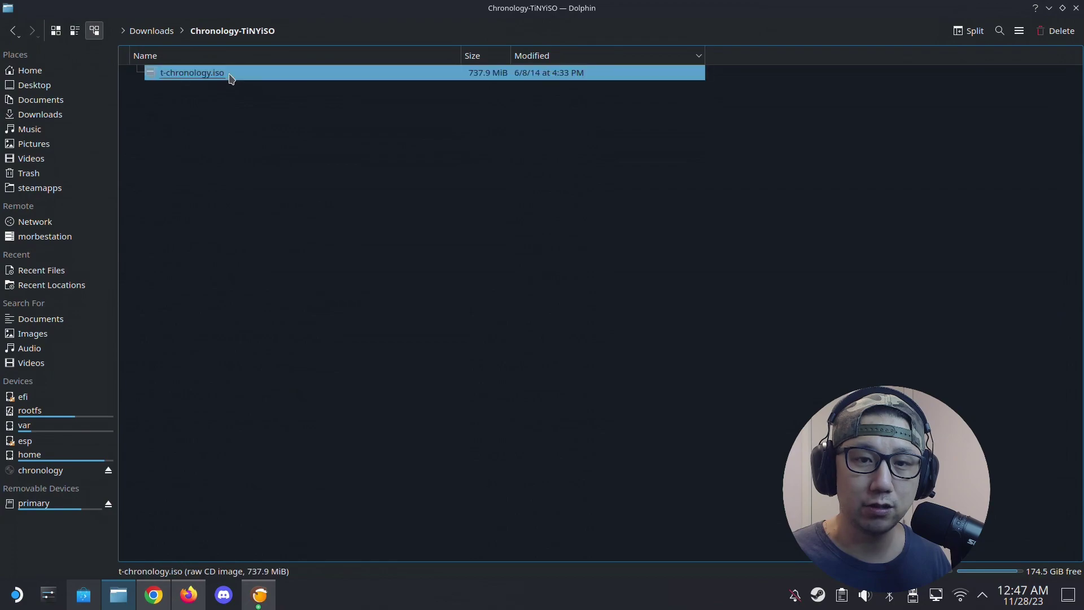
{"action": "left_click", "coordinate": [58, 471]}
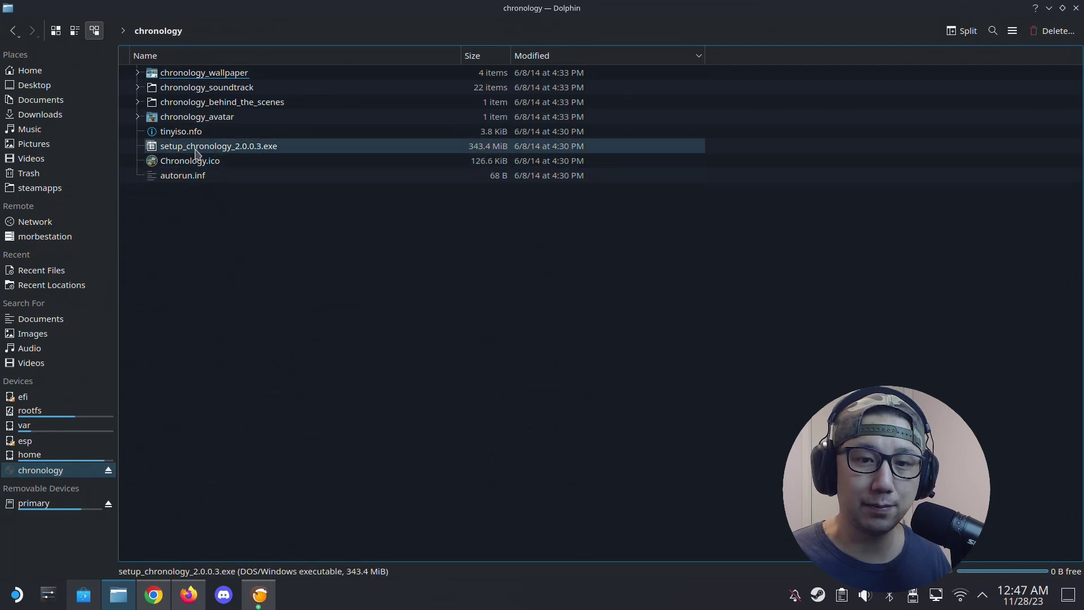
{"action": "left_click", "coordinate": [1048, 9]}
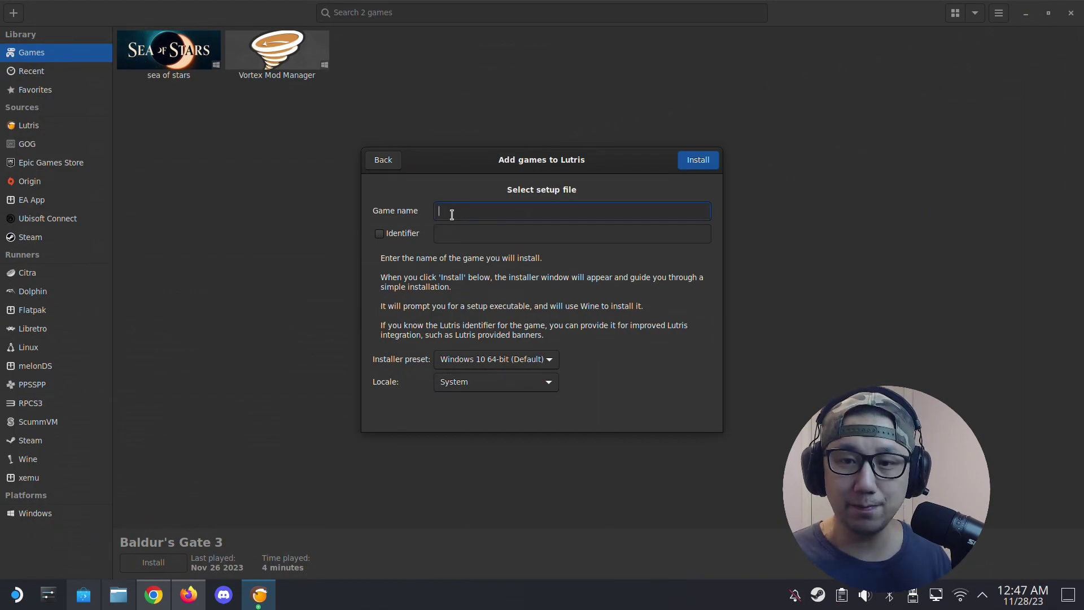
Name the game Chronology and continue its Wine setup-file installation in the default directory with a Steam shortcut enabled
{"action": "type", "text": "Chronology"}
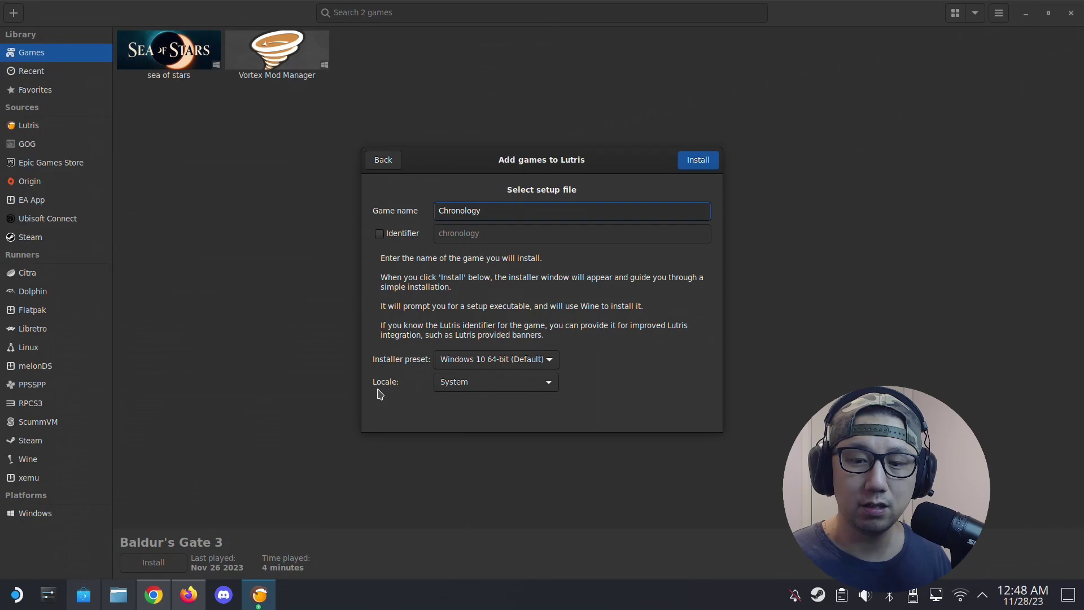
{"action": "left_click", "coordinate": [695, 162]}
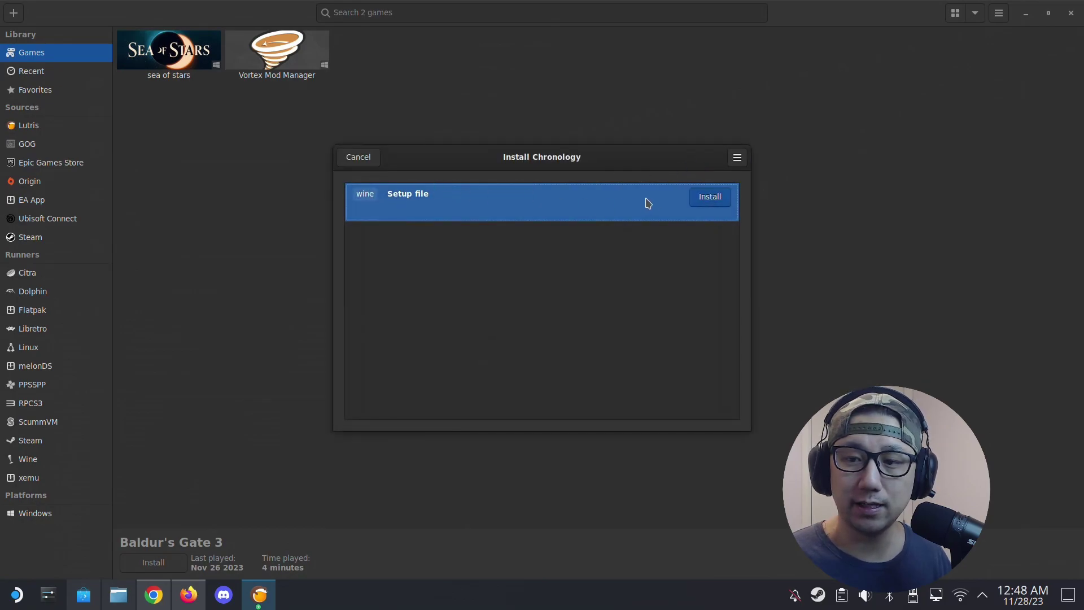
{"action": "left_click", "coordinate": [705, 199]}
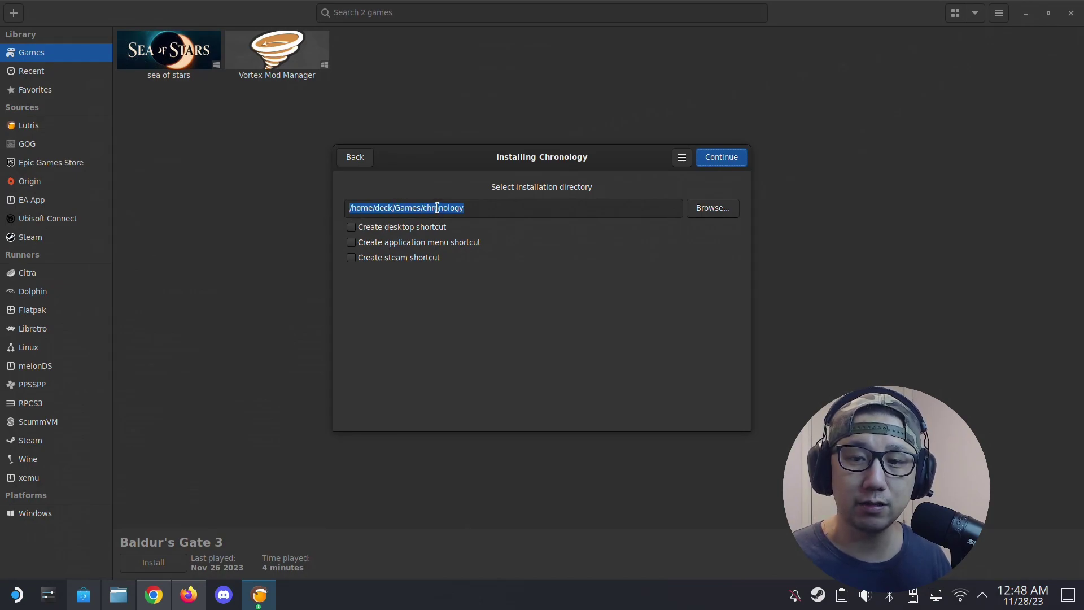
{"action": "left_click", "coordinate": [351, 261]}
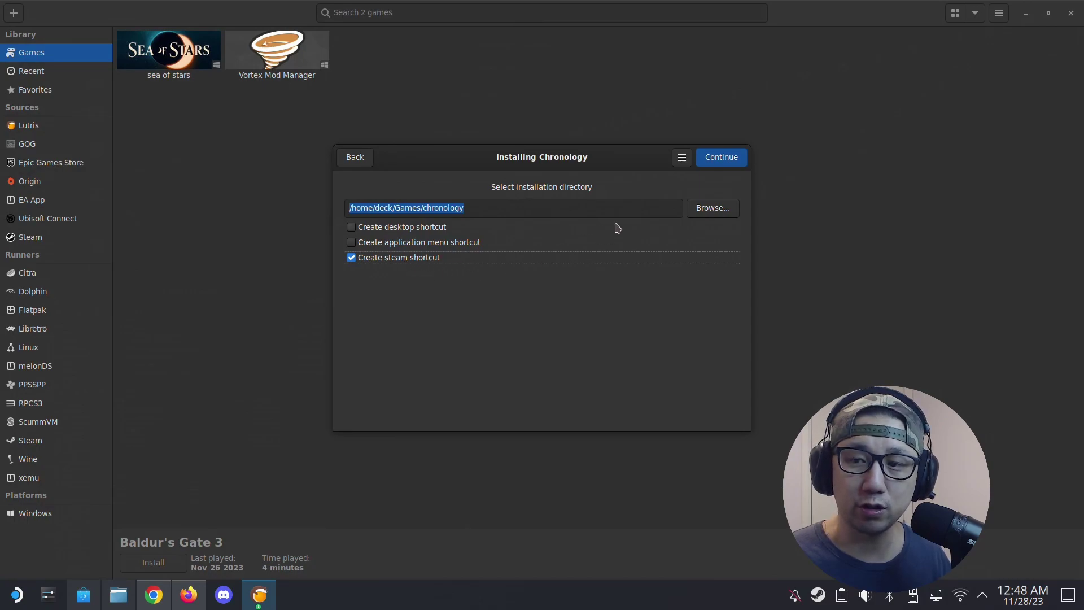
{"action": "left_click", "coordinate": [732, 161]}
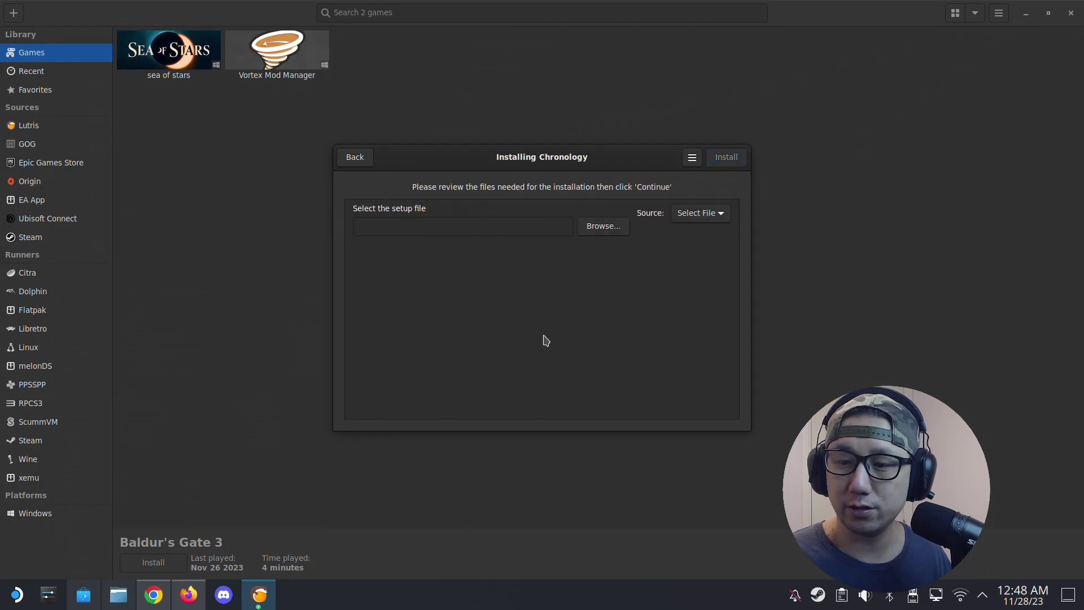
Choose setup_chronology_2.0.0.3.exe from the mounted chronology disc as the setup file and start the installation
{"action": "left_click", "coordinate": [604, 227]}
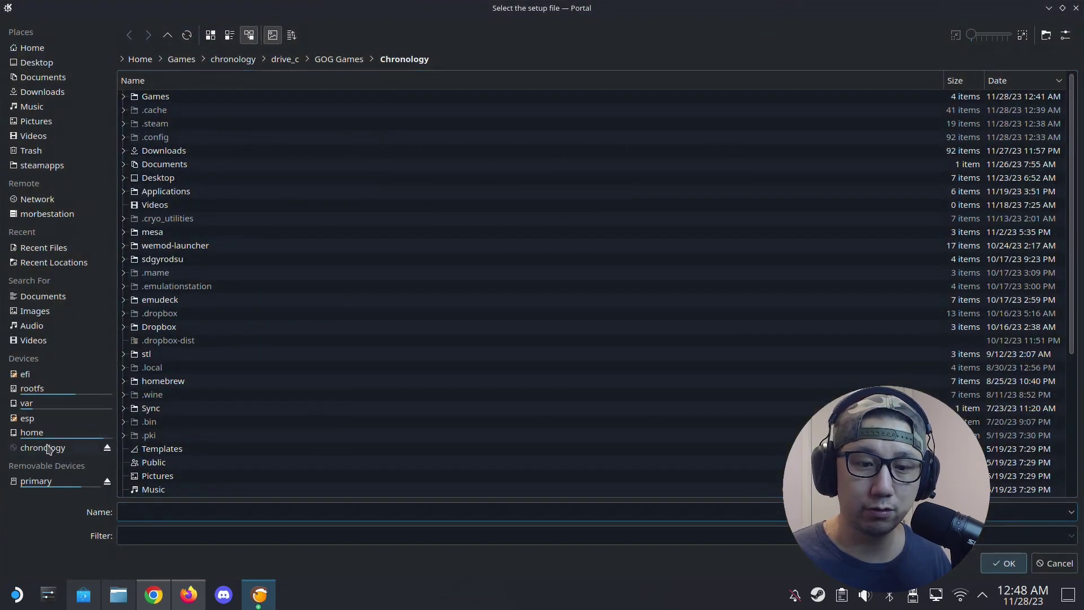
{"action": "left_click", "coordinate": [49, 449]}
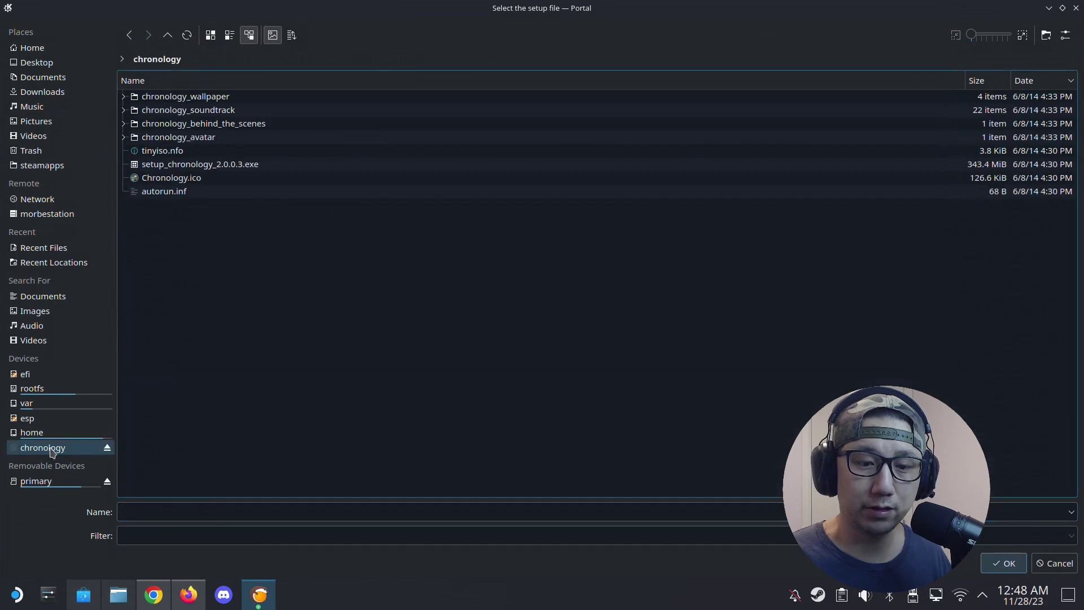
{"action": "double_click", "coordinate": [157, 166]}
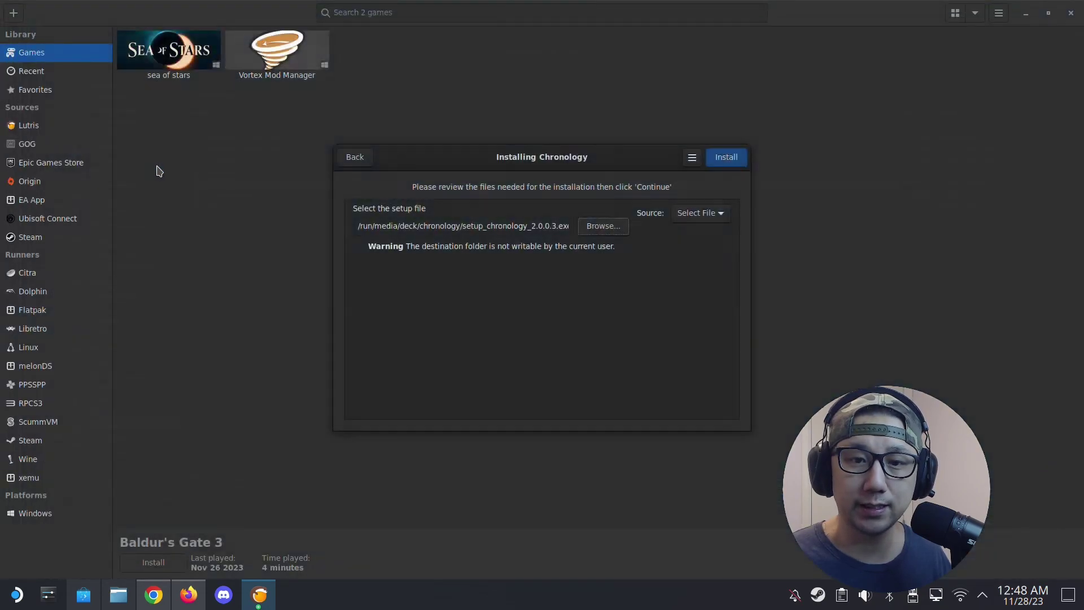
{"action": "left_click", "coordinate": [734, 159]}
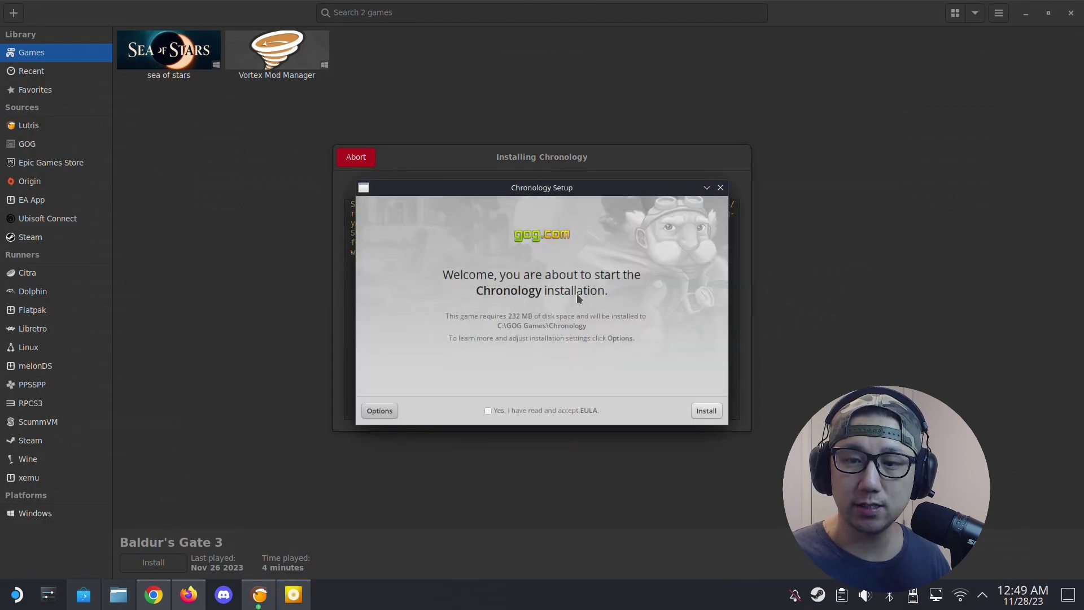
Install Chronology with the EULA accepted and desktop icons disabled, exiting the setup and closing the Lutris installation dialog when finished
{"action": "left_click", "coordinate": [488, 411]}
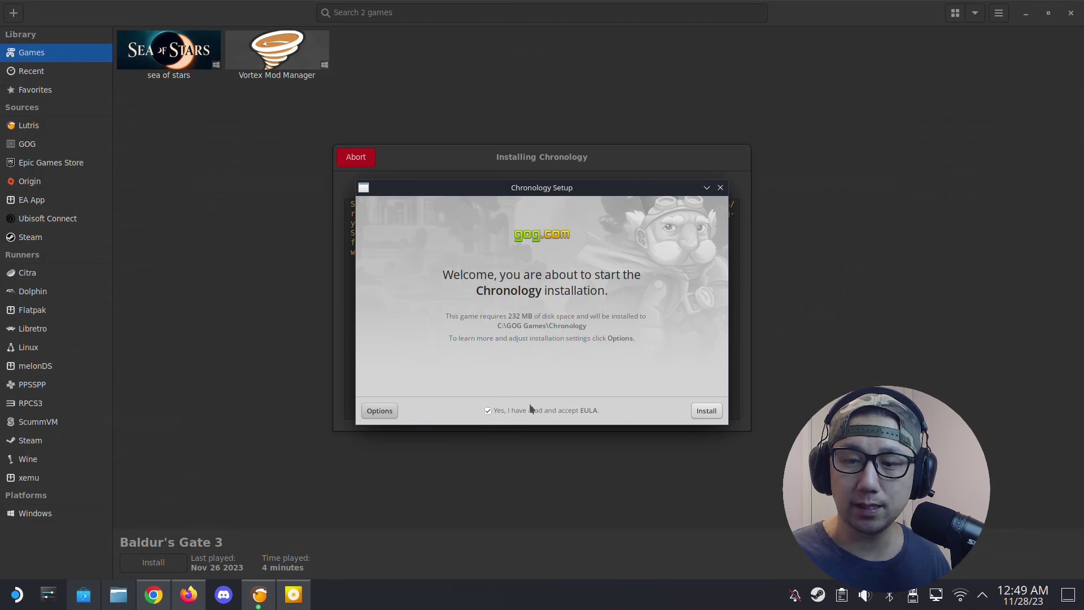
{"action": "left_click", "coordinate": [388, 414]}
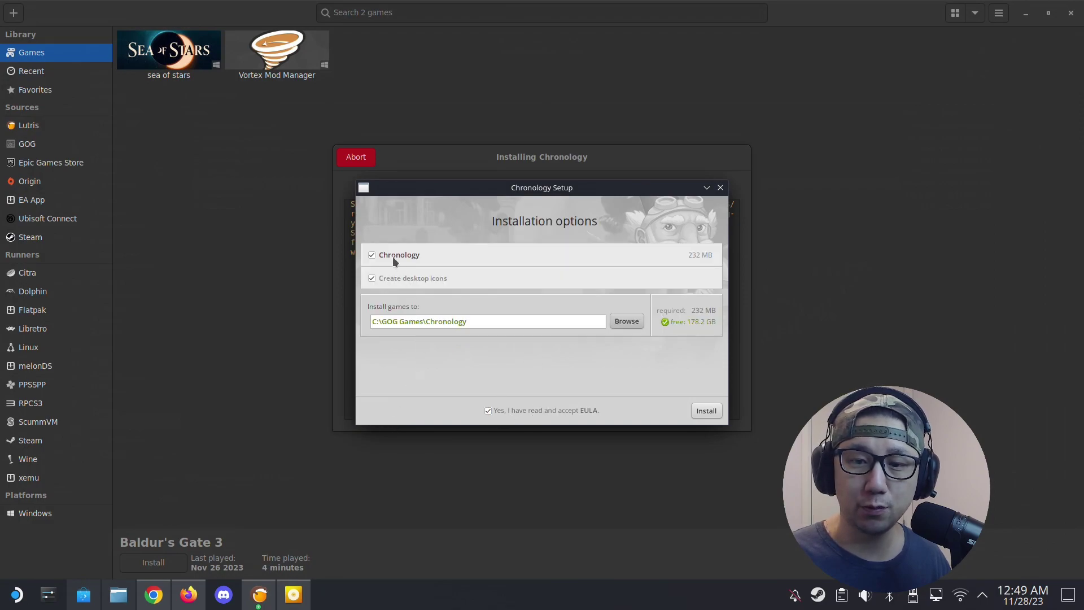
{"action": "left_click", "coordinate": [372, 278]}
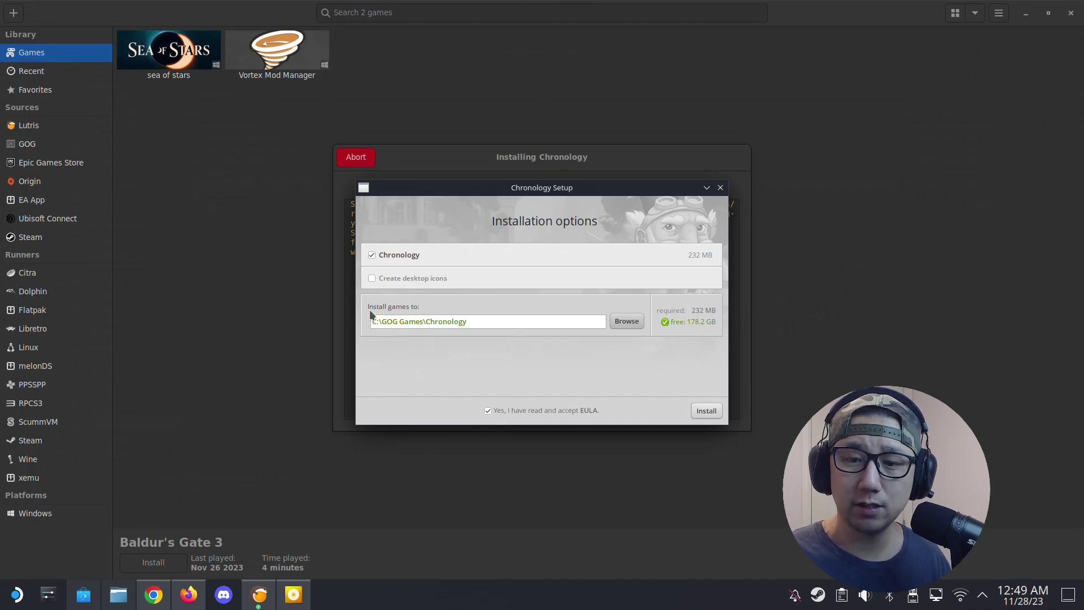
{"action": "left_click_drag", "start_coordinate": [373, 323], "coordinate": [486, 318]}
{"action": "left_click", "coordinate": [486, 319]}
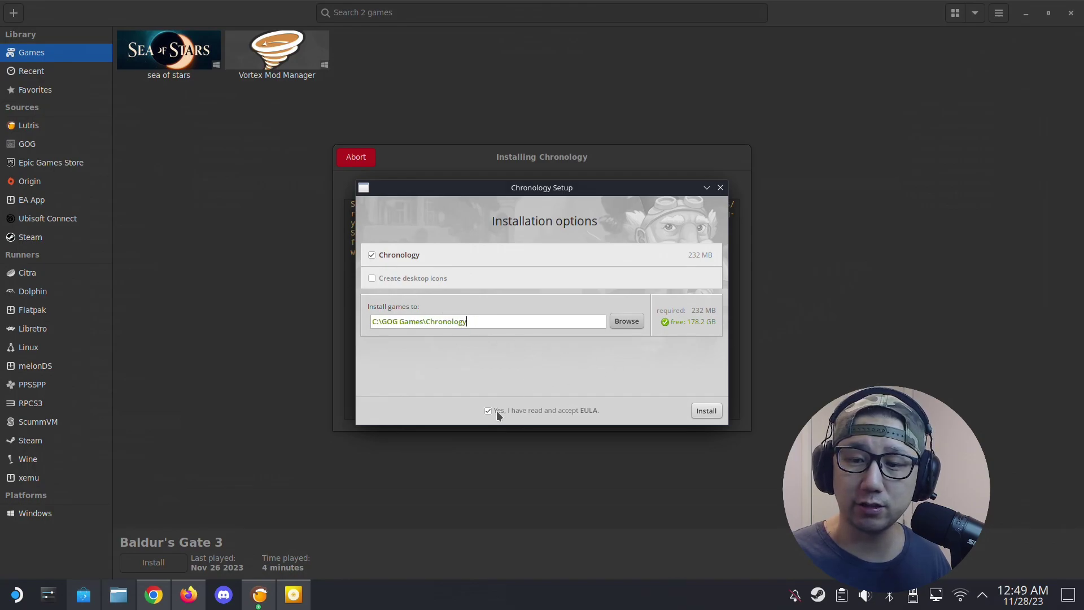
{"action": "left_click", "coordinate": [706, 411]}
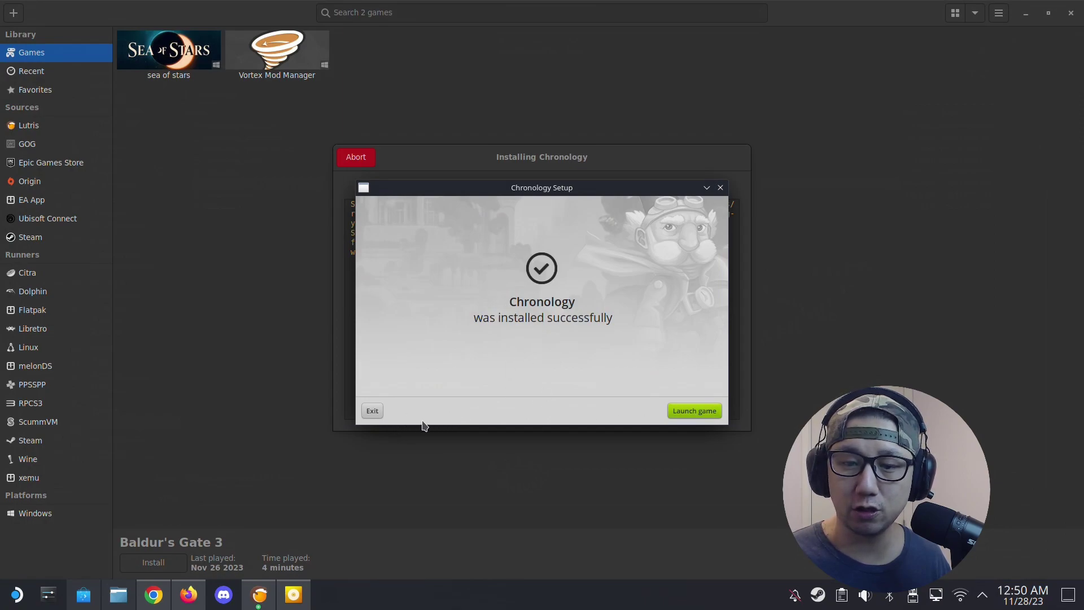
{"action": "left_click", "coordinate": [372, 411]}
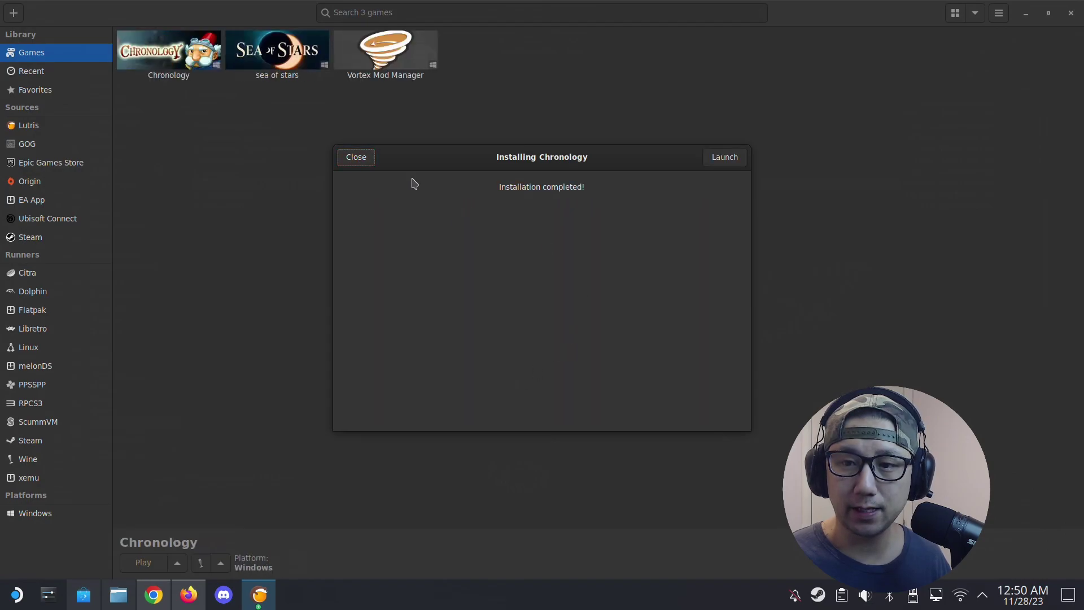
{"action": "left_click", "coordinate": [369, 163]}
Open the configuration of Chronology in the Lutris library and display its game options
{"action": "left_click", "coordinate": [174, 68]}
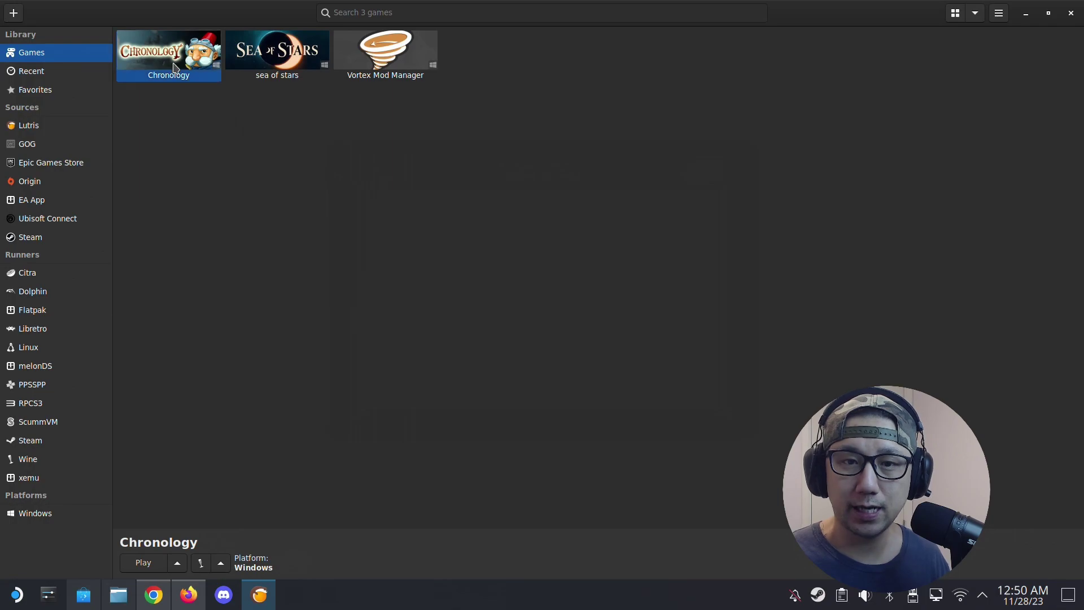
{"action": "right_click", "coordinate": [173, 65]}
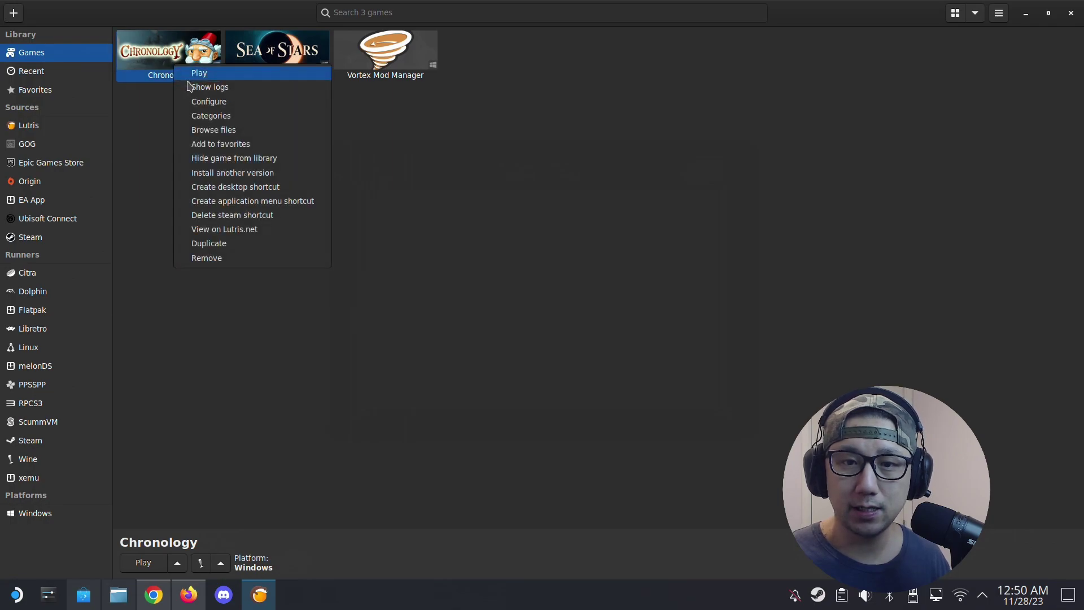
{"action": "left_click", "coordinate": [205, 105]}
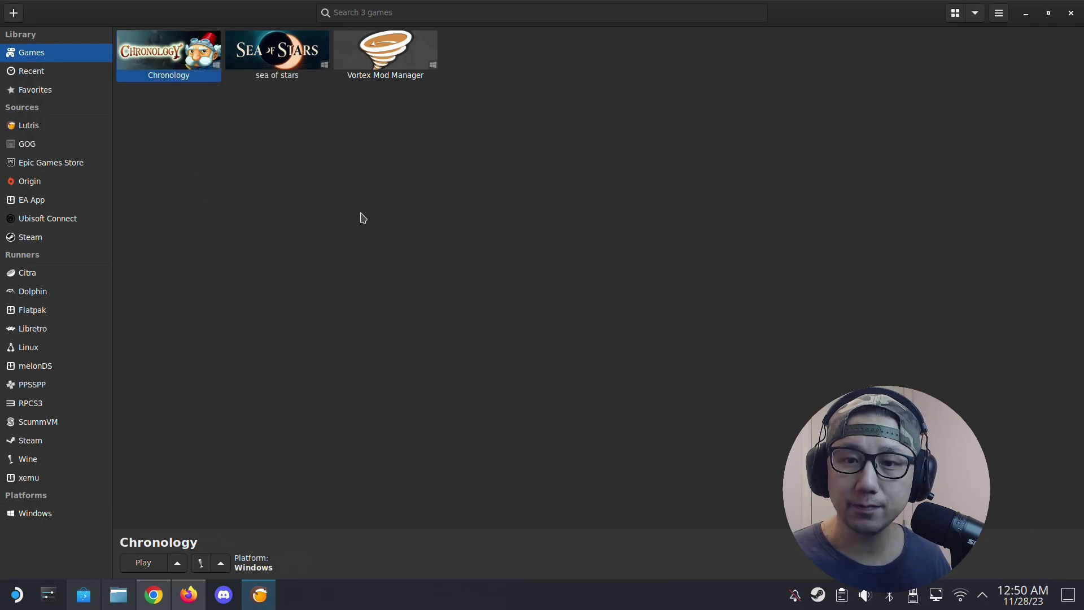
{"action": "left_click", "coordinate": [387, 150]}
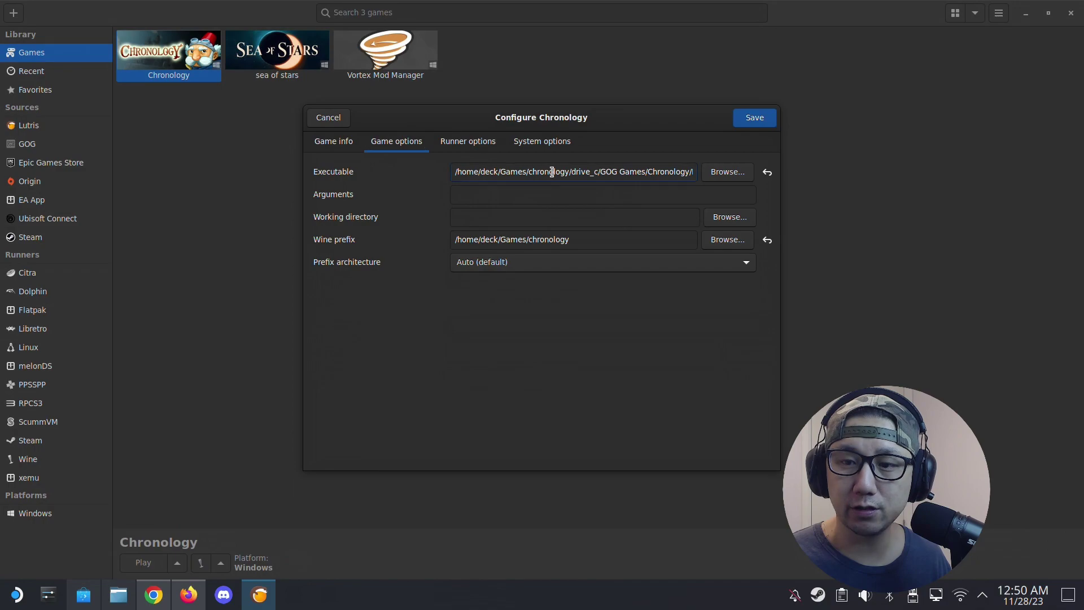
Highlight the "Launch Chronology.lnk" file name at the end of the Executable path
{"action": "left_click_drag", "start_coordinate": [576, 172], "coordinate": [679, 175]}
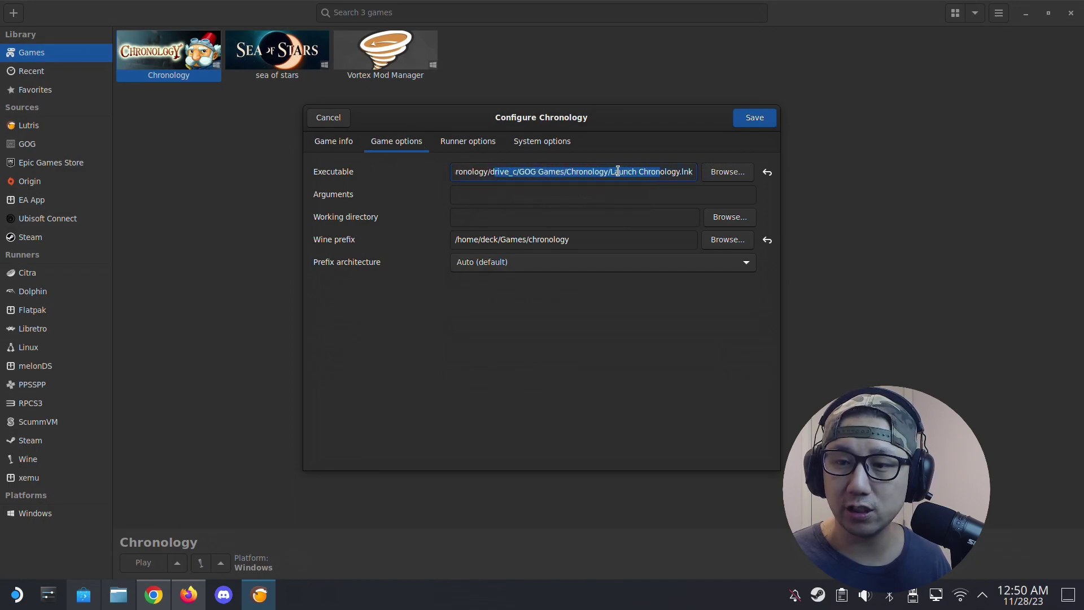
{"action": "left_click", "coordinate": [615, 171]}
{"action": "left_click_drag", "start_coordinate": [613, 171], "coordinate": [706, 177]}
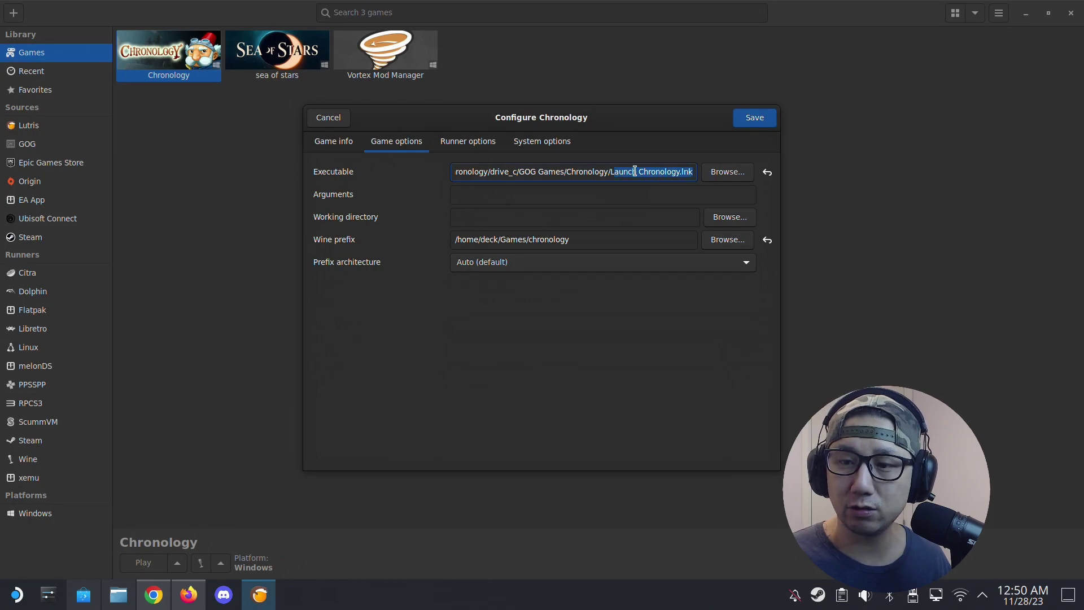
{"action": "left_click", "coordinate": [615, 171]}
{"action": "left_click_drag", "start_coordinate": [614, 172], "coordinate": [698, 173]}
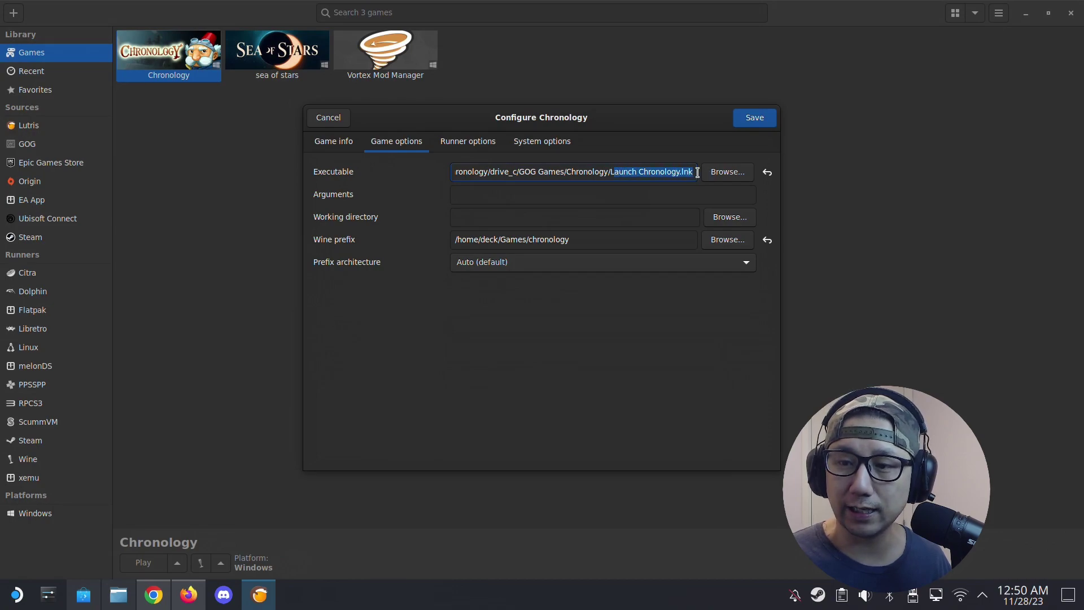
Set Chronology's executable to Chronology.exe from the Games/chronology/drive_c/GOG Games/Chronology folder in Home
{"action": "left_click", "coordinate": [727, 172]}
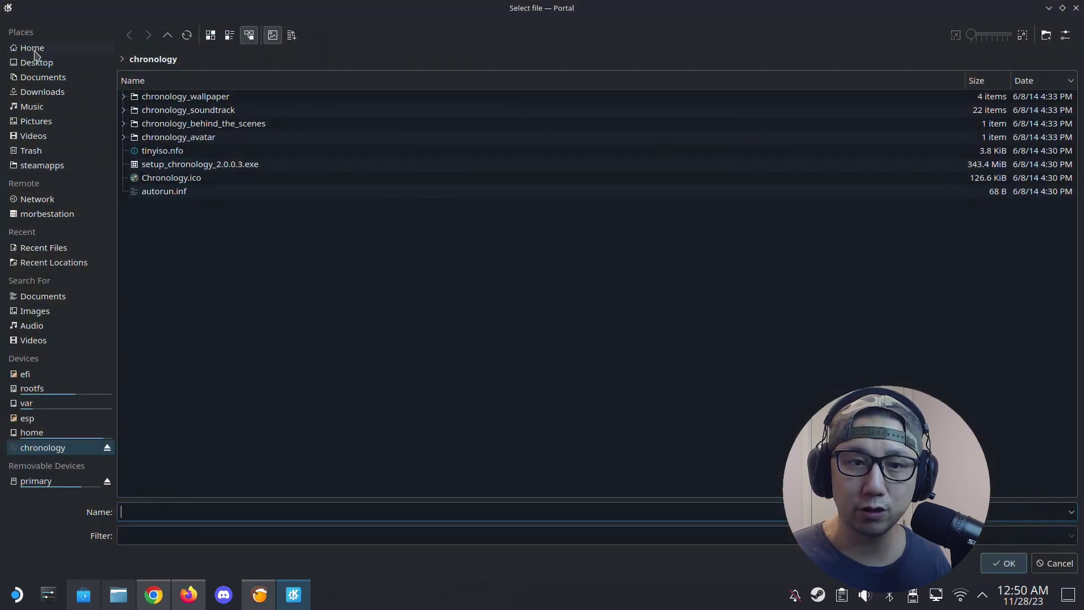
{"action": "left_click", "coordinate": [34, 50]}
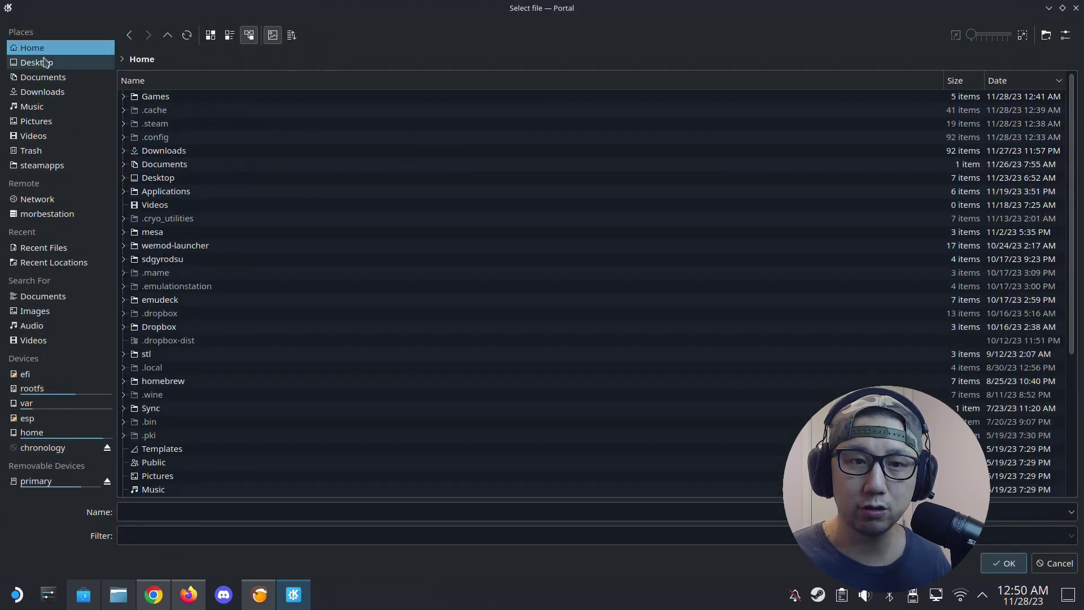
{"action": "left_click", "coordinate": [151, 97]}
{"action": "left_click", "coordinate": [154, 99]}
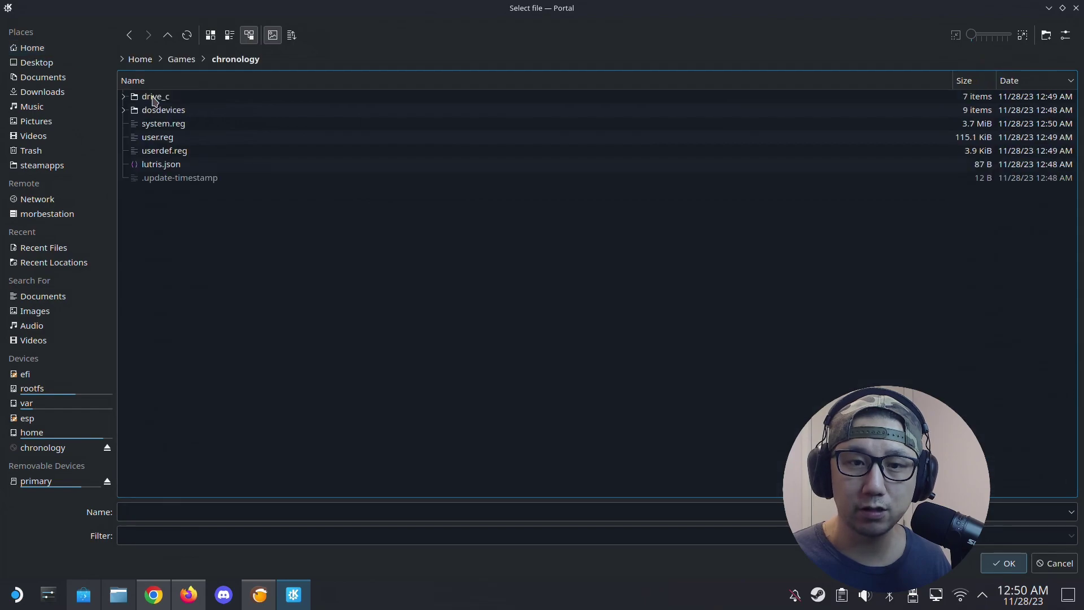
{"action": "left_click", "coordinate": [158, 98]}
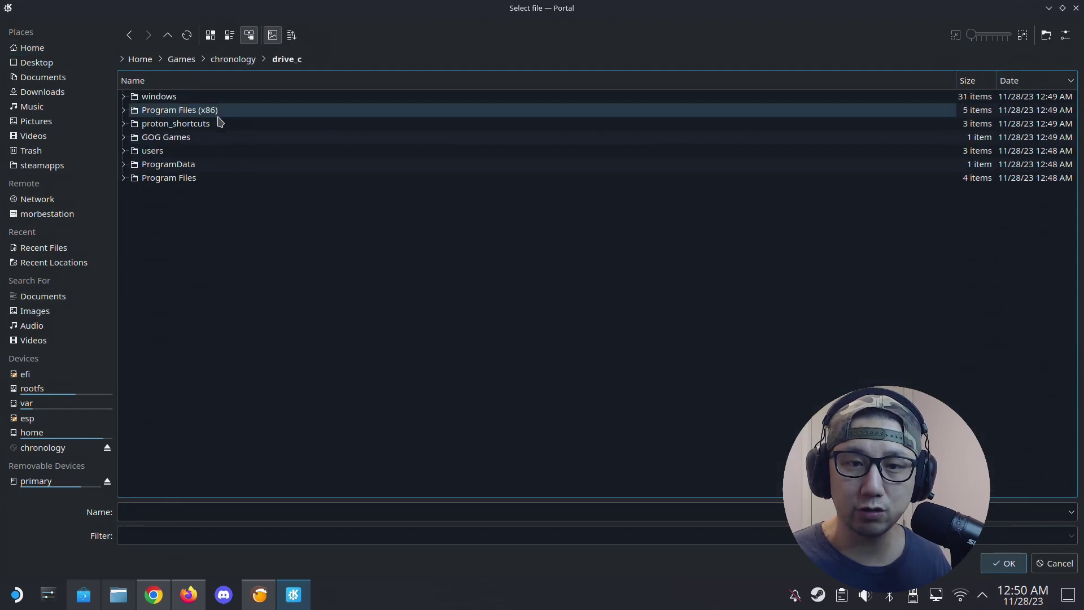
{"action": "left_click", "coordinate": [173, 138]}
{"action": "left_click", "coordinate": [165, 97]}
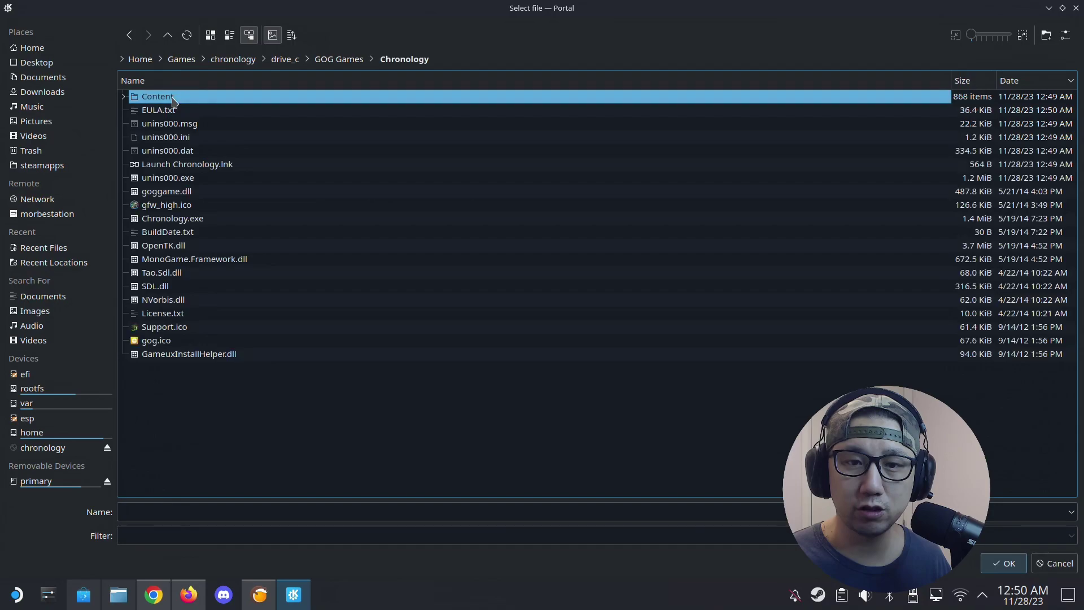
{"action": "left_click", "coordinate": [183, 220]}
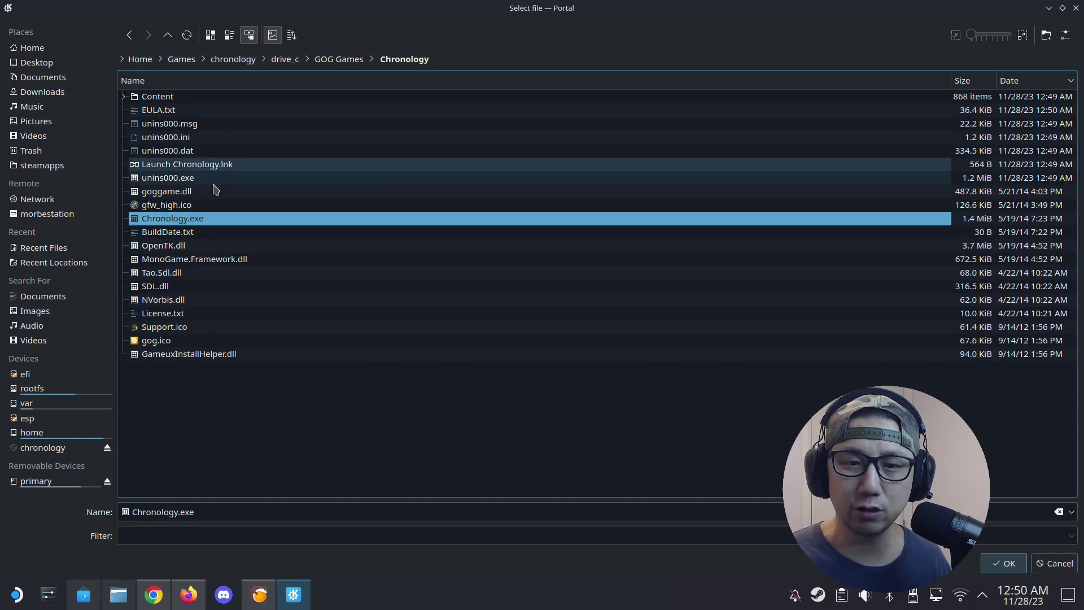
{"action": "double_click", "coordinate": [170, 223]}
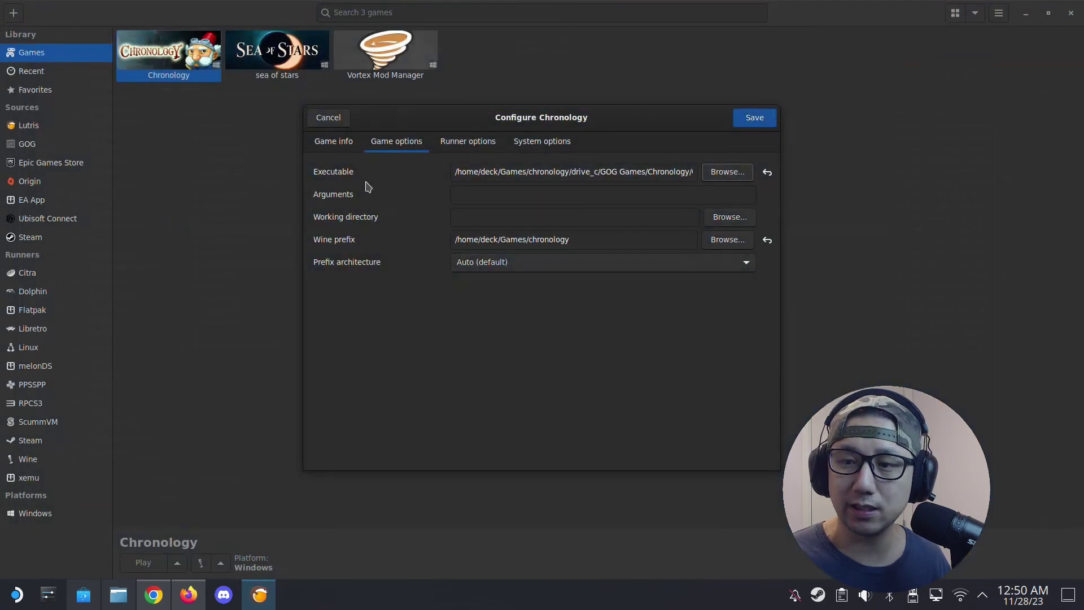
Save Chronology's configuration with System (8.0.2) as the Wine version and launch the game
{"action": "left_click", "coordinate": [475, 142]}
{"action": "left_click", "coordinate": [502, 199]}
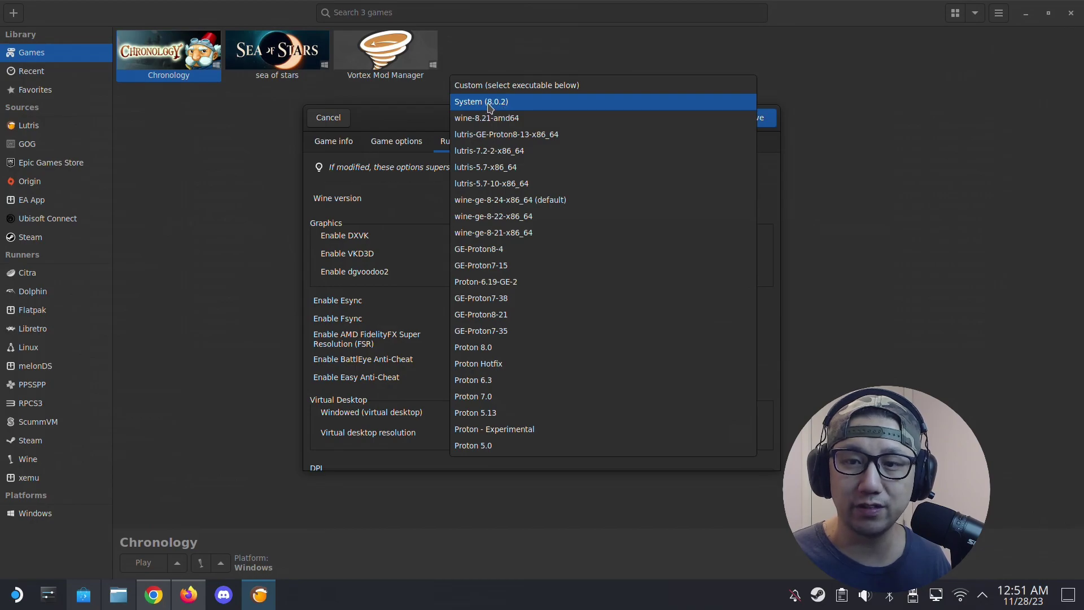
{"action": "left_click", "coordinate": [519, 105]}
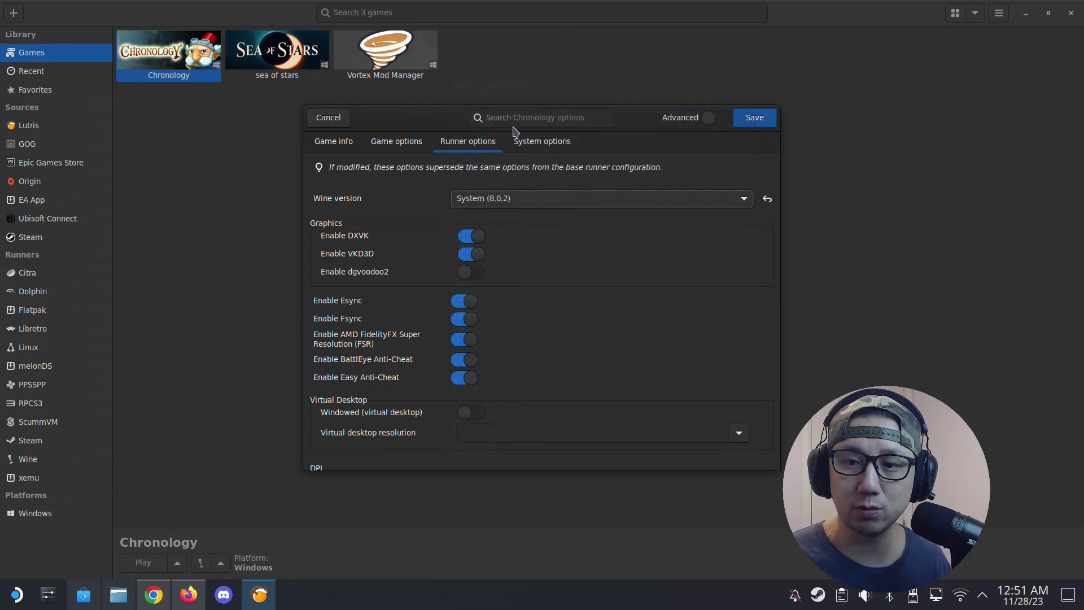
{"action": "left_click", "coordinate": [502, 203]}
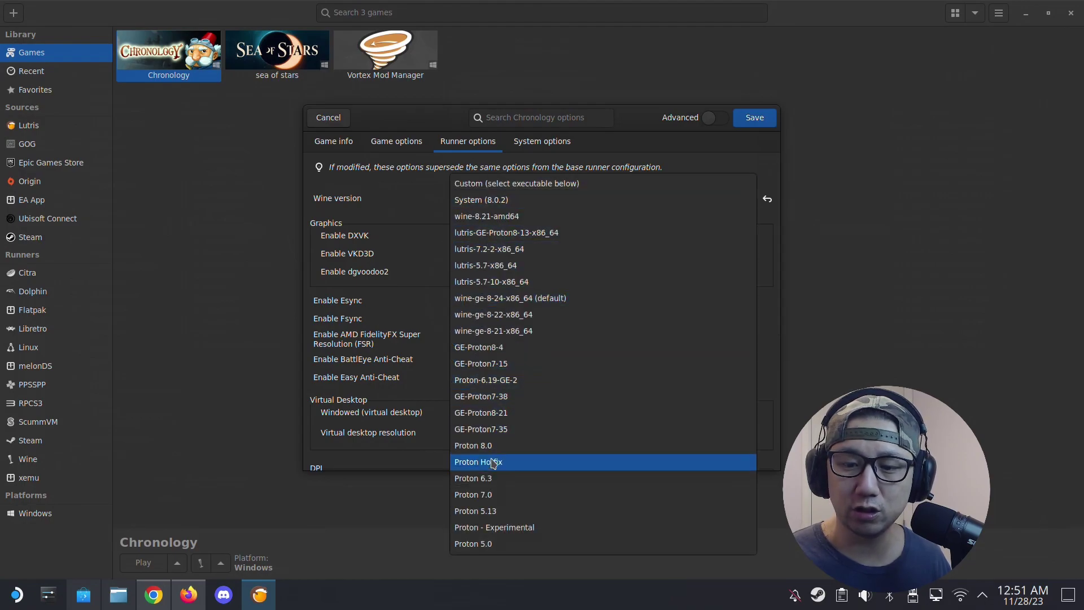
{"action": "left_click", "coordinate": [374, 205]}
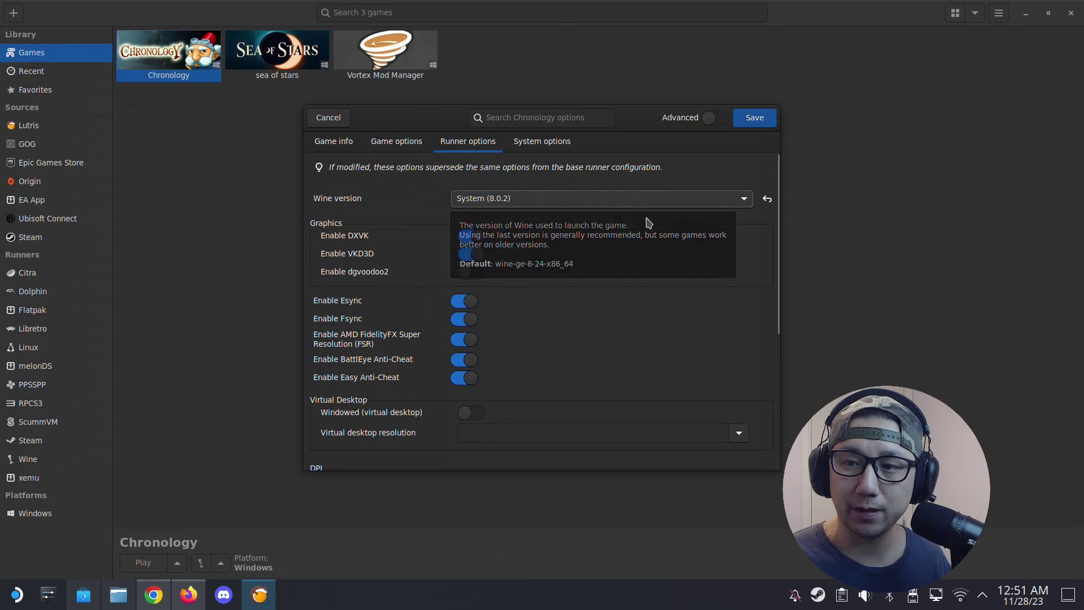
{"action": "left_click", "coordinate": [755, 116]}
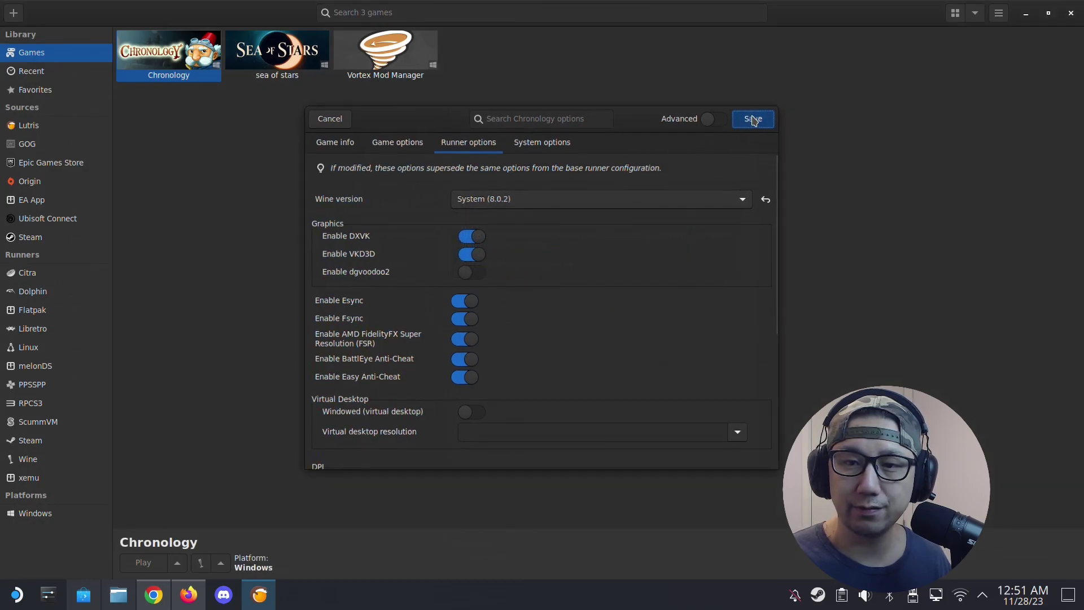
{"action": "right_click", "coordinate": [200, 50]}
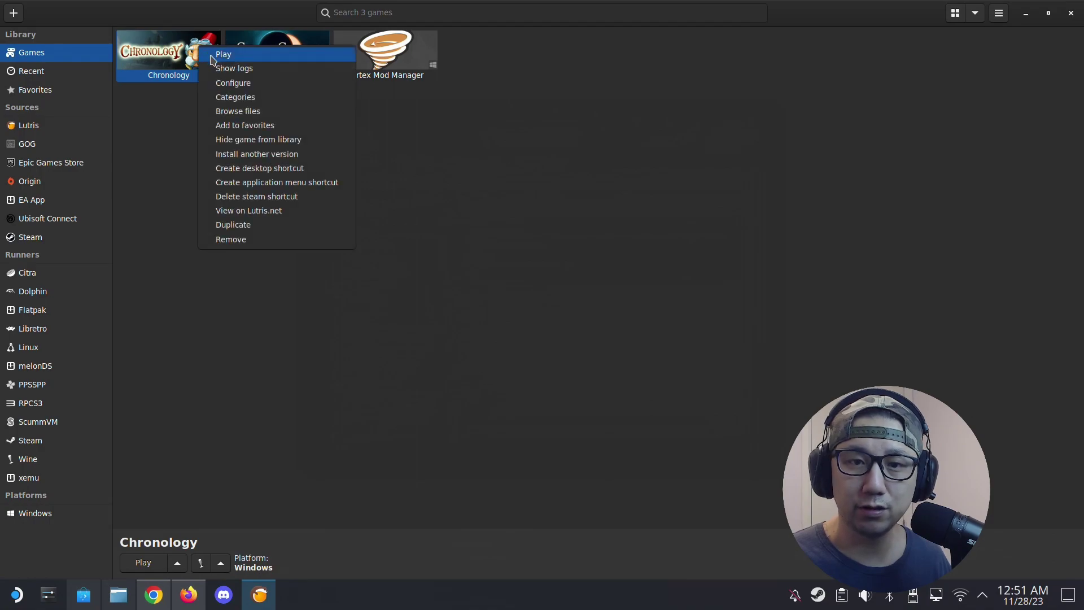
{"action": "left_click", "coordinate": [211, 56]}
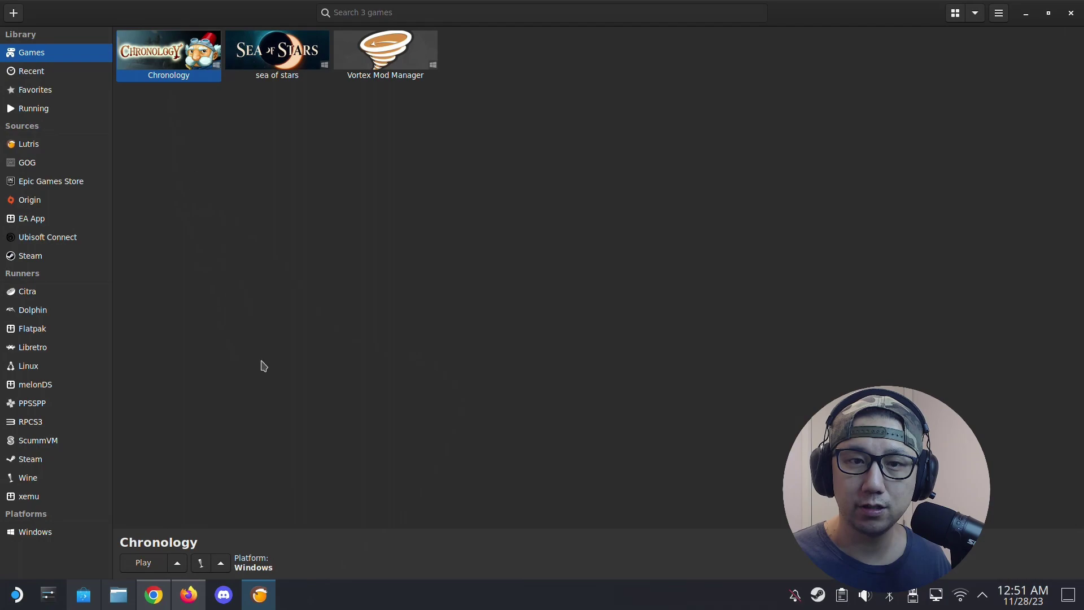
Open Winetricks for Chronology with the default wineprefix, minimize the other windows and run the uninstaller
{"action": "left_click", "coordinate": [221, 562]}
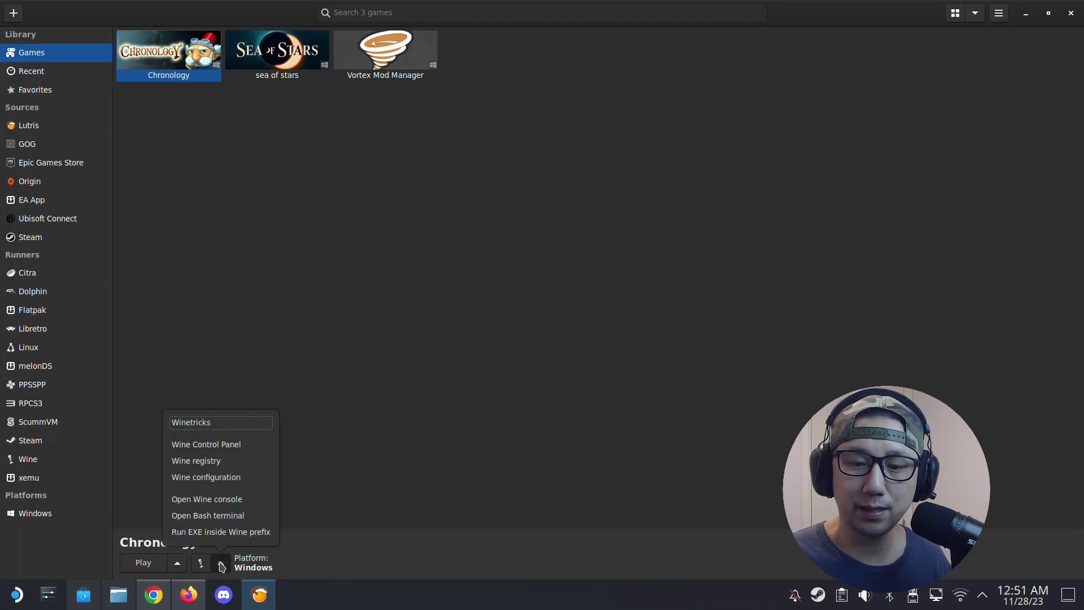
{"action": "left_click", "coordinate": [206, 427]}
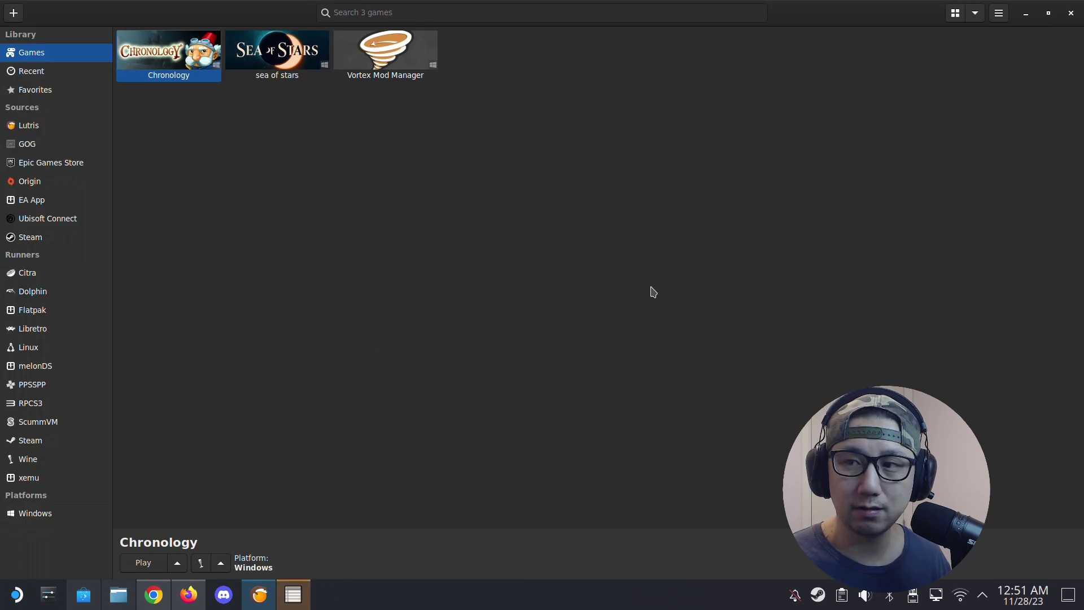
{"action": "left_click", "coordinate": [1026, 13]}
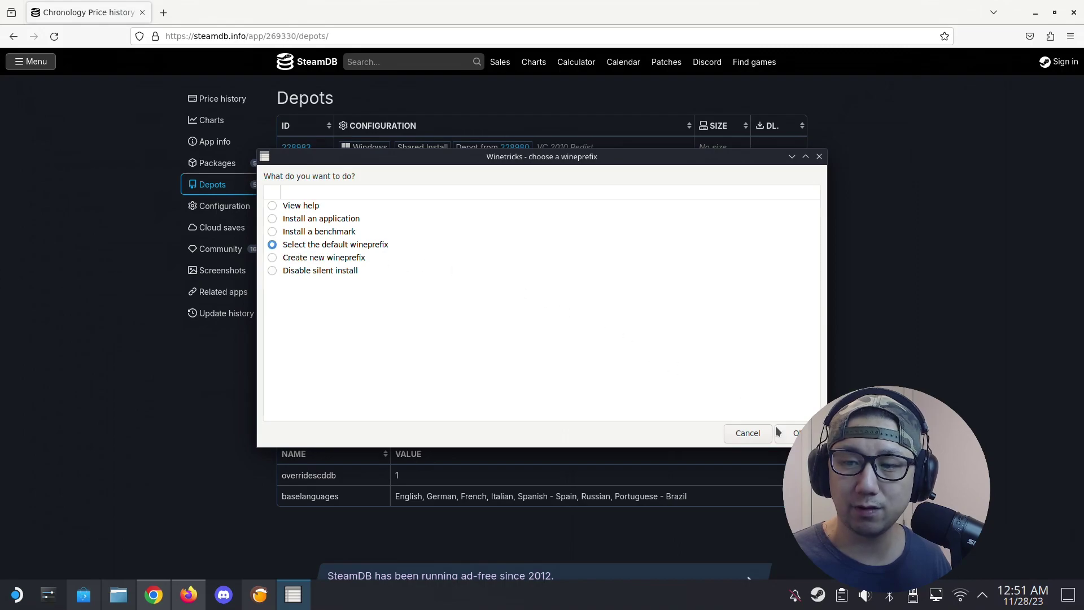
{"action": "left_click", "coordinate": [788, 432]}
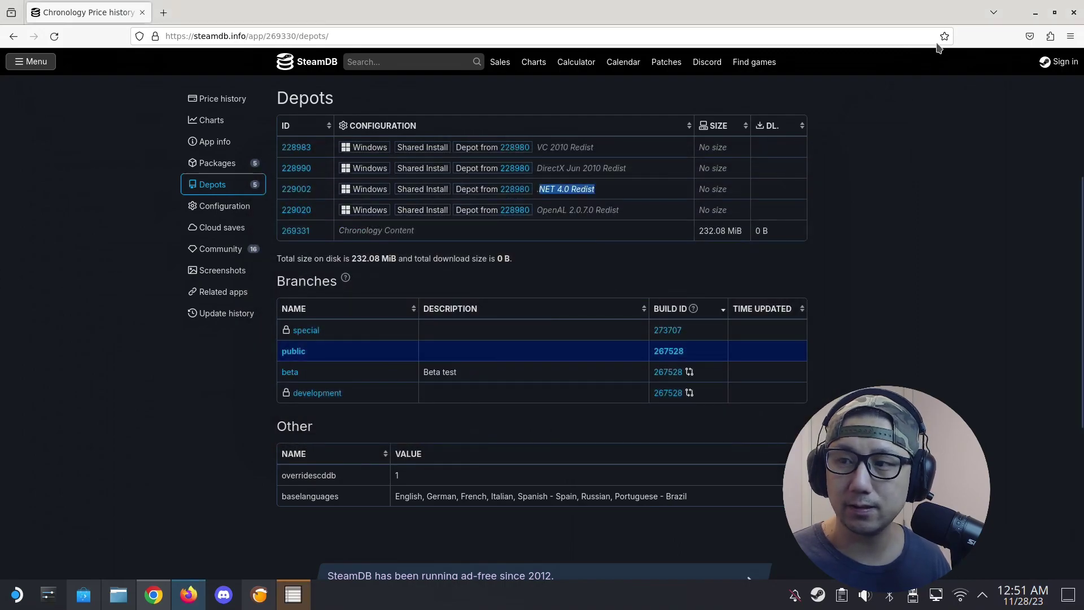
{"action": "left_click", "coordinate": [1036, 13]}
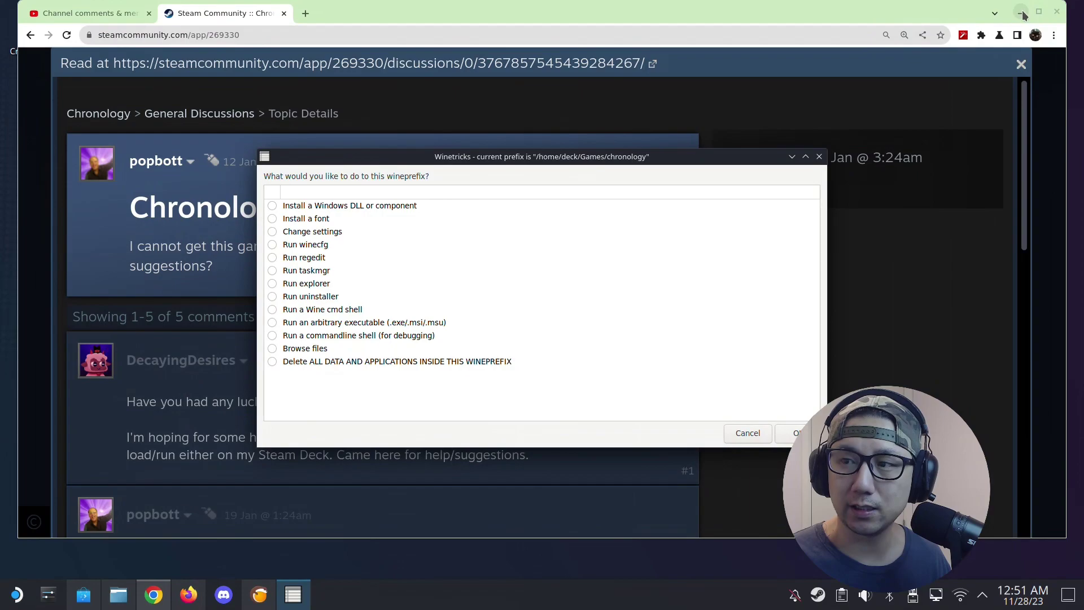
{"action": "left_click", "coordinate": [1020, 13]}
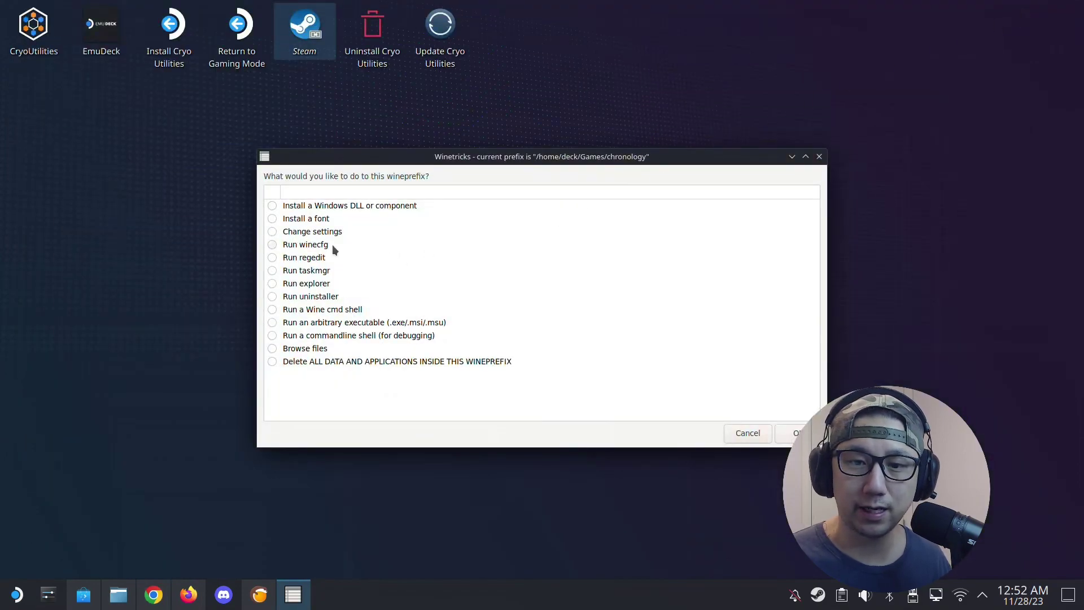
{"action": "left_click", "coordinate": [272, 297]}
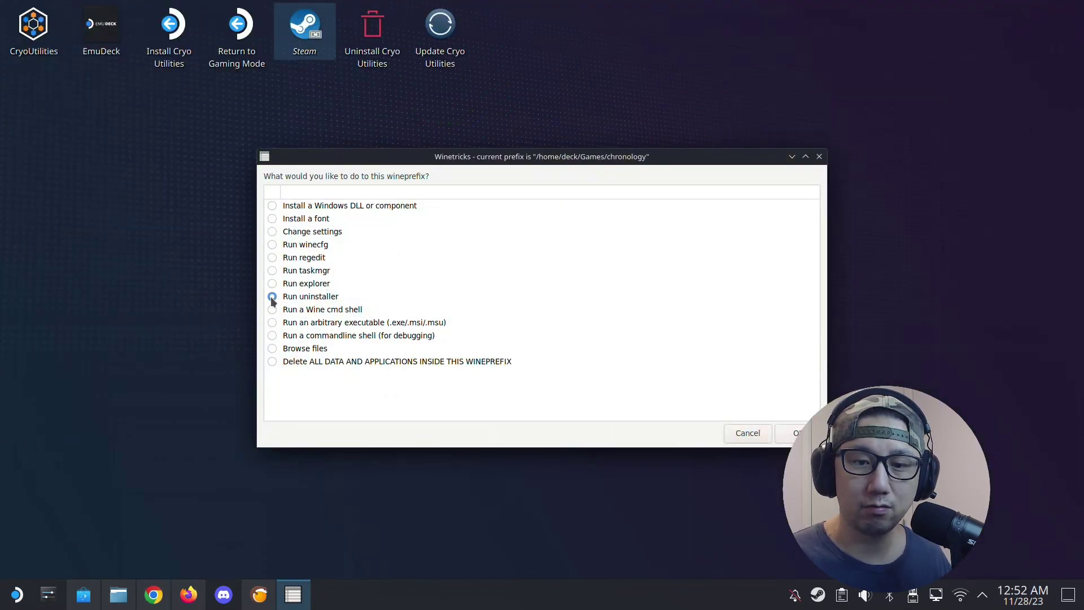
{"action": "left_click", "coordinate": [793, 433]}
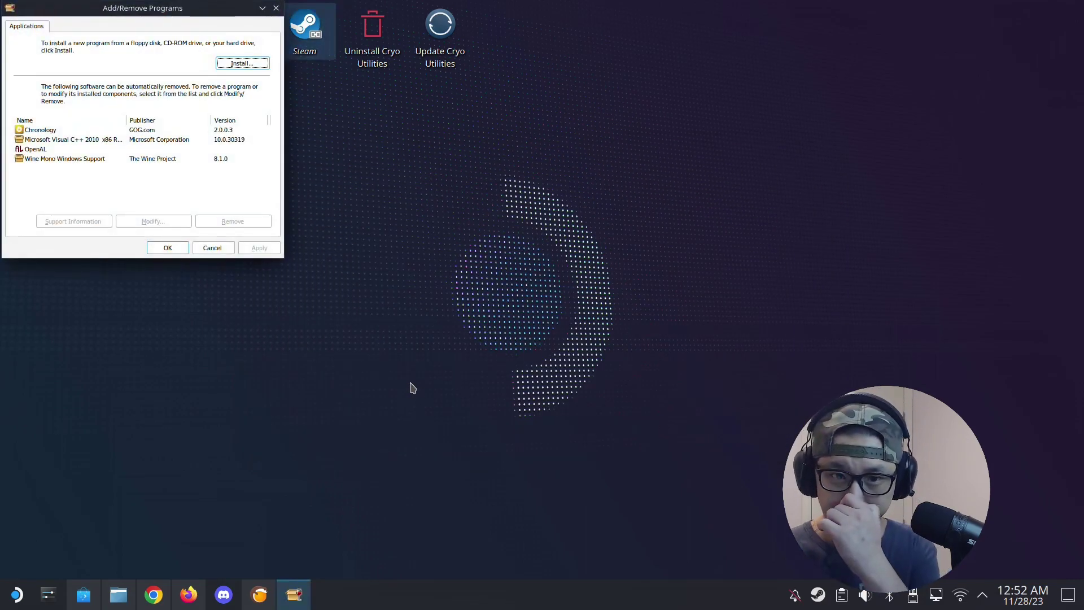
Compare the programs installed in the wineprefix with the redistributables in Chronology's depot list on SteamDB
{"action": "left_click", "coordinate": [49, 130]}
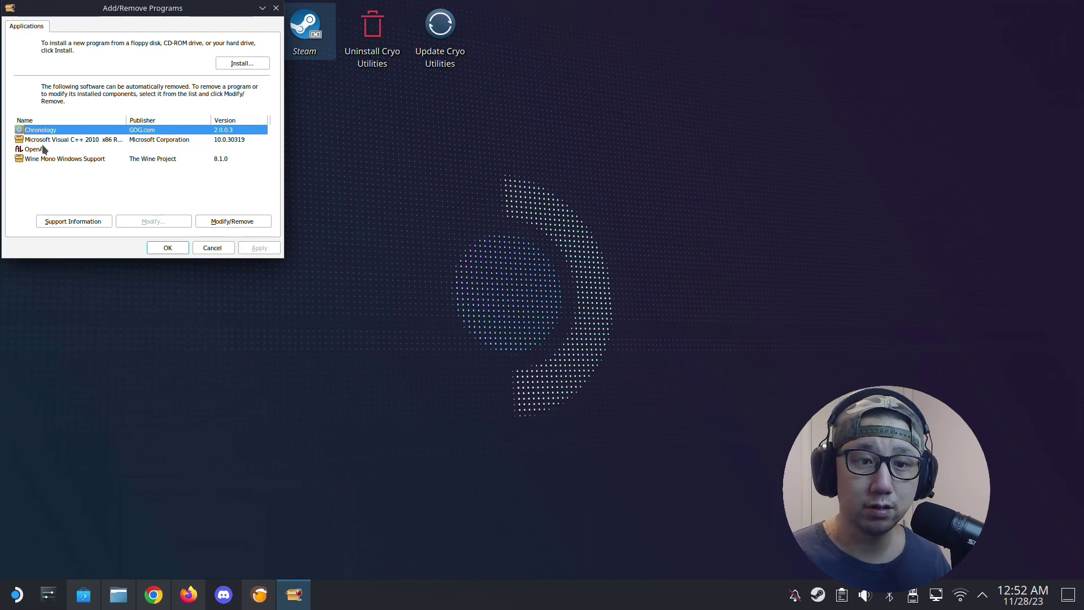
{"action": "left_click", "coordinate": [48, 140]}
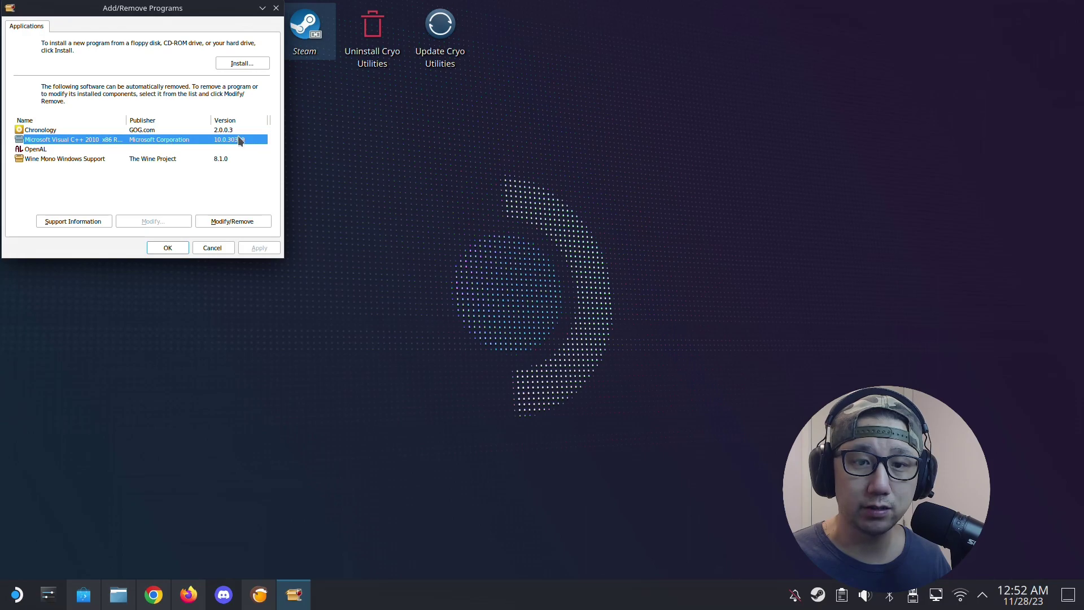
{"action": "left_click", "coordinate": [210, 149]}
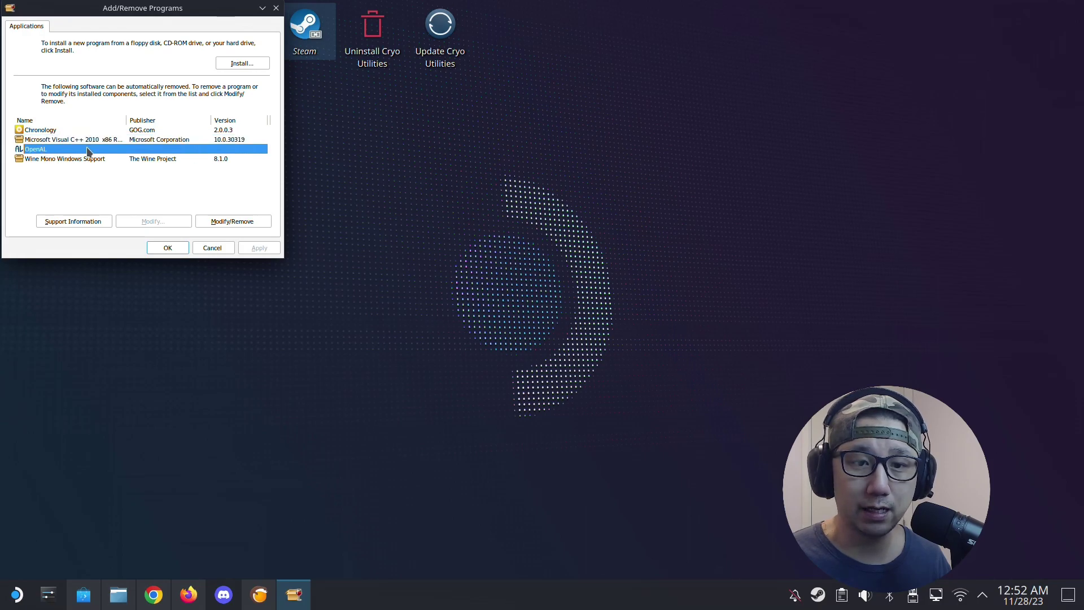
{"action": "left_click", "coordinate": [188, 594]}
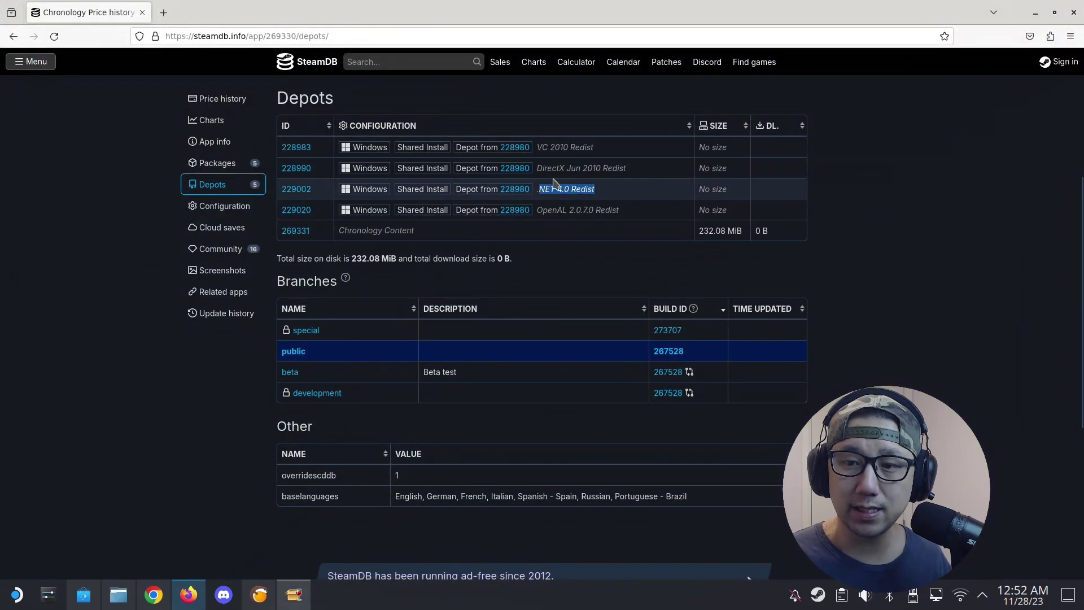
{"action": "left_click_drag", "start_coordinate": [543, 170], "coordinate": [618, 188]}
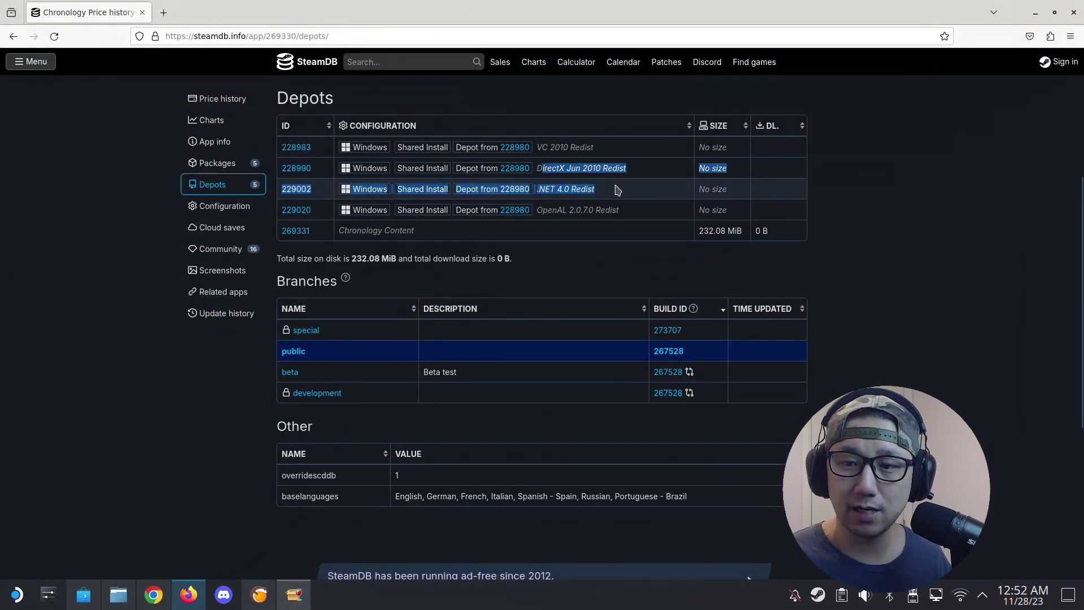
{"action": "left_click", "coordinate": [619, 190]}
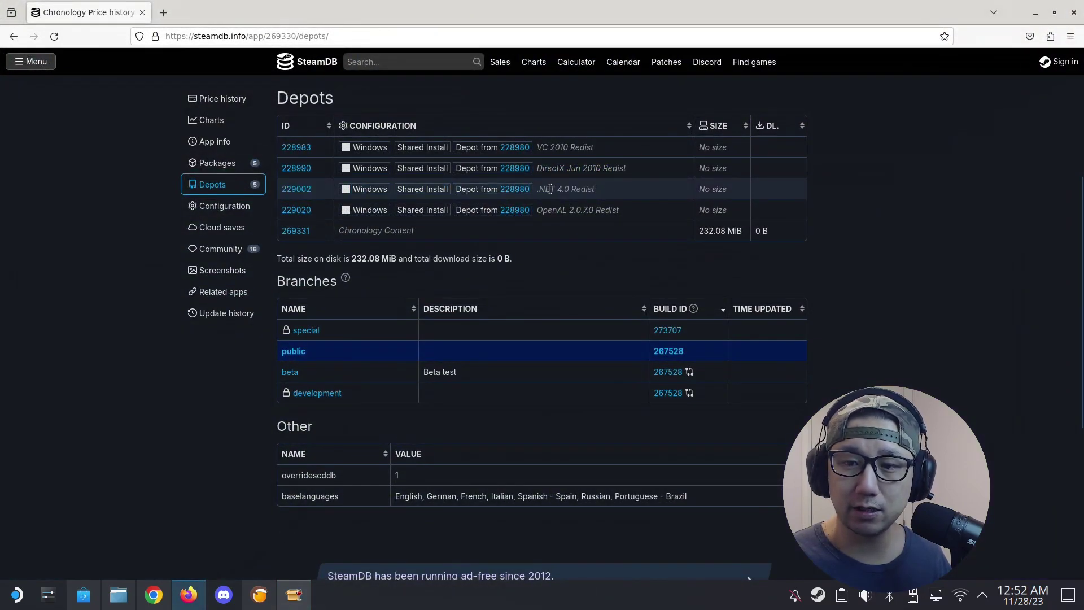
{"action": "left_click", "coordinate": [1034, 14]}
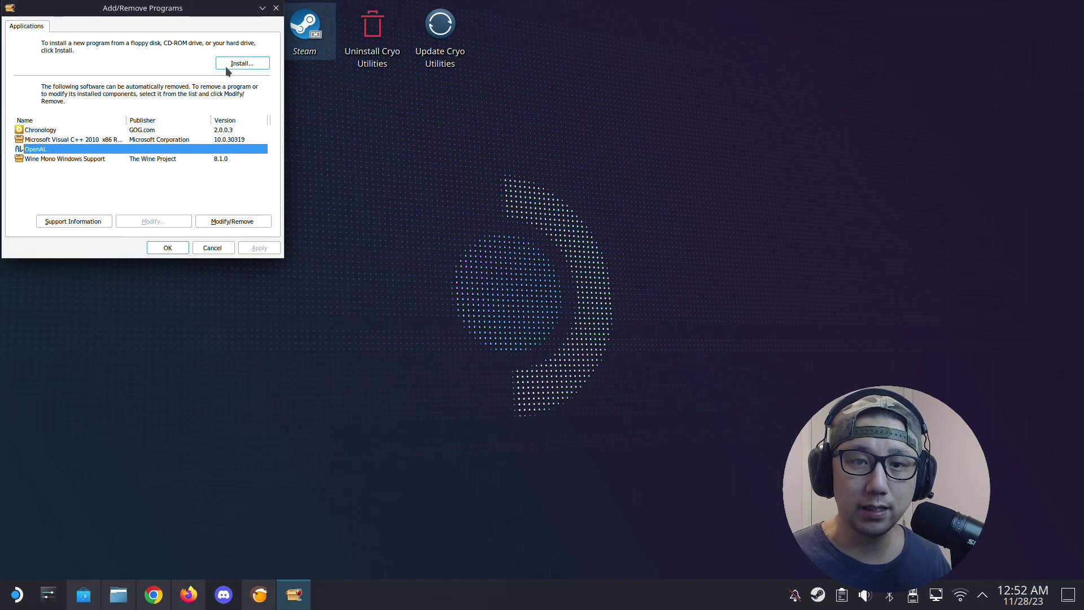
{"action": "left_click", "coordinate": [249, 62]}
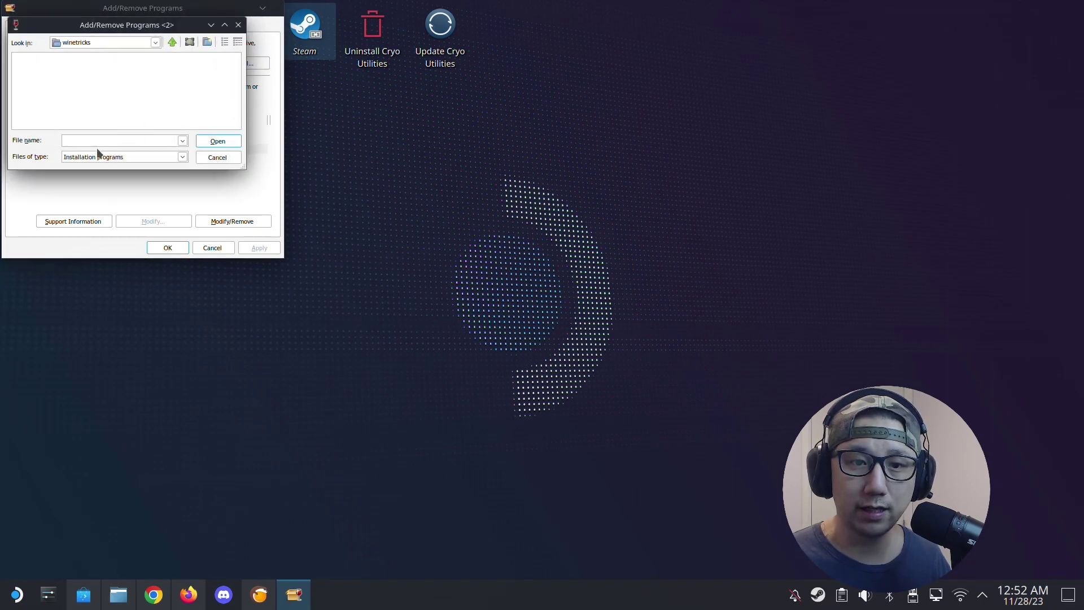
{"action": "left_click", "coordinate": [99, 156]}
{"action": "left_click", "coordinate": [102, 173]}
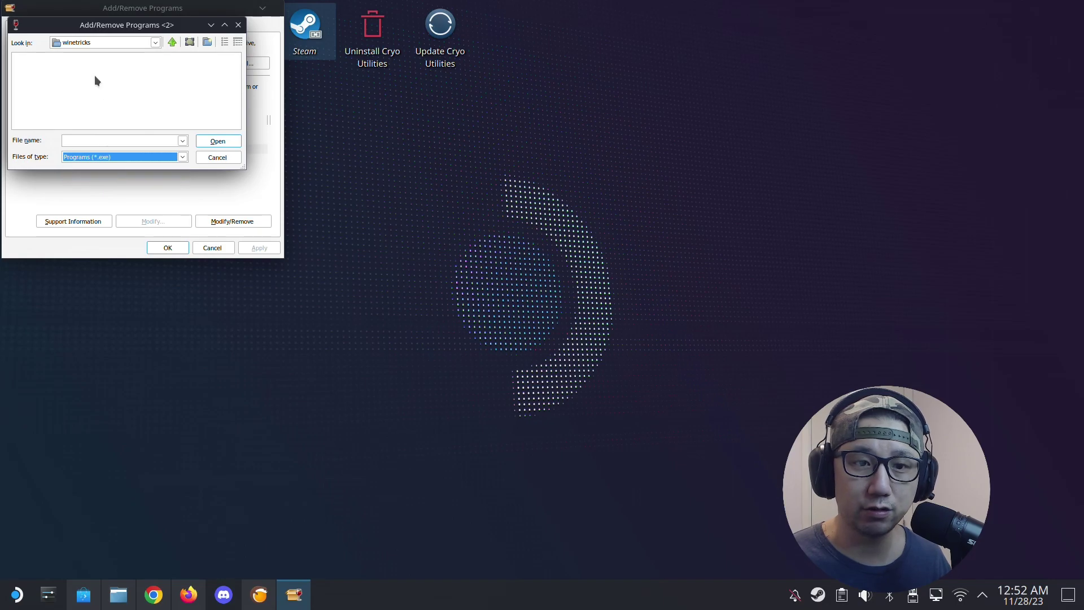
{"action": "left_click", "coordinate": [159, 44]}
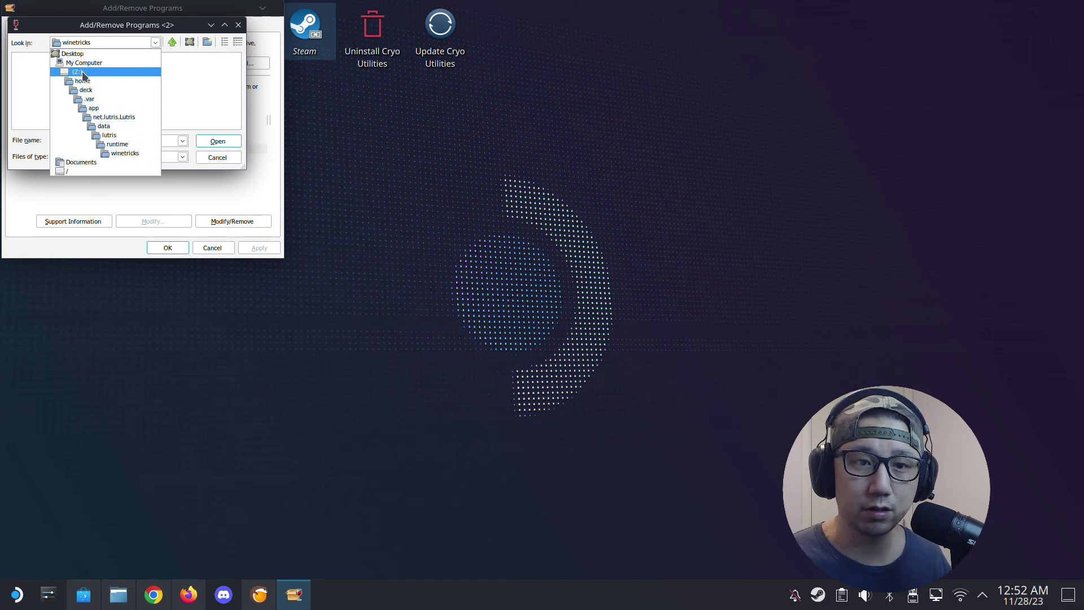
{"action": "left_click", "coordinate": [80, 63]}
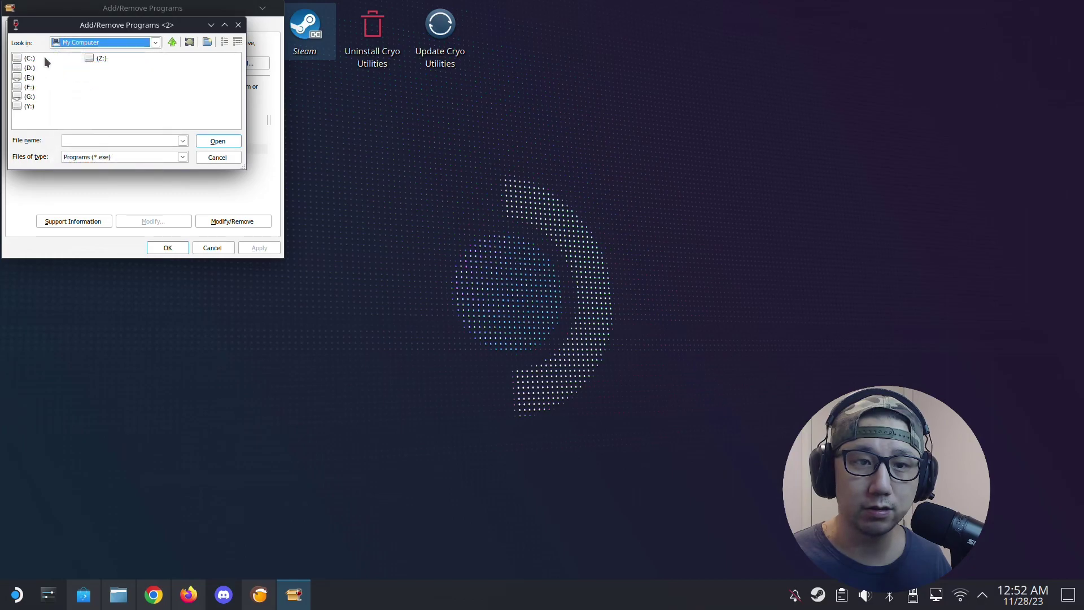
{"action": "double_click", "coordinate": [90, 58]}
{"action": "double_click", "coordinate": [29, 87]}
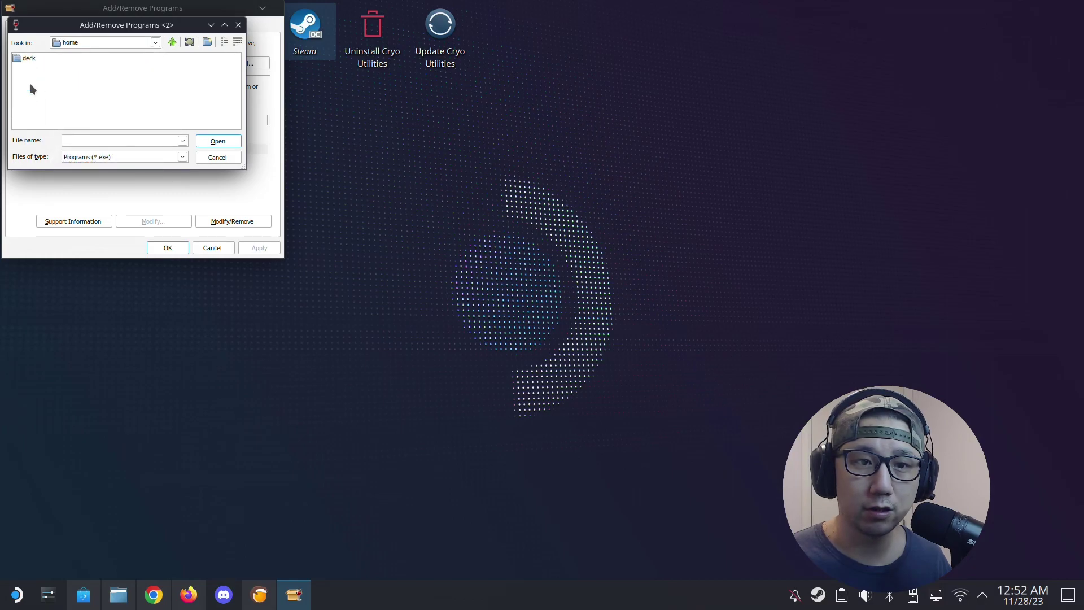
{"action": "double_click", "coordinate": [26, 58]}
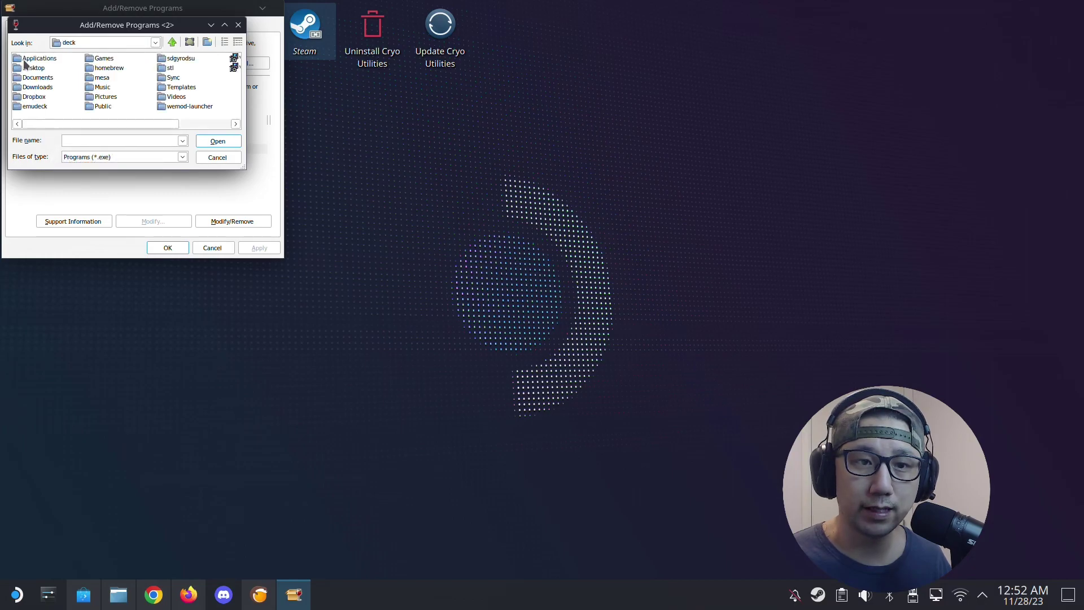
{"action": "double_click", "coordinate": [37, 88]}
{"action": "left_click_drag", "start_coordinate": [44, 124], "coordinate": [140, 124]}
{"action": "left_click", "coordinate": [53, 59]}
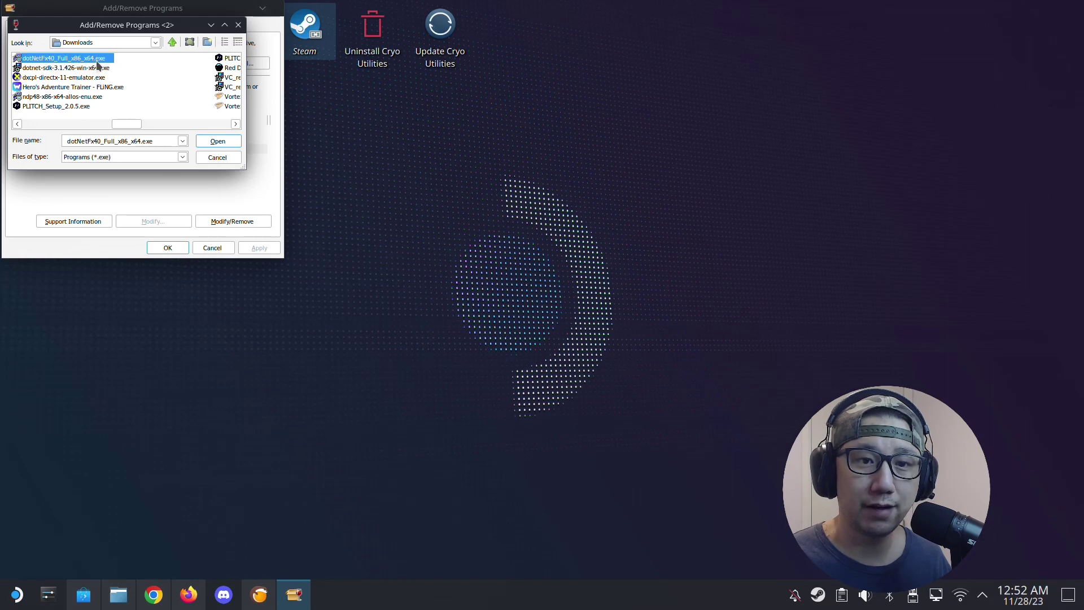
{"action": "left_click", "coordinate": [217, 160]}
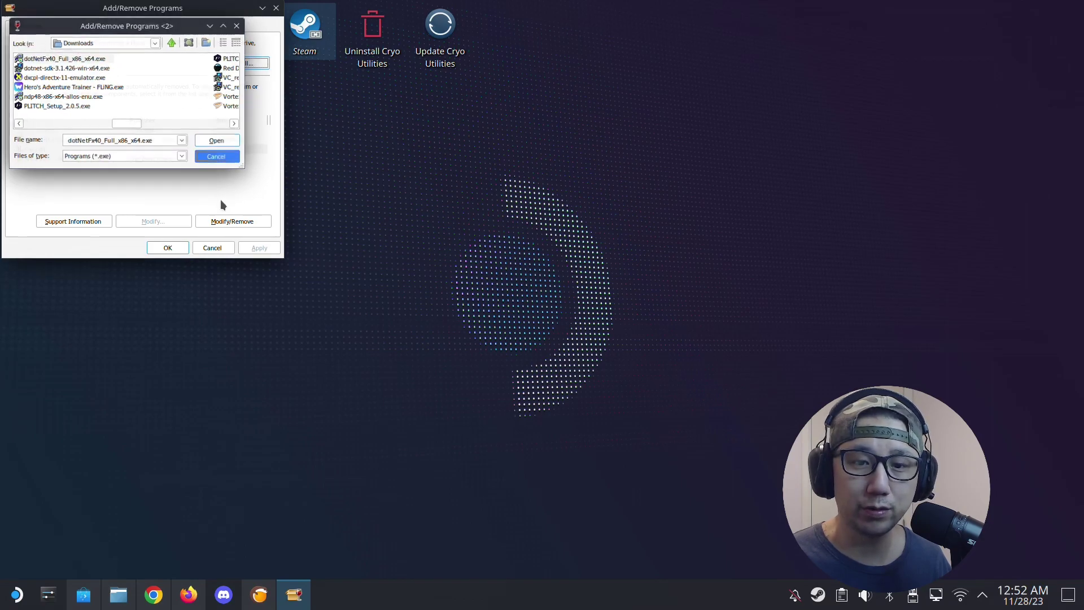
Close the uninstaller, choose to install a Windows DLL or component, and select the dotnet40 package (MS .NET 4.0)
{"action": "left_click", "coordinate": [213, 247]}
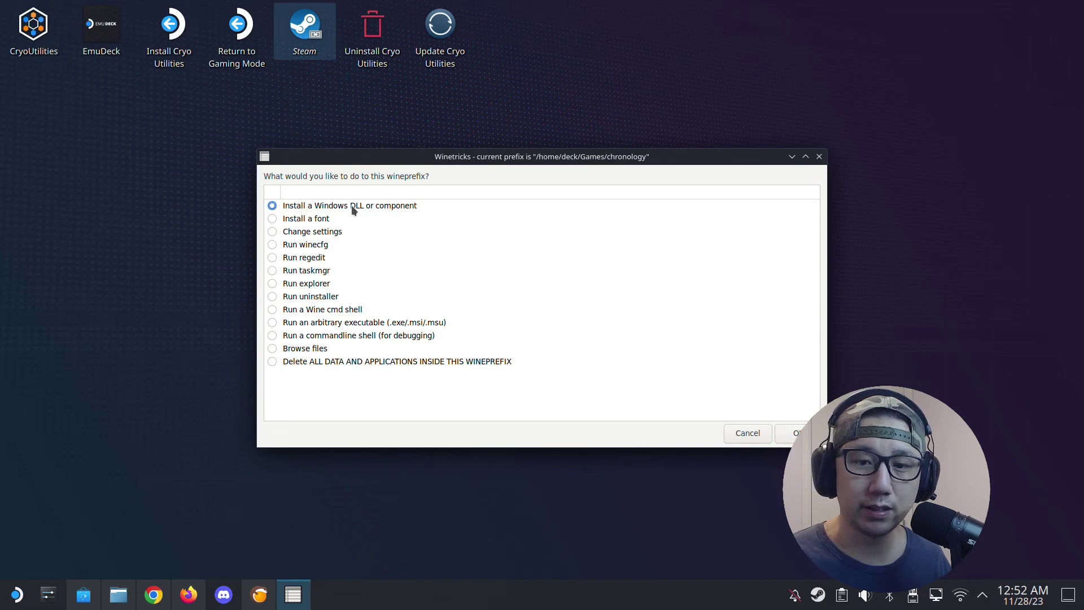
{"action": "left_click", "coordinate": [797, 431]}
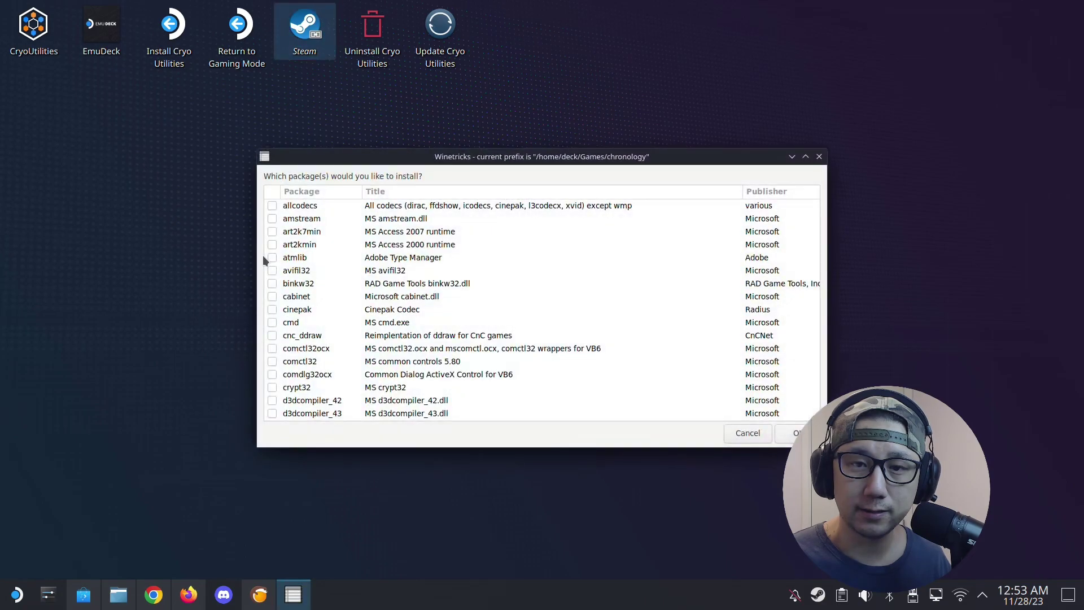
{"action": "scroll", "coordinate": [307, 306], "scroll_direction": "down", "scroll_amount": 15}
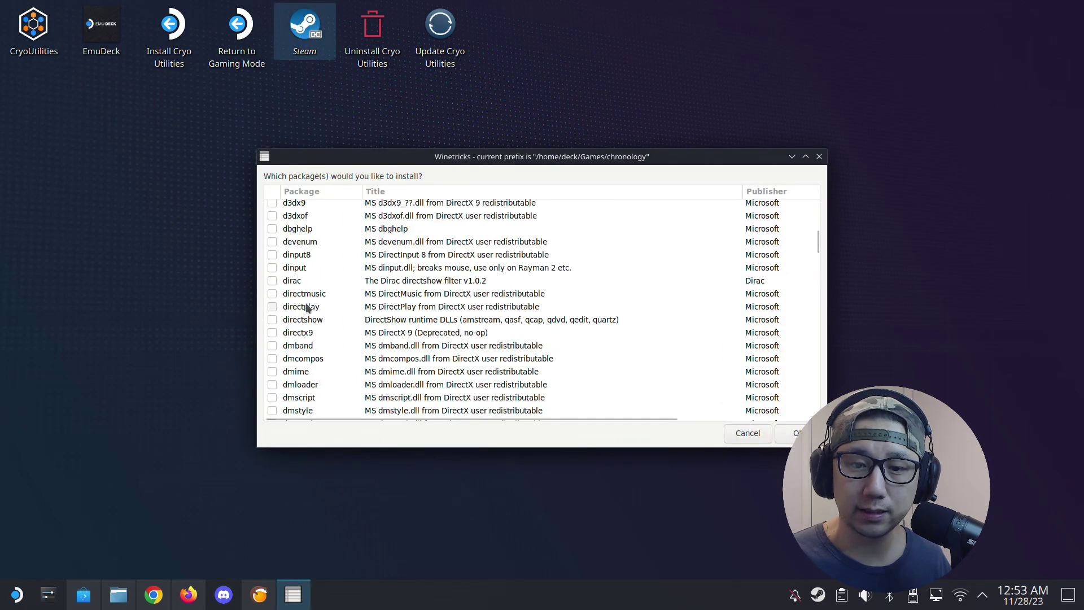
{"action": "scroll", "coordinate": [307, 307], "scroll_direction": "down", "scroll_amount": 2}
{"action": "scroll", "coordinate": [307, 306], "scroll_direction": "down", "scroll_amount": 3}
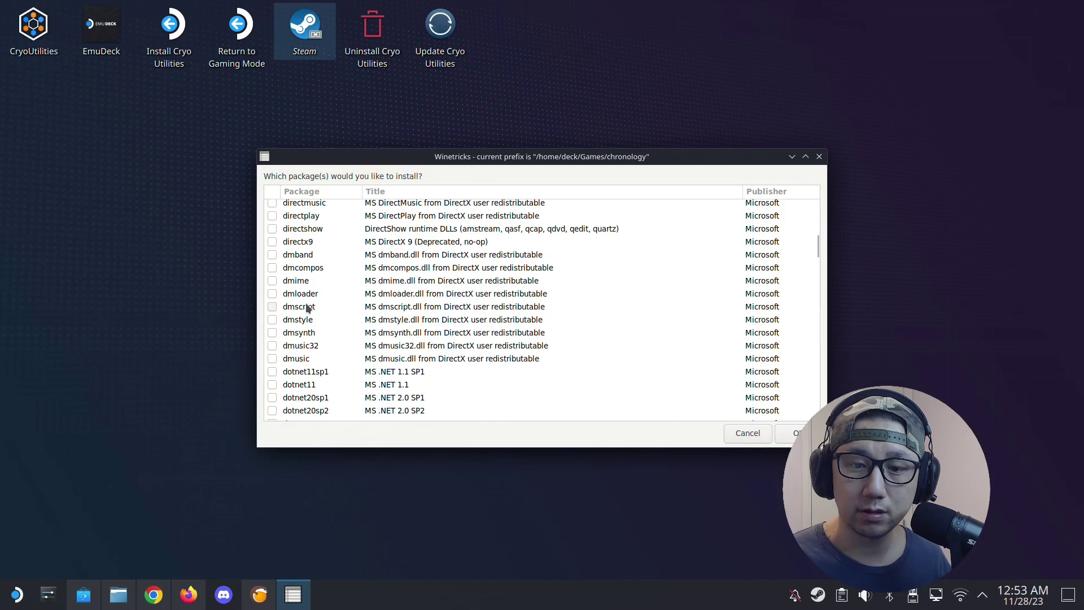
{"action": "scroll", "coordinate": [301, 357], "scroll_direction": "down", "scroll_amount": 1}
{"action": "scroll", "coordinate": [301, 357], "scroll_direction": "down", "scroll_amount": 1}
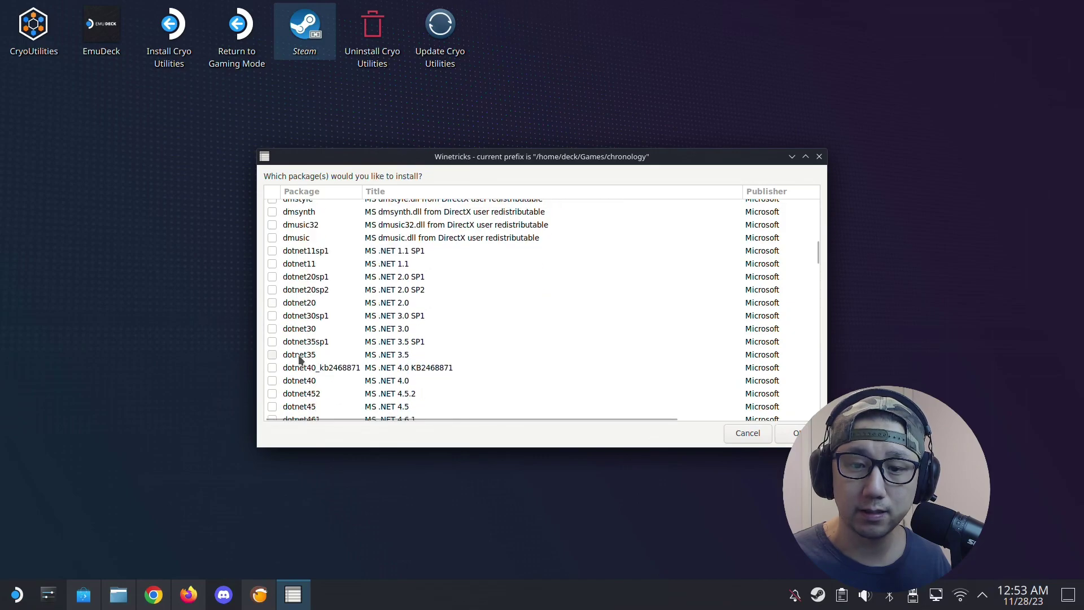
{"action": "left_click", "coordinate": [273, 381]}
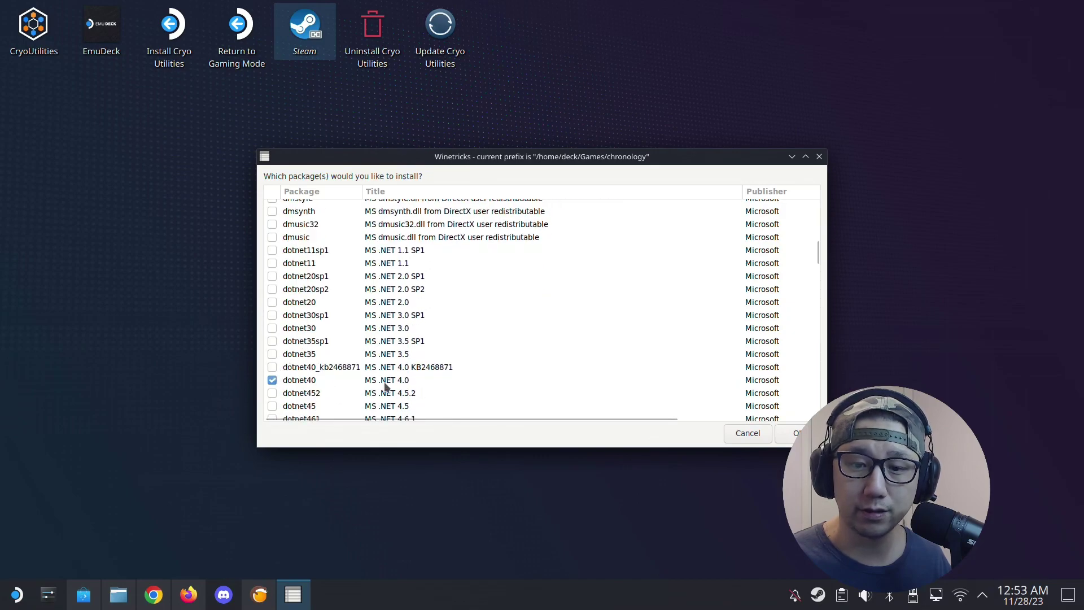
Look through the Winetricks package list for DirectX-related packages, including the latest dxvk, and return to the dotnet40 entry
{"action": "scroll", "coordinate": [382, 305], "scroll_direction": "down", "scroll_amount": 20}
{"action": "scroll", "coordinate": [387, 304], "scroll_direction": "up", "scroll_amount": 14}
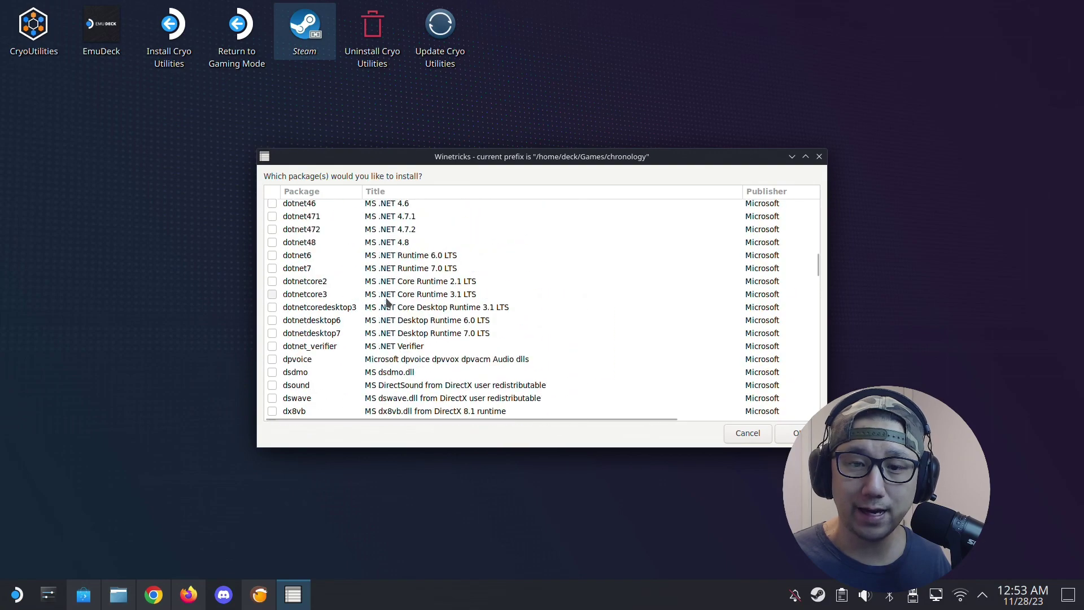
{"action": "scroll", "coordinate": [387, 303], "scroll_direction": "down", "scroll_amount": 5}
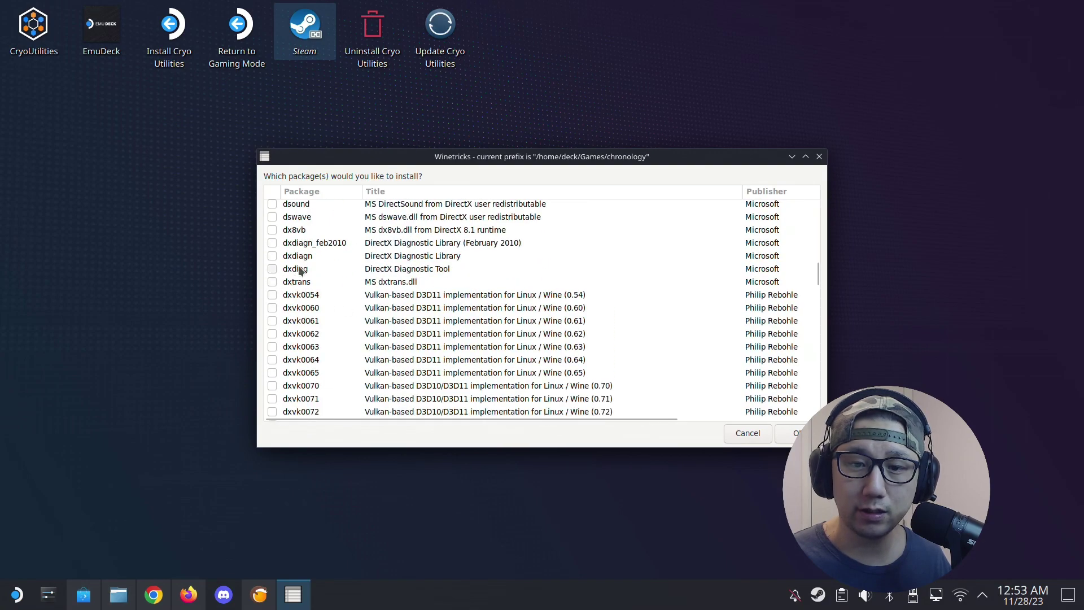
{"action": "scroll", "coordinate": [316, 299], "scroll_direction": "down", "scroll_amount": 10}
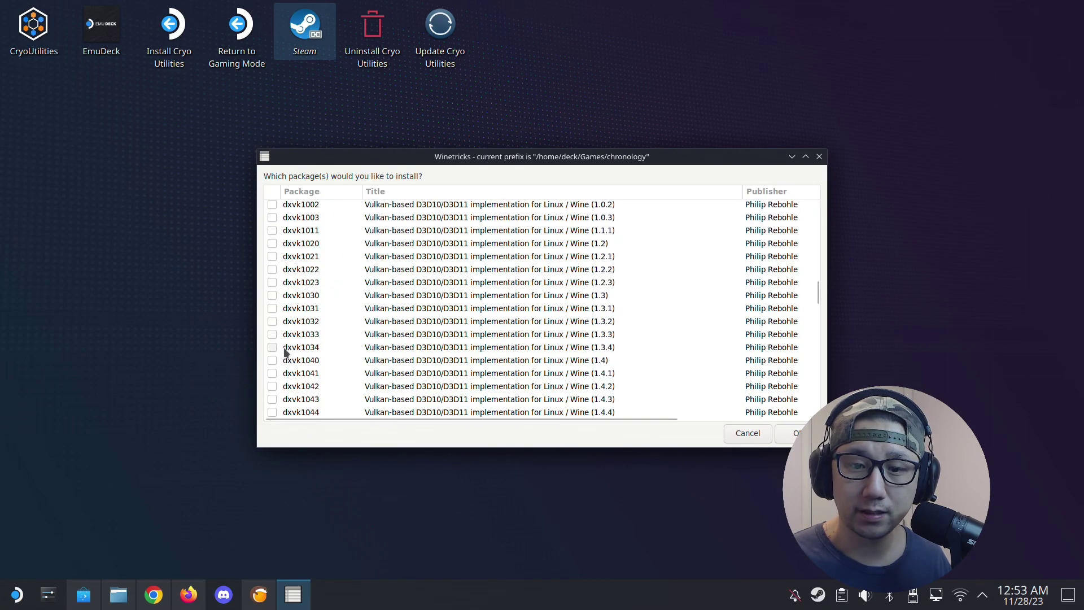
{"action": "scroll", "coordinate": [288, 339], "scroll_direction": "down", "scroll_amount": 12}
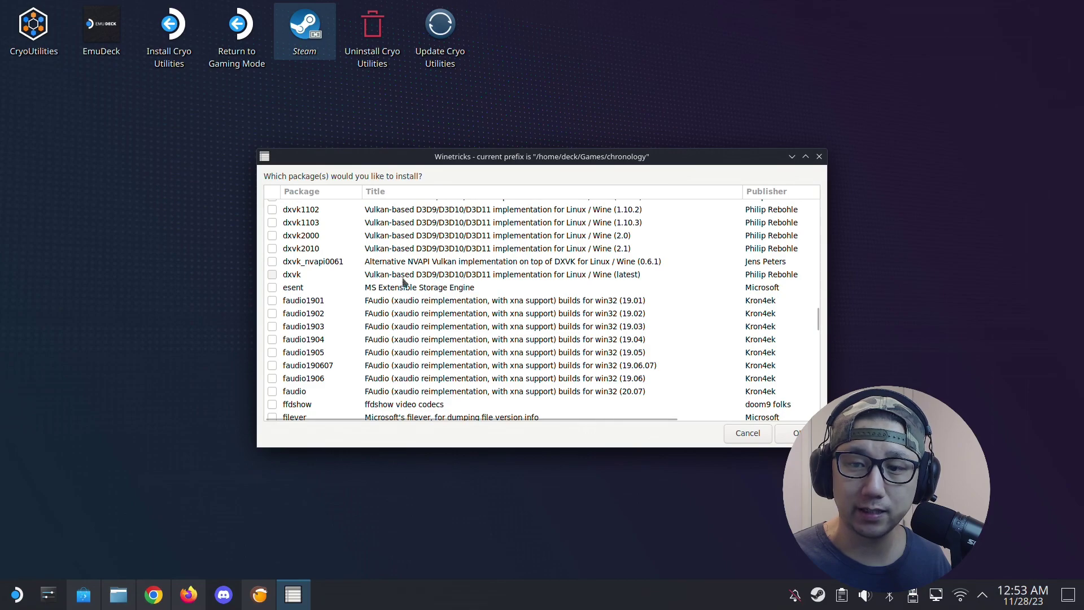
{"action": "left_click", "coordinate": [274, 275]}
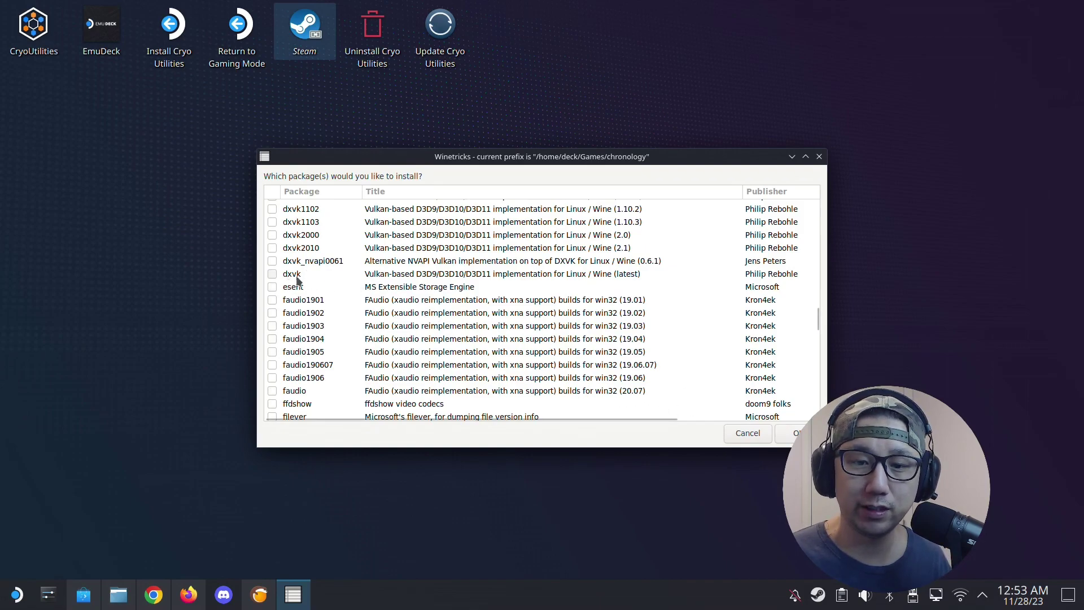
{"action": "scroll", "coordinate": [540, 329], "scroll_direction": "up", "scroll_amount": 5}
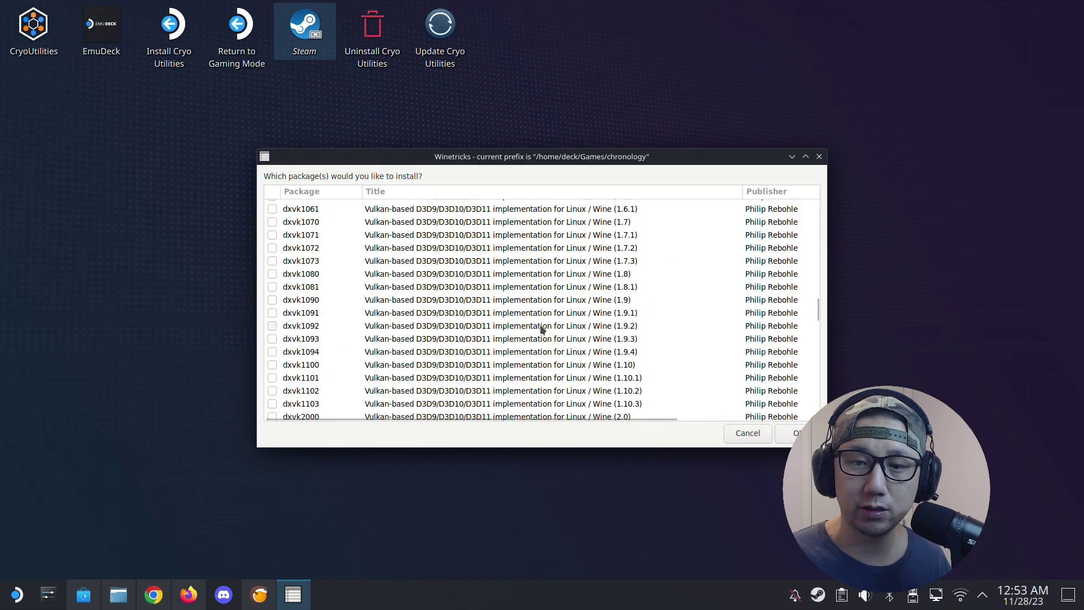
{"action": "scroll", "coordinate": [539, 327], "scroll_direction": "up", "scroll_amount": 15}
{"action": "scroll", "coordinate": [526, 333], "scroll_direction": "down", "scroll_amount": 3}
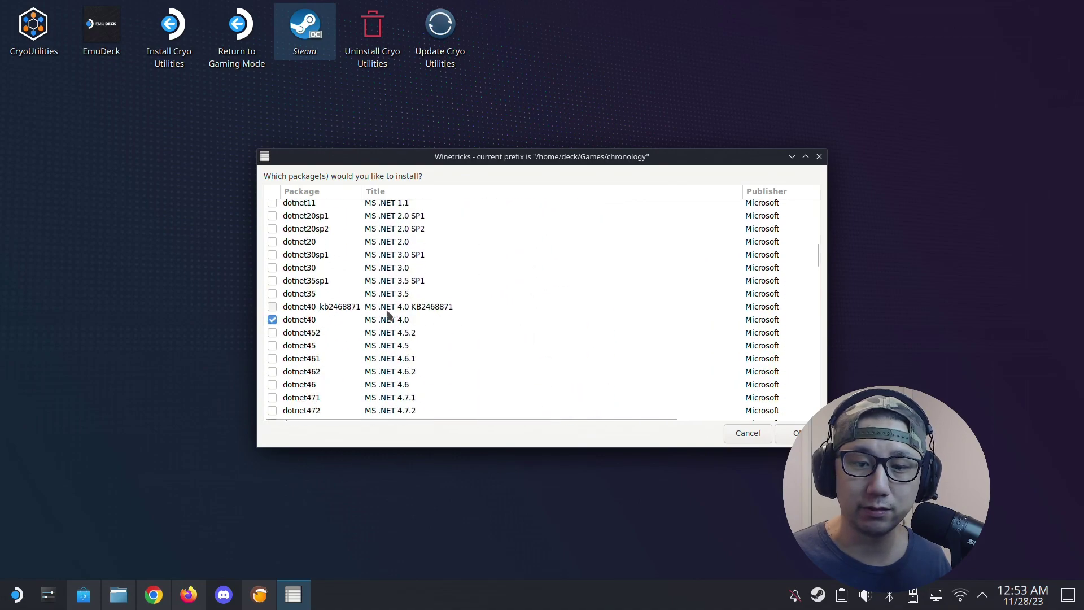
Install the selected dotnet40 package into Chronology's wineprefix, acknowledging each Winetricks notice
{"action": "left_click", "coordinate": [784, 436]}
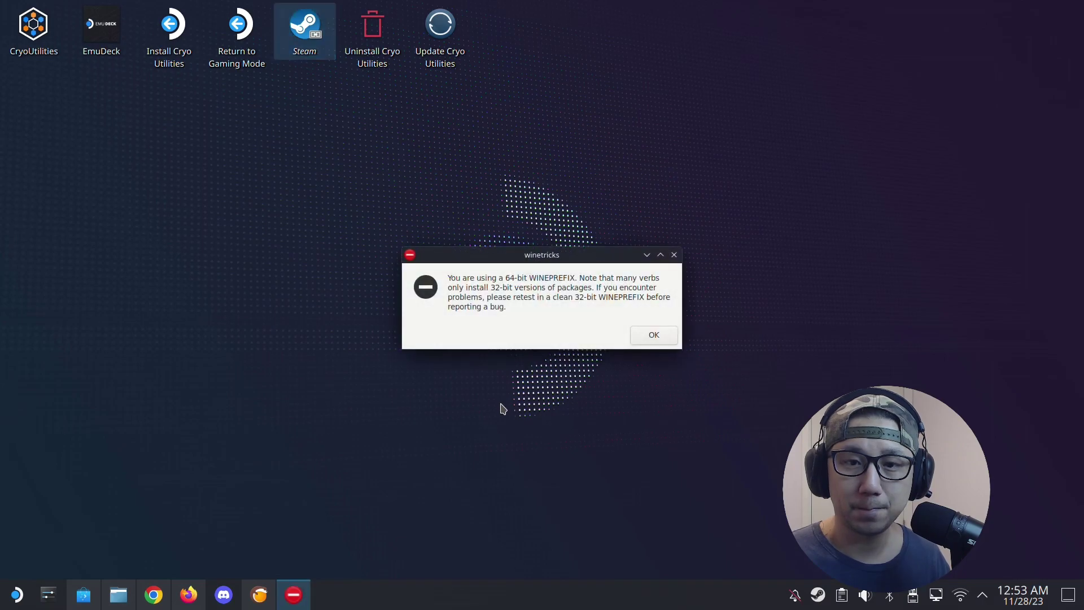
{"action": "left_click", "coordinate": [655, 336]}
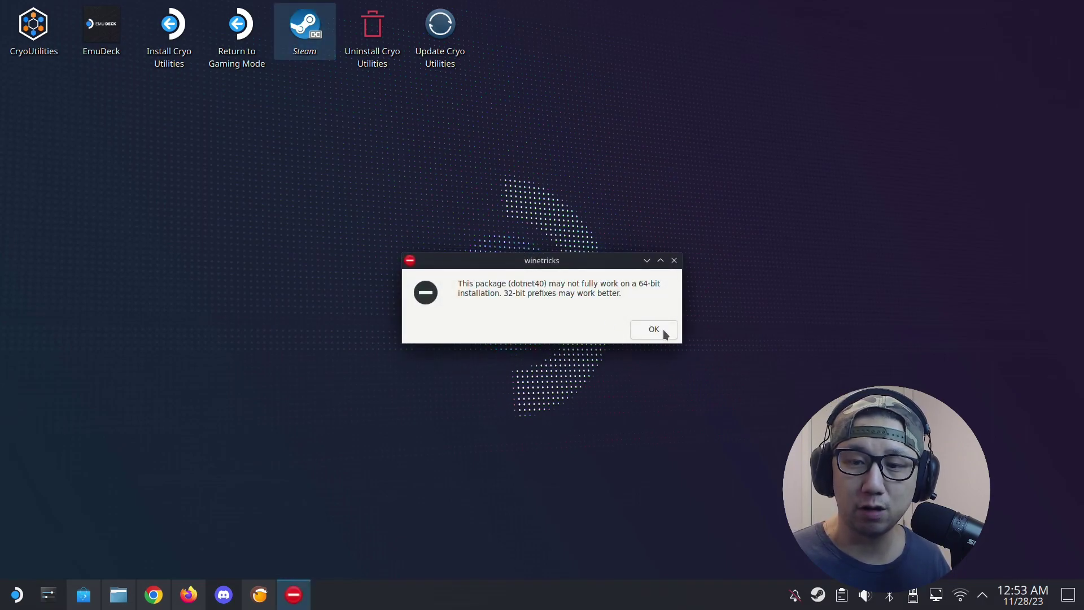
{"action": "left_click", "coordinate": [664, 333]}
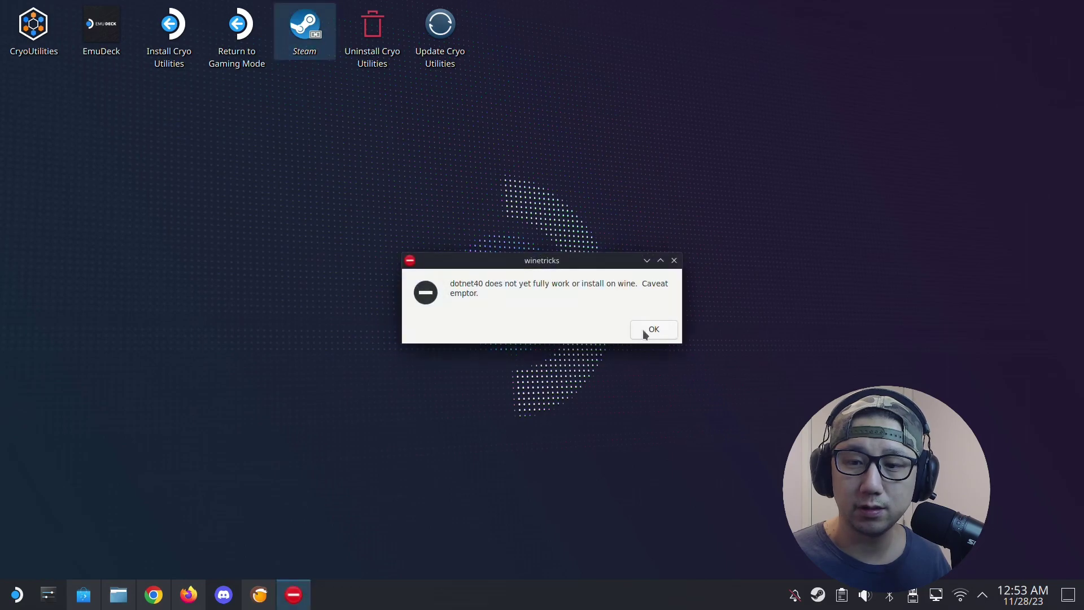
{"action": "left_click", "coordinate": [653, 328]}
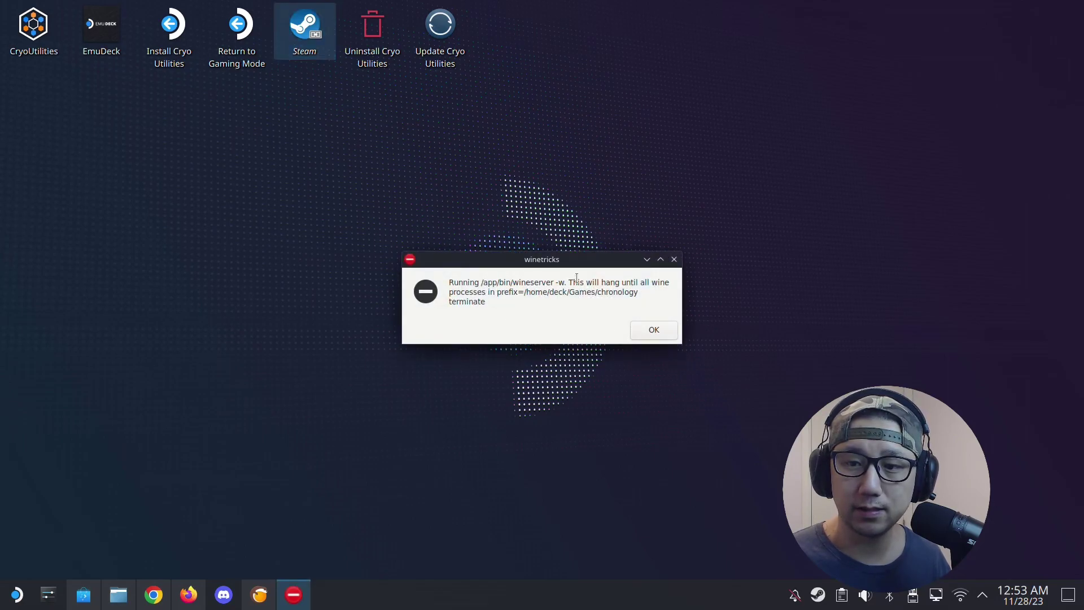
{"action": "left_click", "coordinate": [650, 330]}
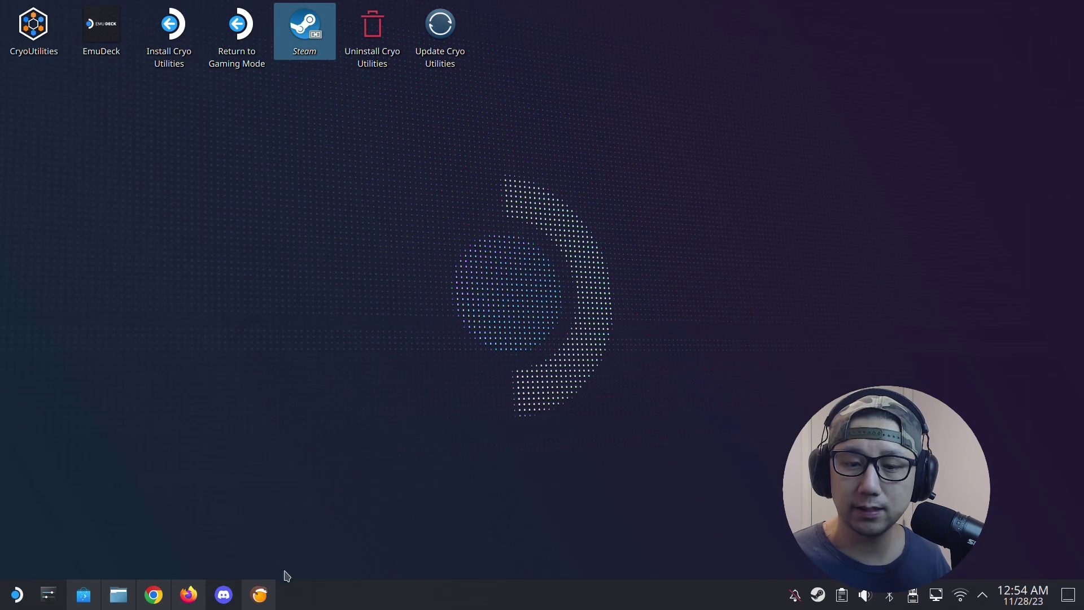
{"action": "left_click", "coordinate": [261, 593]}
{"action": "left_click", "coordinate": [261, 593]}
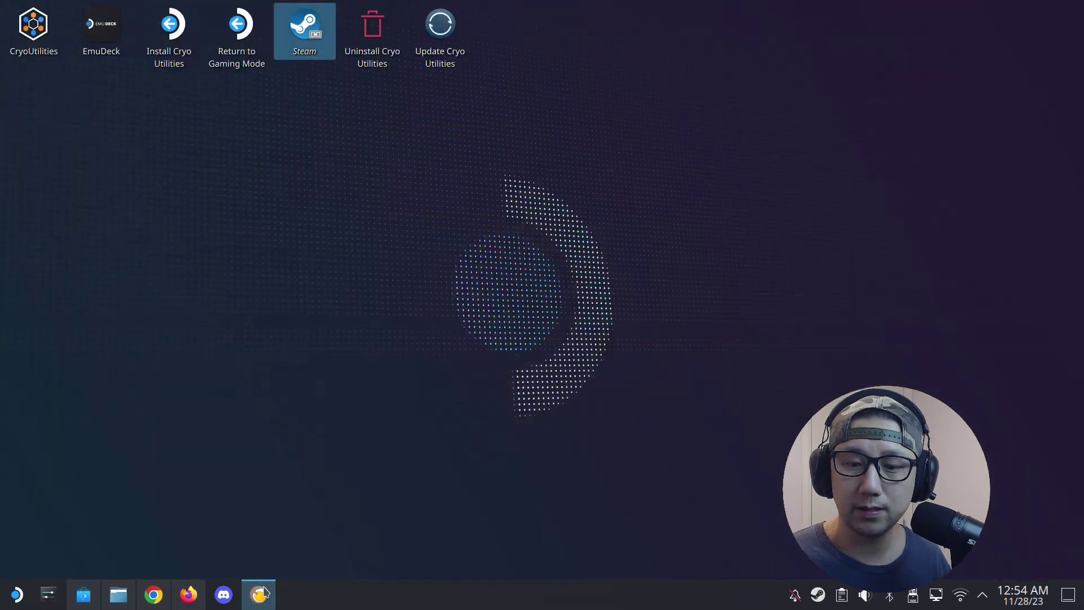
{"action": "left_click", "coordinate": [261, 593]}
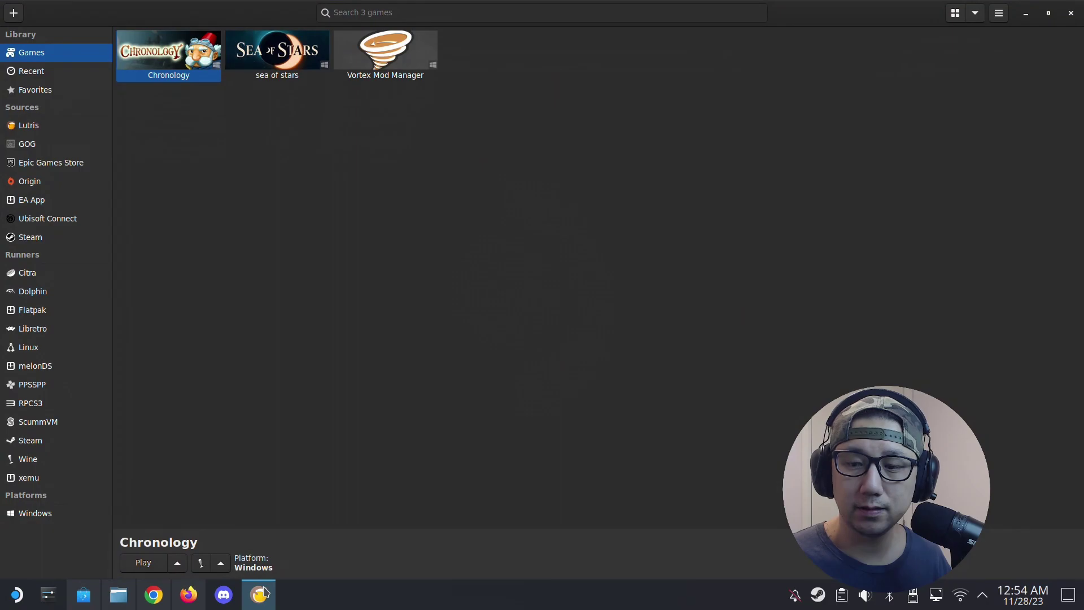
{"action": "left_click", "coordinate": [261, 593]}
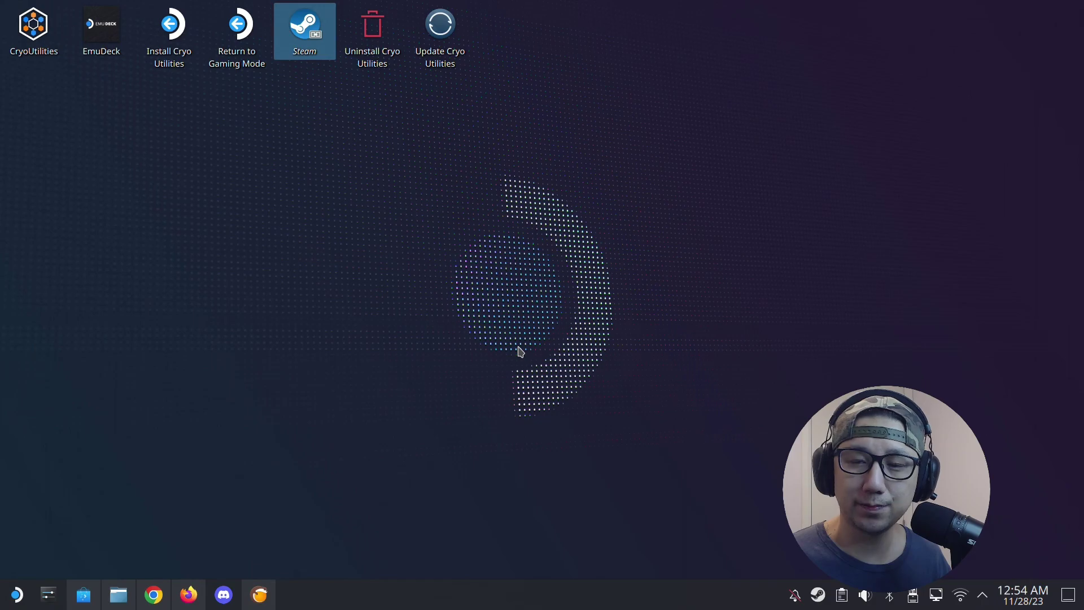
Reopen Winetricks from Lutris for Chronology's default wineprefix and run the uninstaller to check the installed programs
{"action": "left_click", "coordinate": [260, 598]}
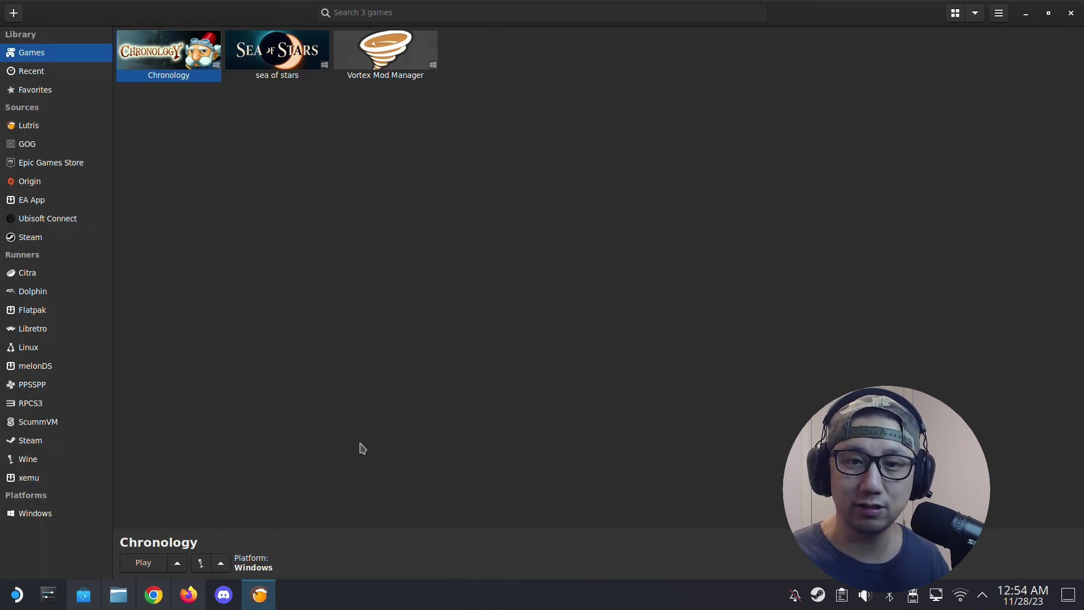
{"action": "left_click", "coordinate": [221, 563]}
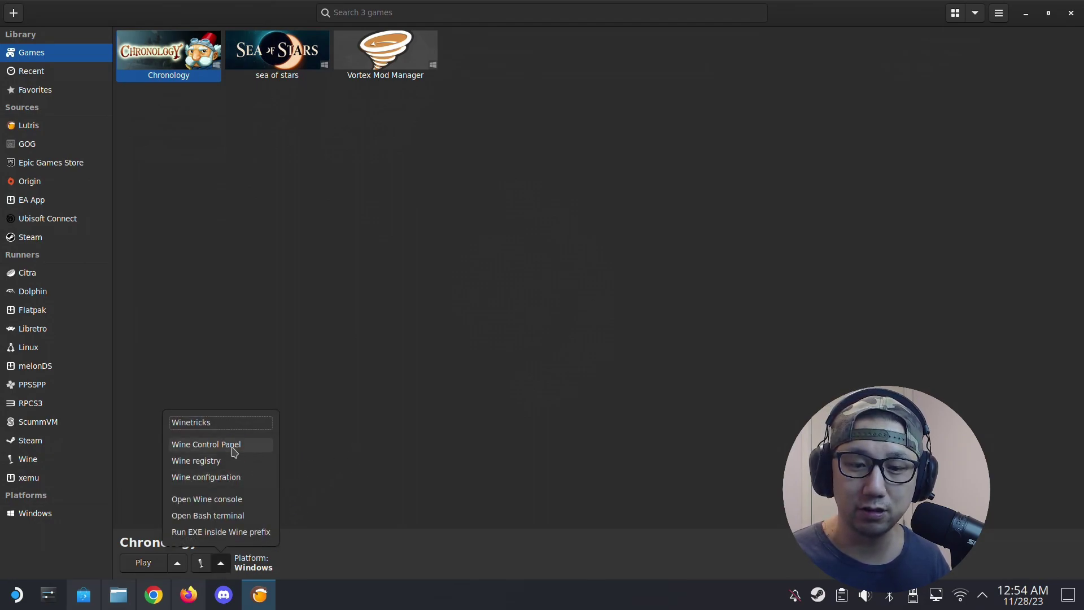
{"action": "left_click", "coordinate": [192, 428]}
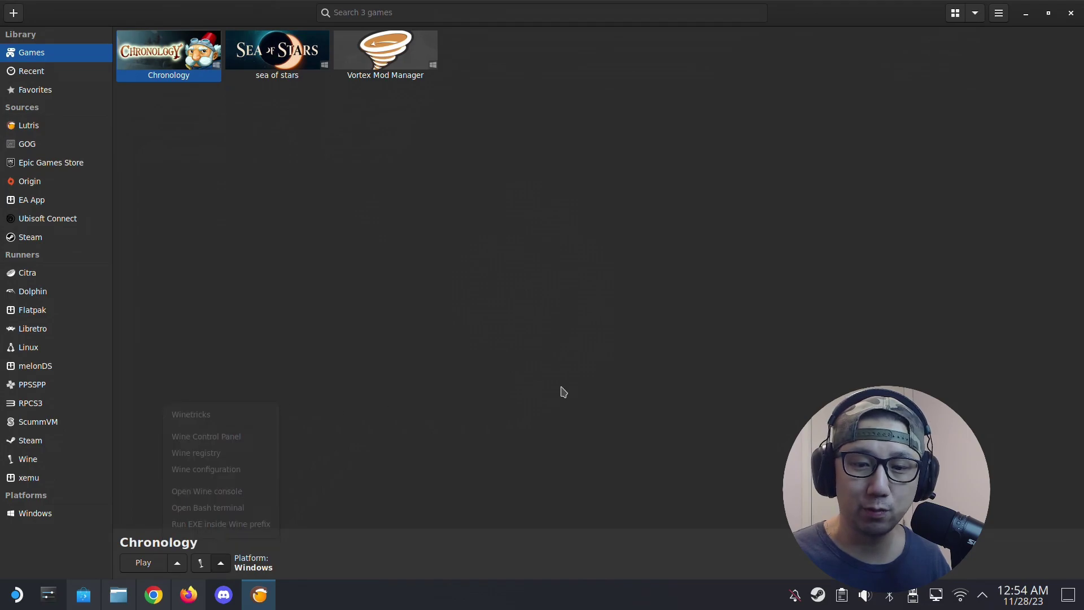
{"action": "left_click", "coordinate": [1024, 13]}
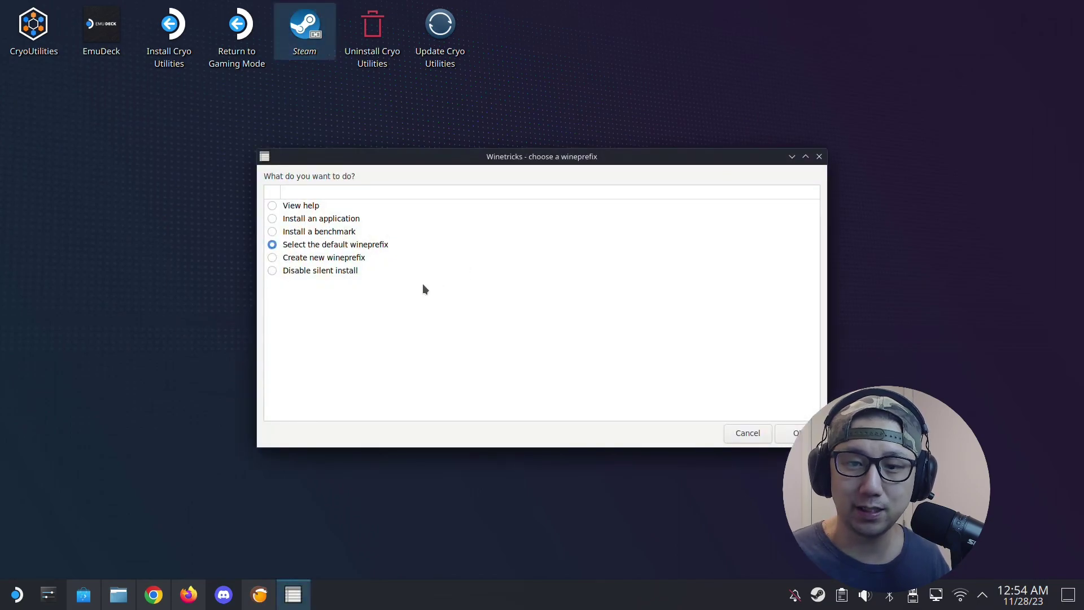
{"action": "left_click", "coordinate": [791, 432]}
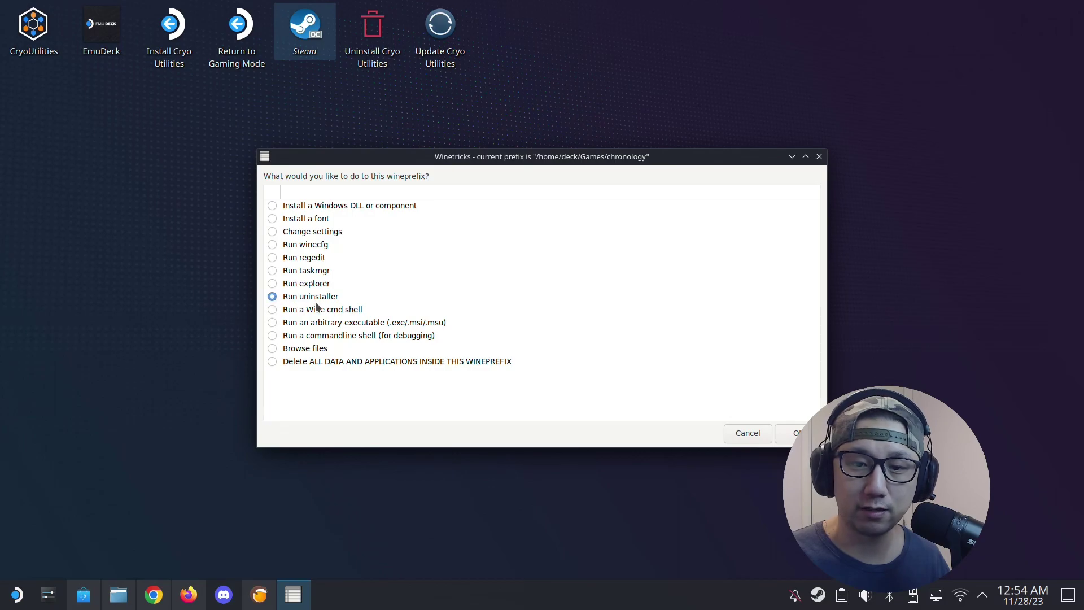
{"action": "left_click", "coordinate": [790, 433]}
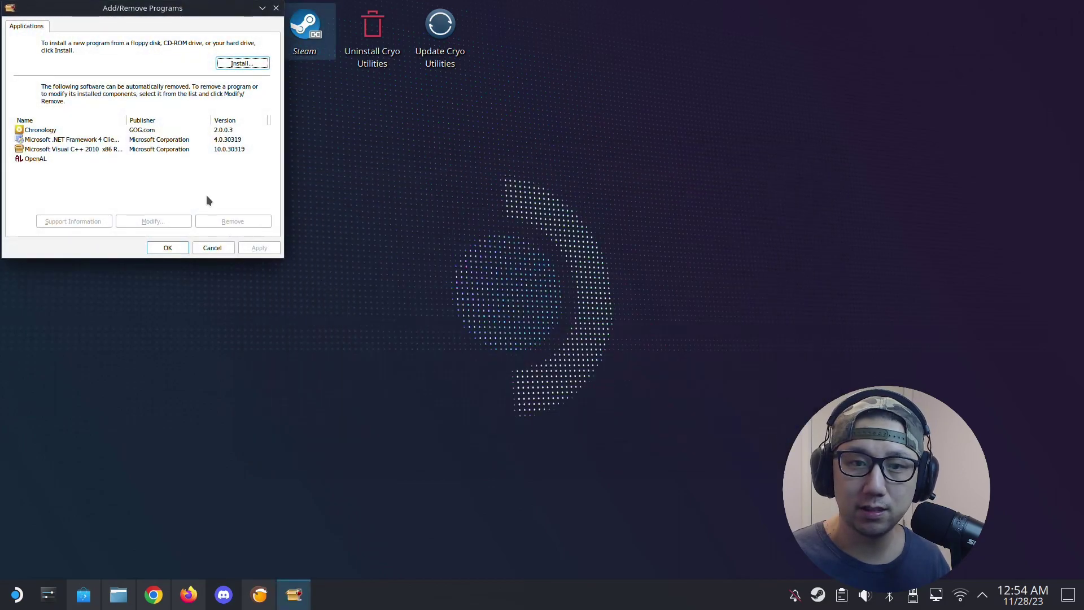
Check the full name of the installed Microsoft .NET Framework 4 entry, and close the uninstaller and Winetricks without changing anything
{"action": "left_click", "coordinate": [53, 140]}
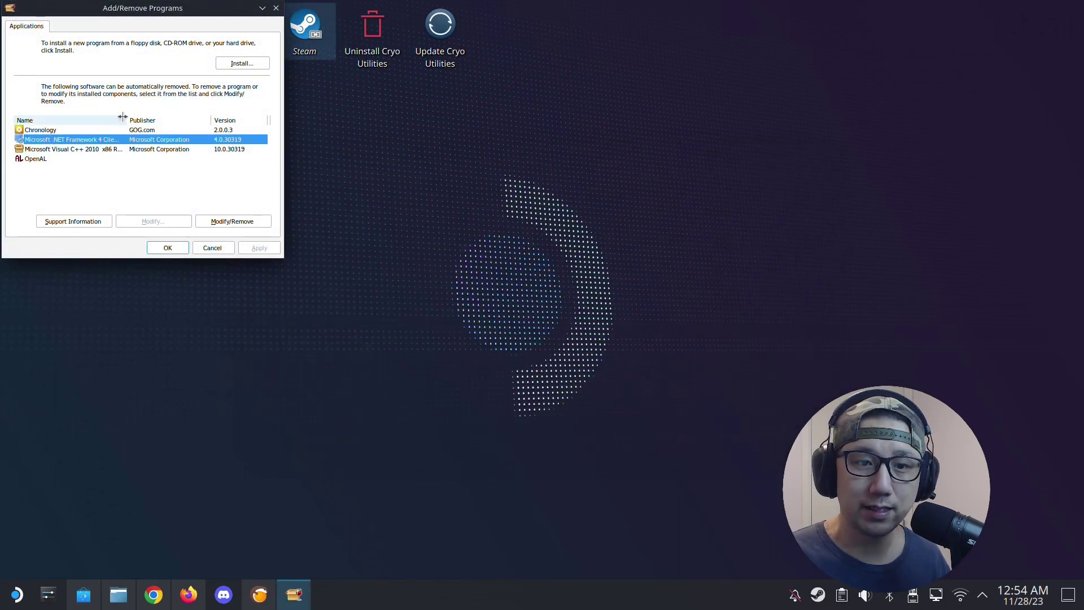
{"action": "left_click_drag", "start_coordinate": [128, 118], "coordinate": [181, 121]}
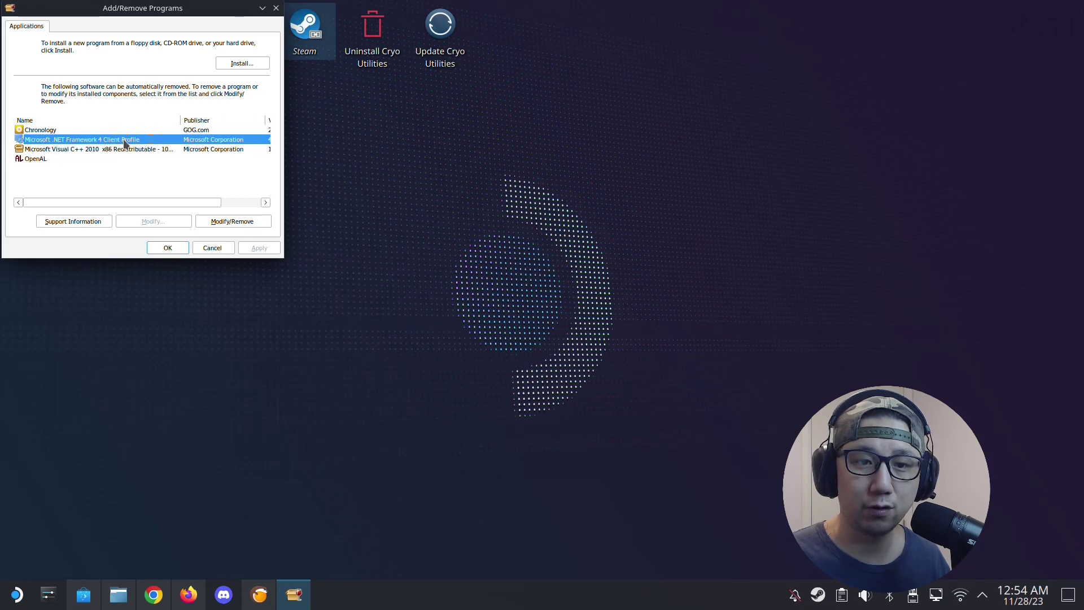
{"action": "left_click_drag", "start_coordinate": [178, 116], "coordinate": [120, 117]}
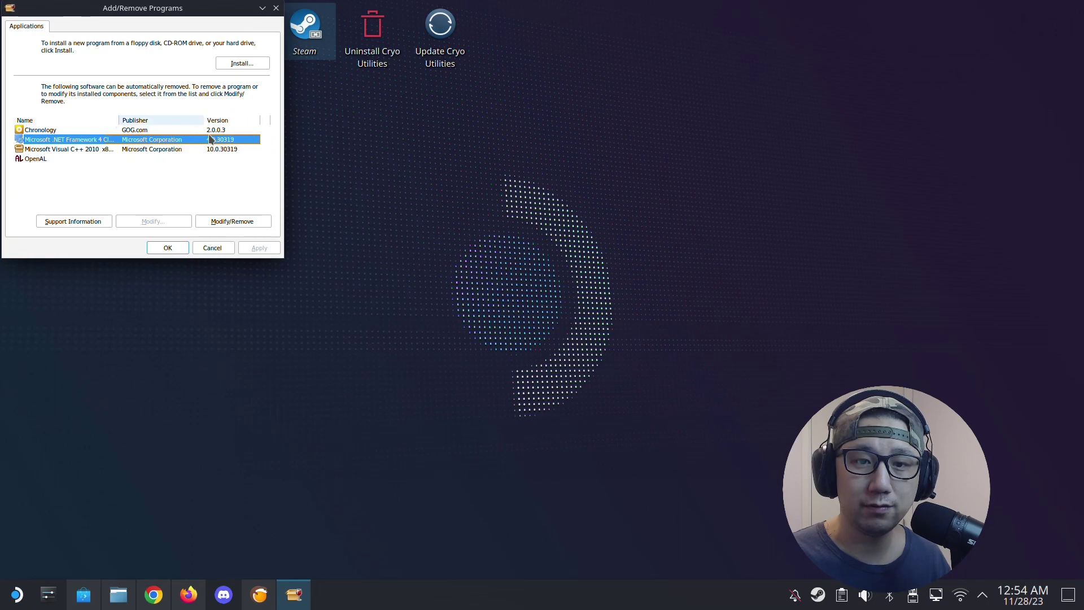
{"action": "left_click", "coordinate": [212, 248]}
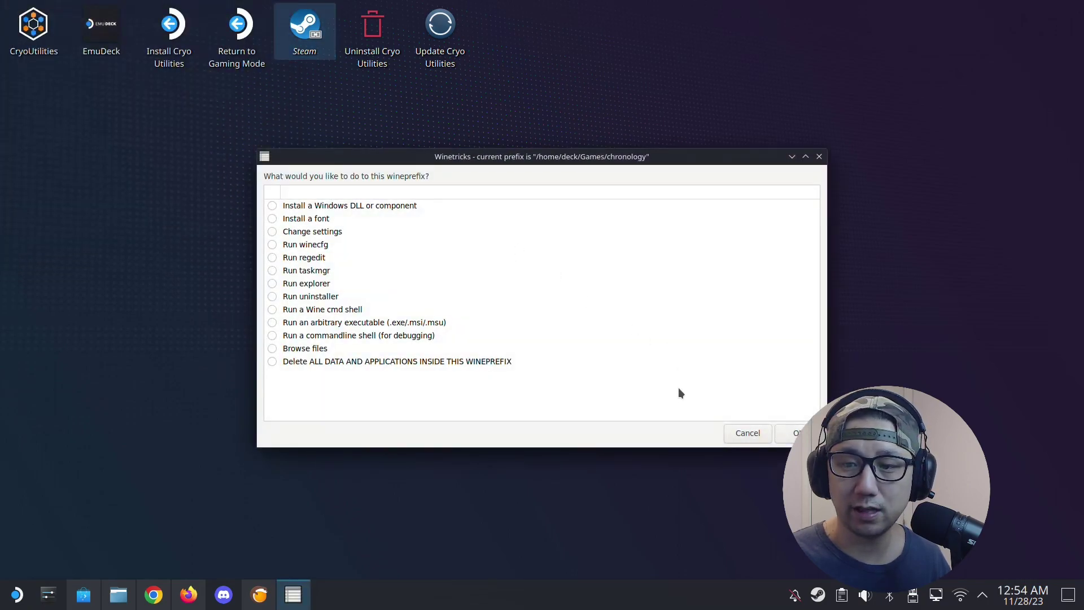
{"action": "left_click", "coordinate": [742, 436]}
{"action": "left_click", "coordinate": [742, 436]}
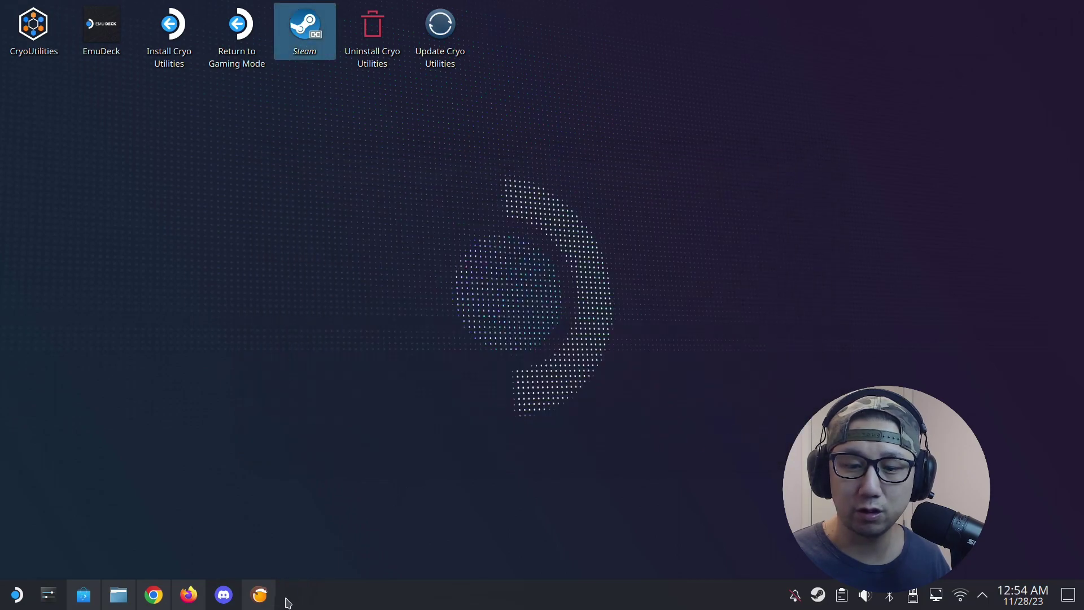
Switch back to Lutris and launch Chronology from the games library
{"action": "left_click", "coordinate": [259, 595]}
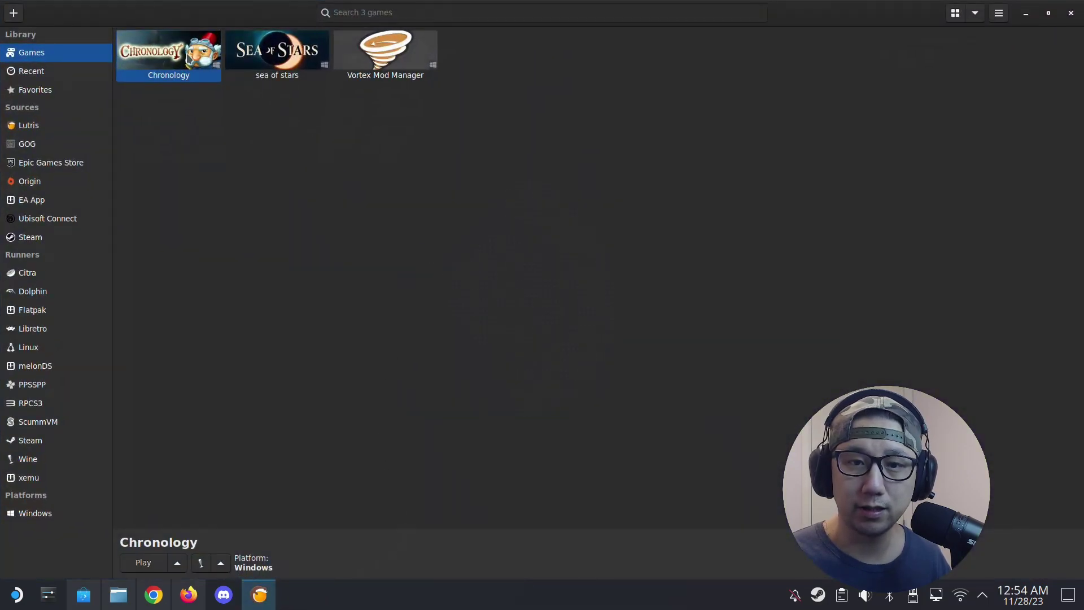
{"action": "right_click", "coordinate": [188, 58]}
{"action": "left_click", "coordinate": [195, 63]}
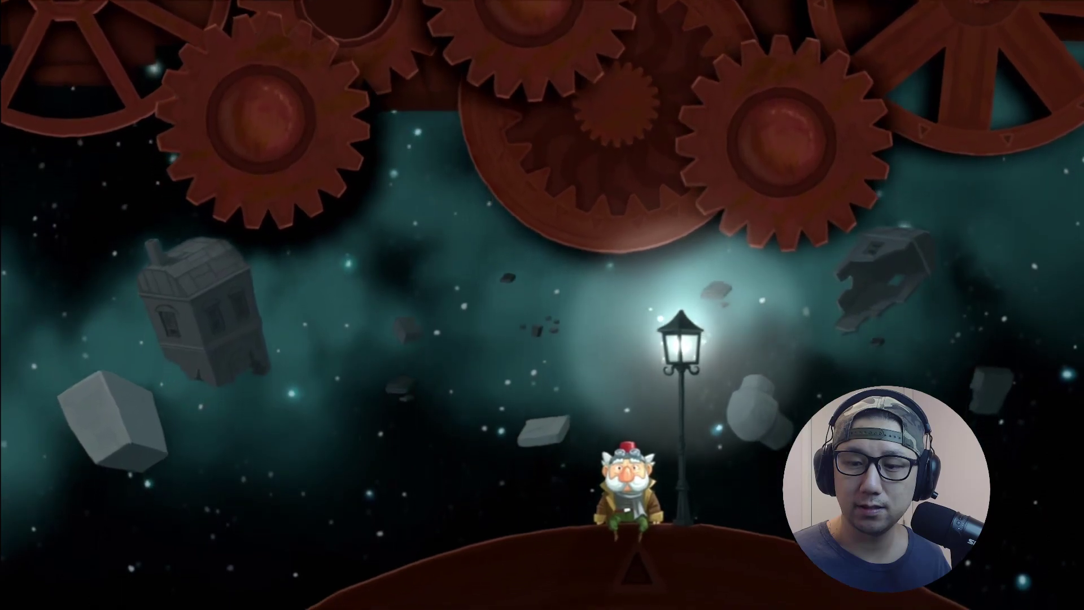
Bring up Chronology's main menu and start the game with the Play option
{"action": "key", "text": "Down"}
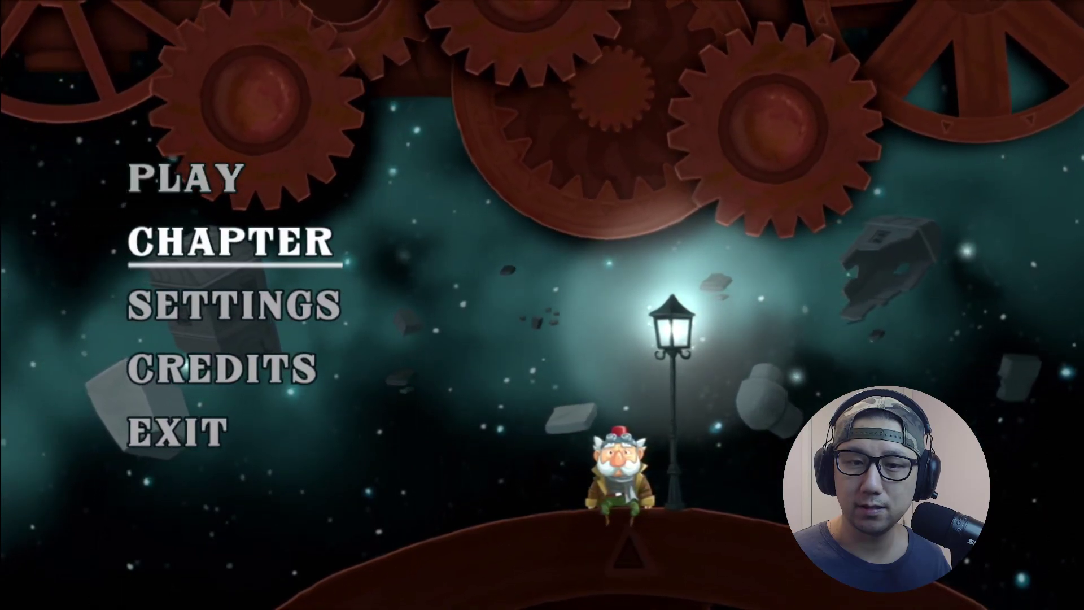
{"action": "key", "text": "Up"}
{"action": "key", "text": "space"}
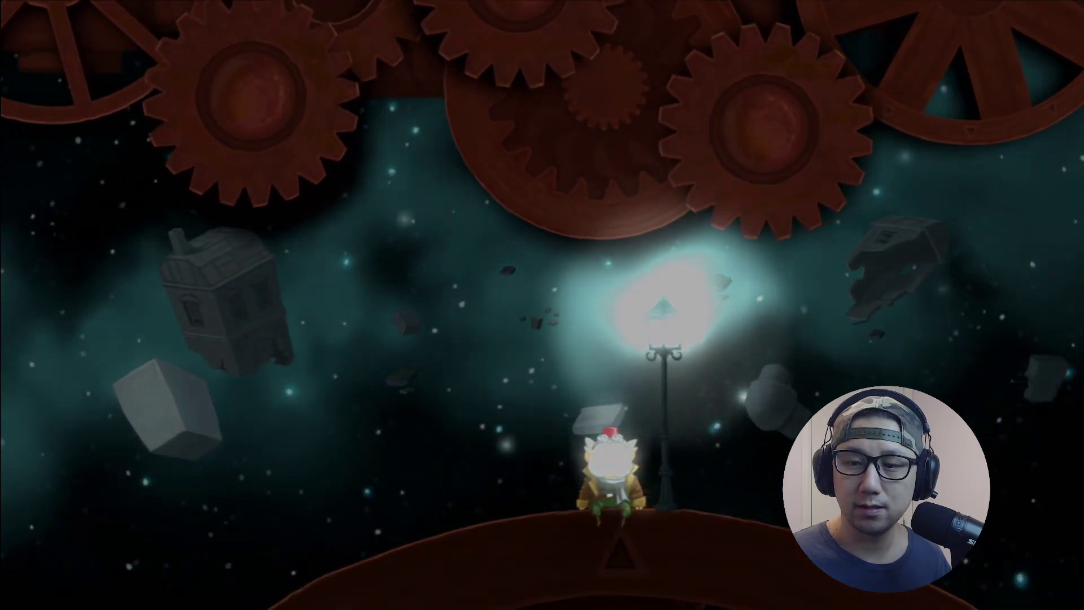